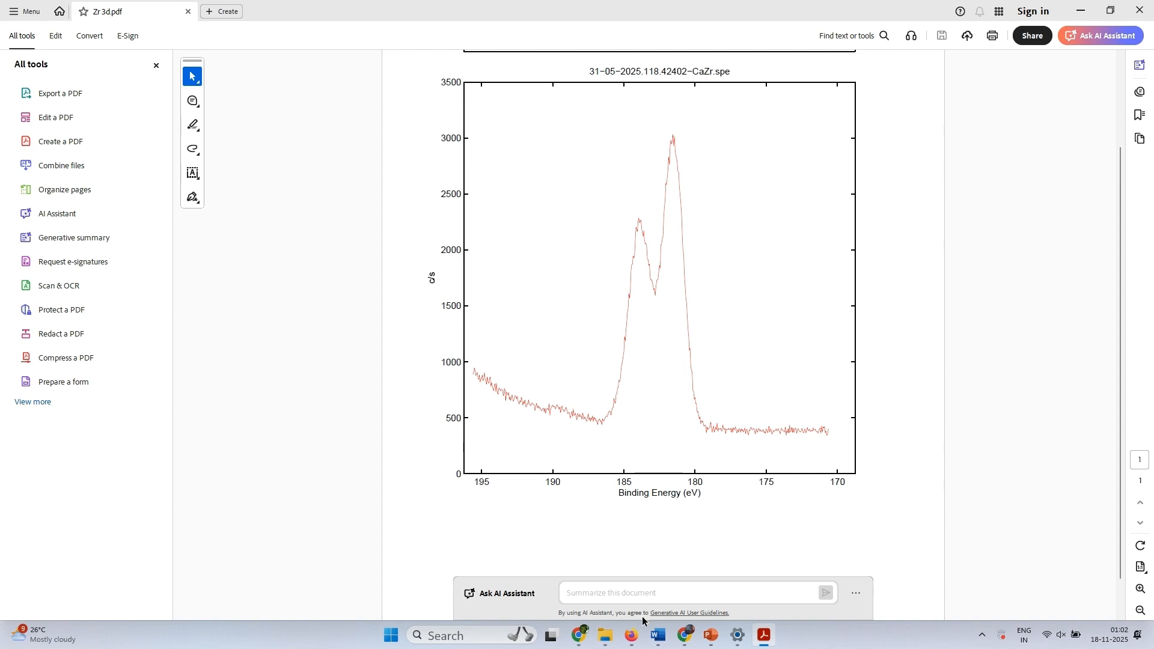
Step: Open Zr 3d.csv from the XPS folder in Excel and copy columns A and B
left_click(605, 636)
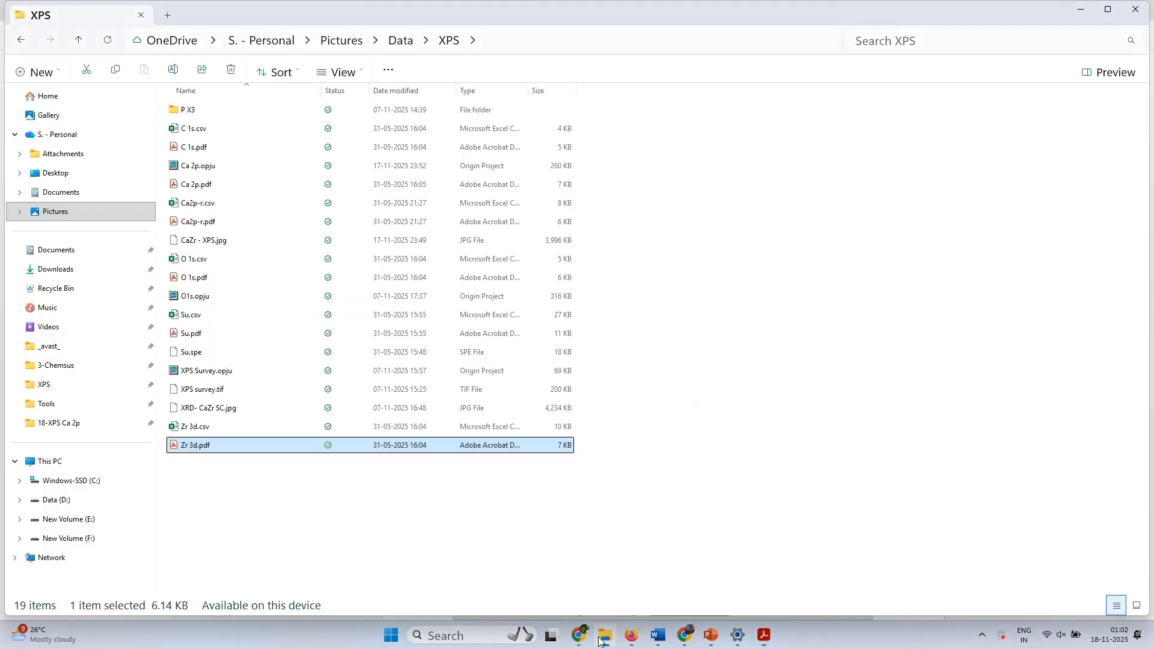
double_click(234, 428)
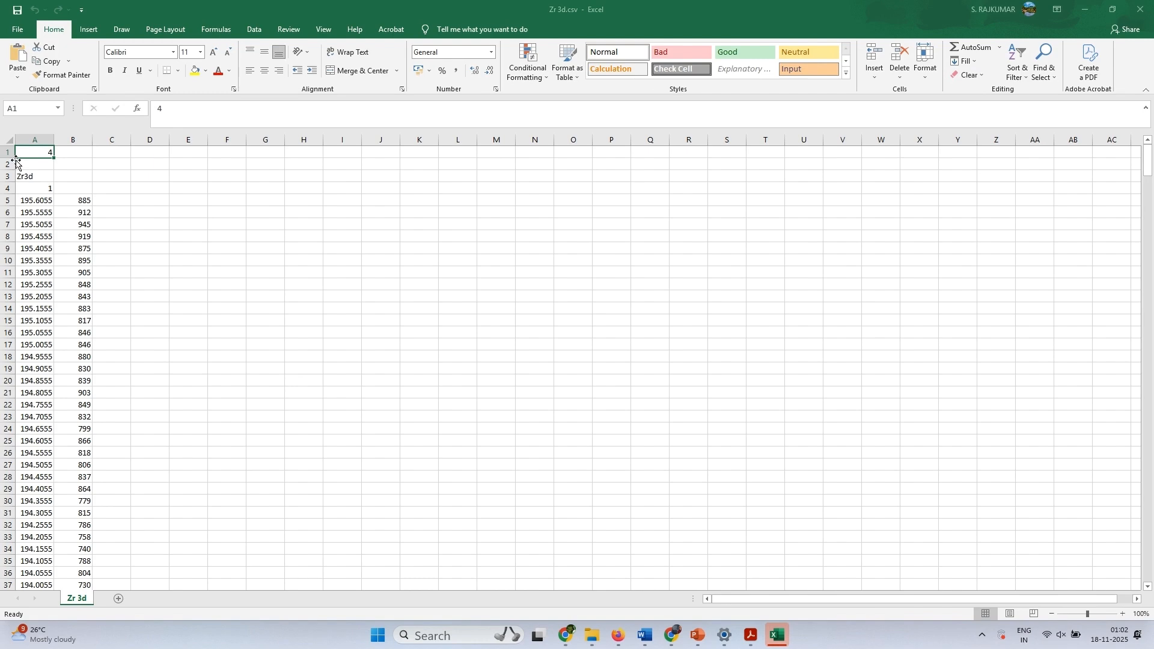
left_click_drag(35, 139, 72, 141)
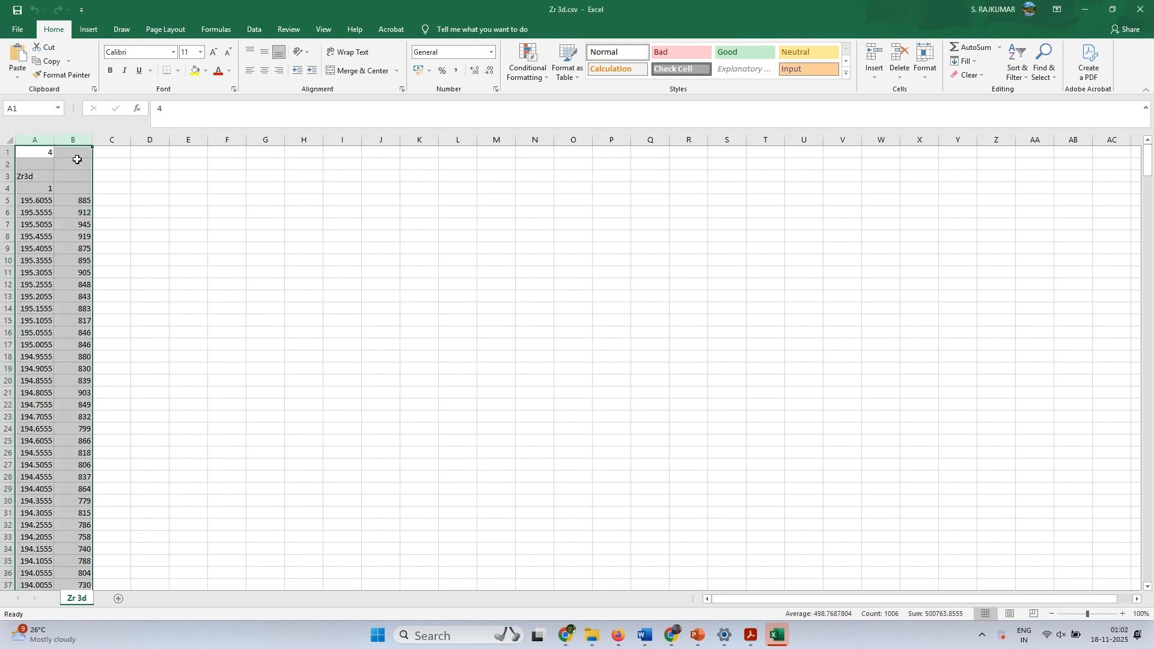
key("ctrl+c")
Step: Find and launch Origin 2018 64Bit
left_click(468, 634)
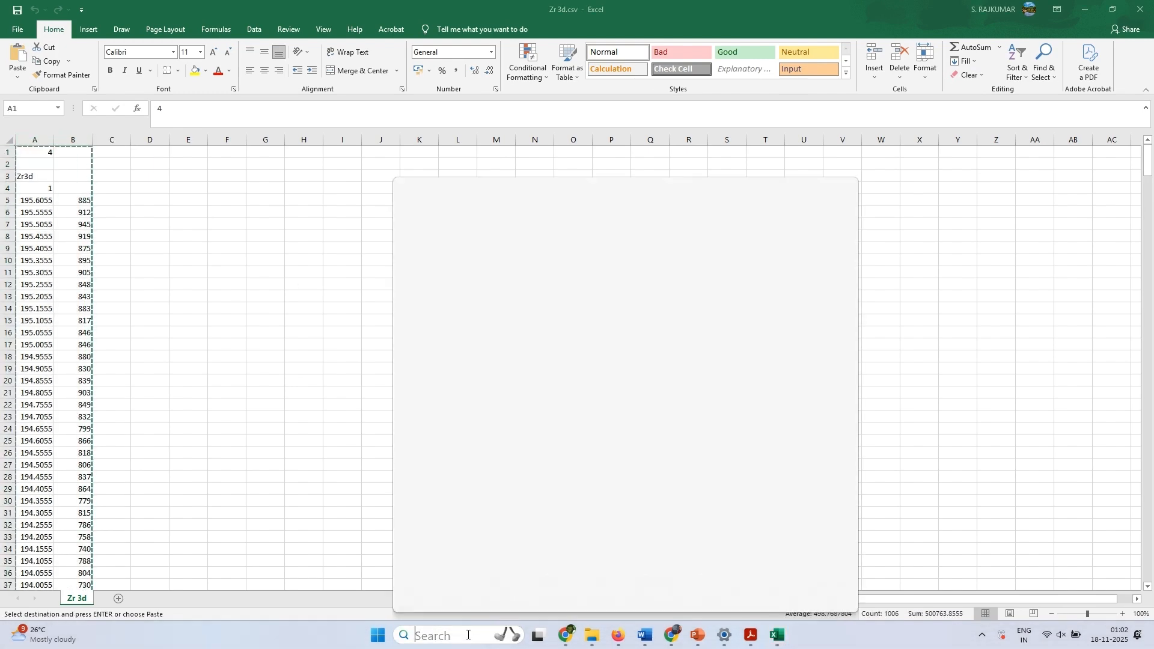
type("origi")
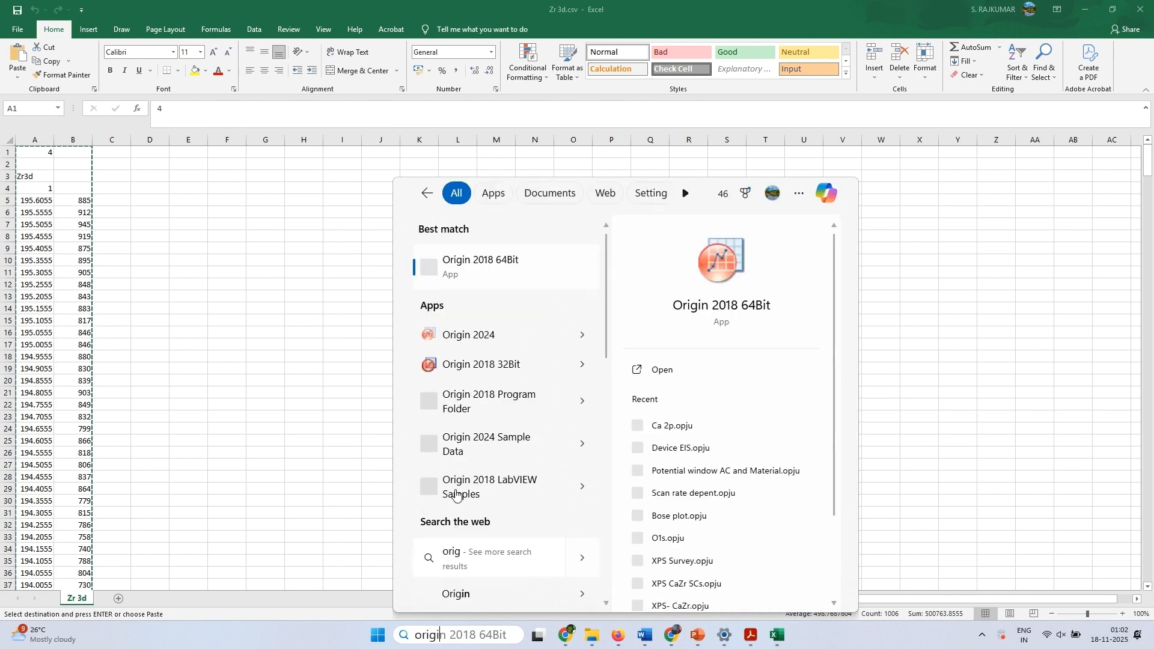
left_click(481, 260)
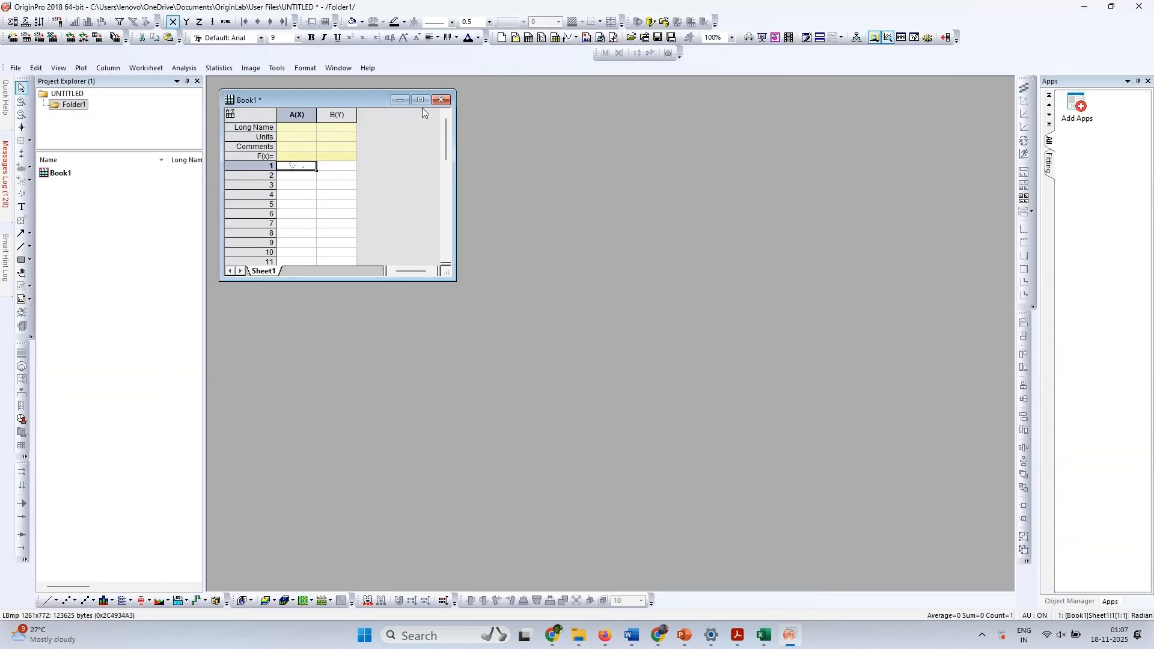
Step: Copy columns A and B in Excel again and paste them into Origin's maximized Book1 worksheet, starting at row 1 of A(X)
left_click(763, 636)
key("ctrl+c")
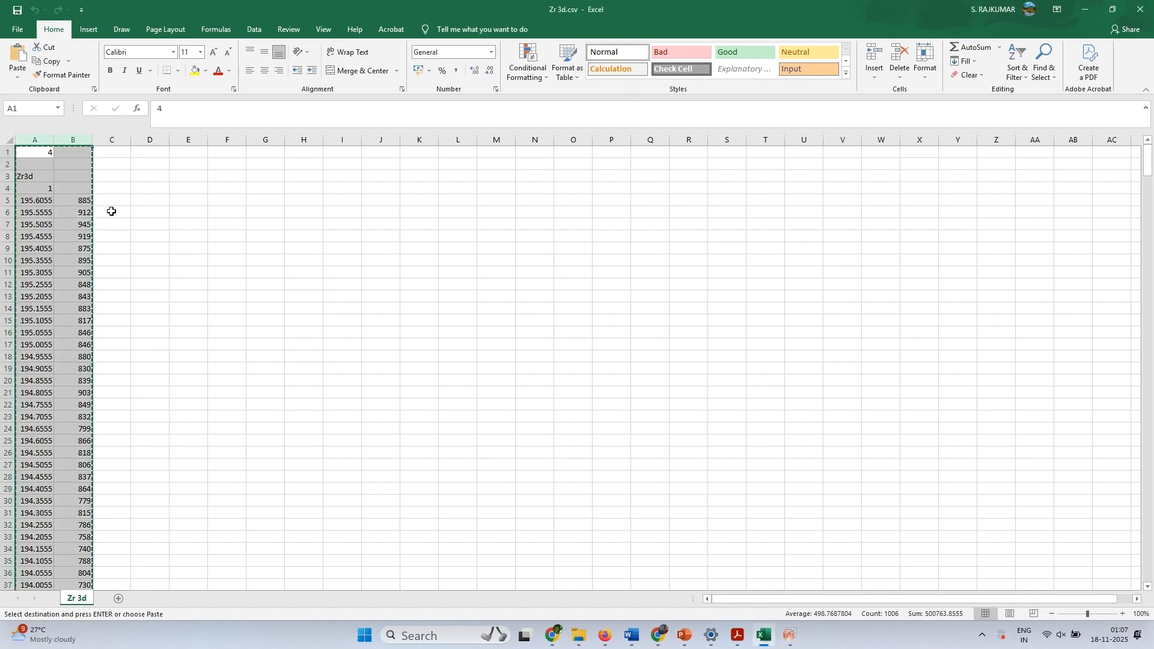
left_click(791, 636)
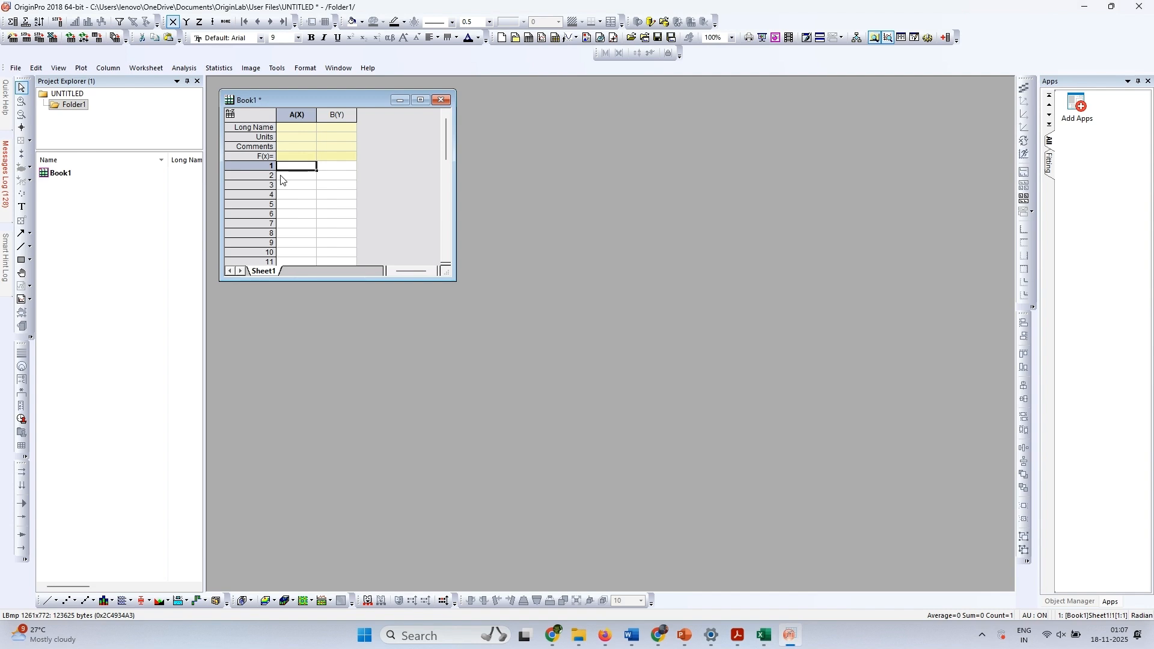
right_click(299, 171)
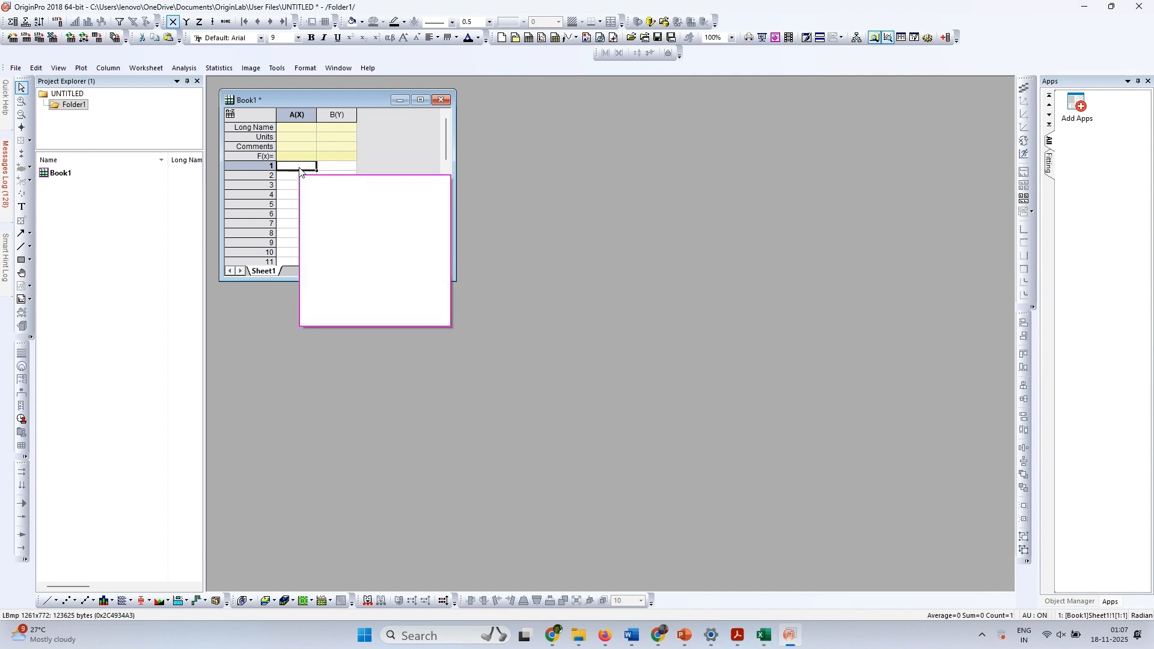
left_click(421, 100)
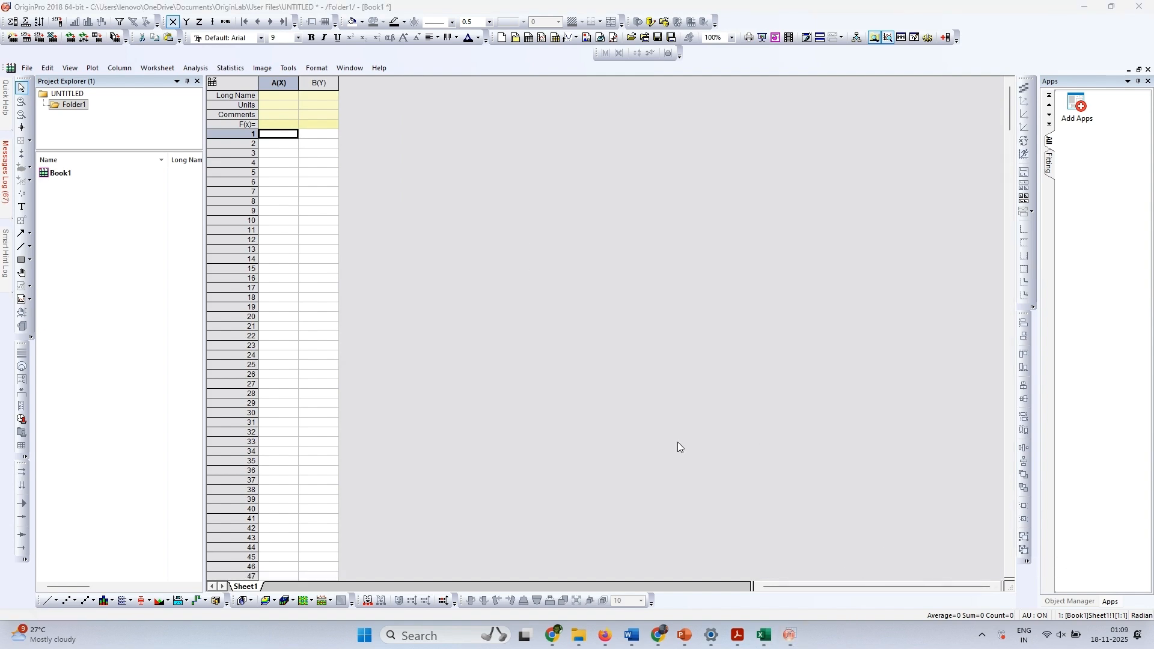
left_click(284, 139)
key("ctrl+v")
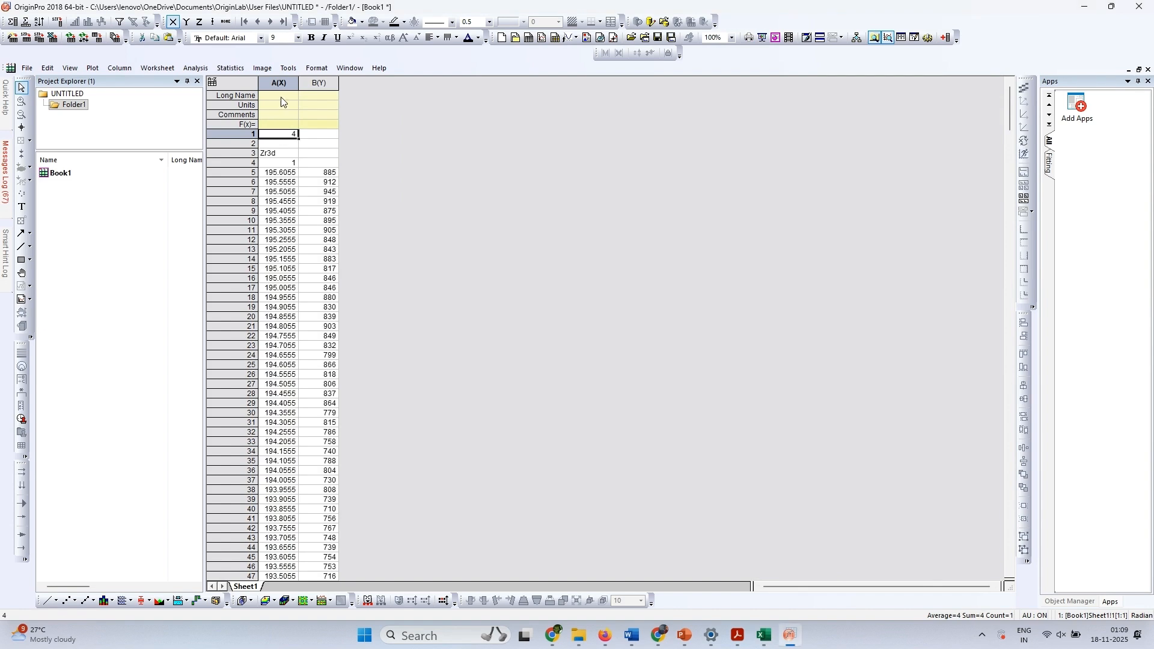
Step: Delete the four header rows above the numeric data in the Book1 worksheet
left_click_drag(234, 135, 234, 163)
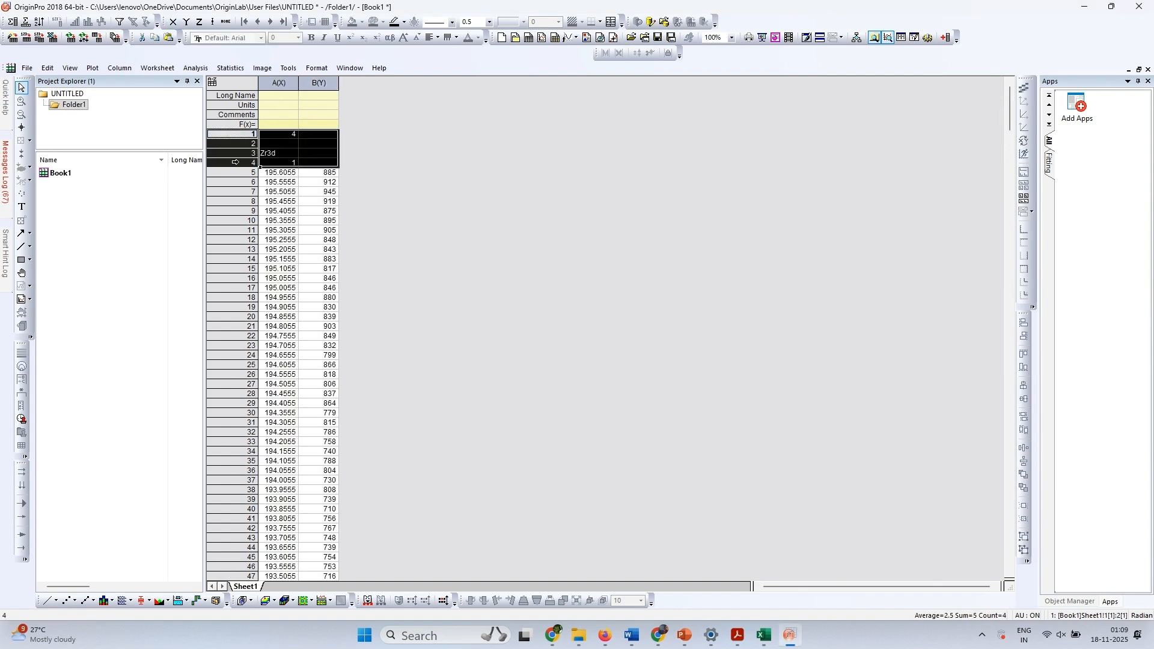
right_click(245, 162)
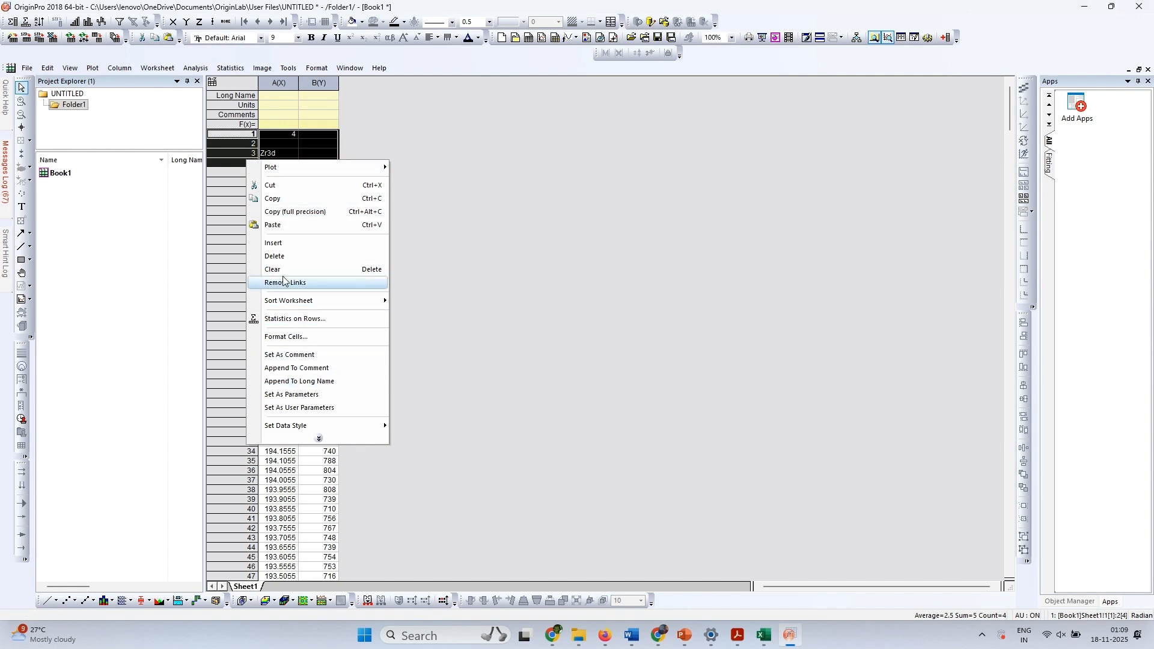
left_click(280, 257)
Step: Plot worksheet columns A(X) and B(Y) as a 2D line graph
left_click_drag(283, 83, 313, 84)
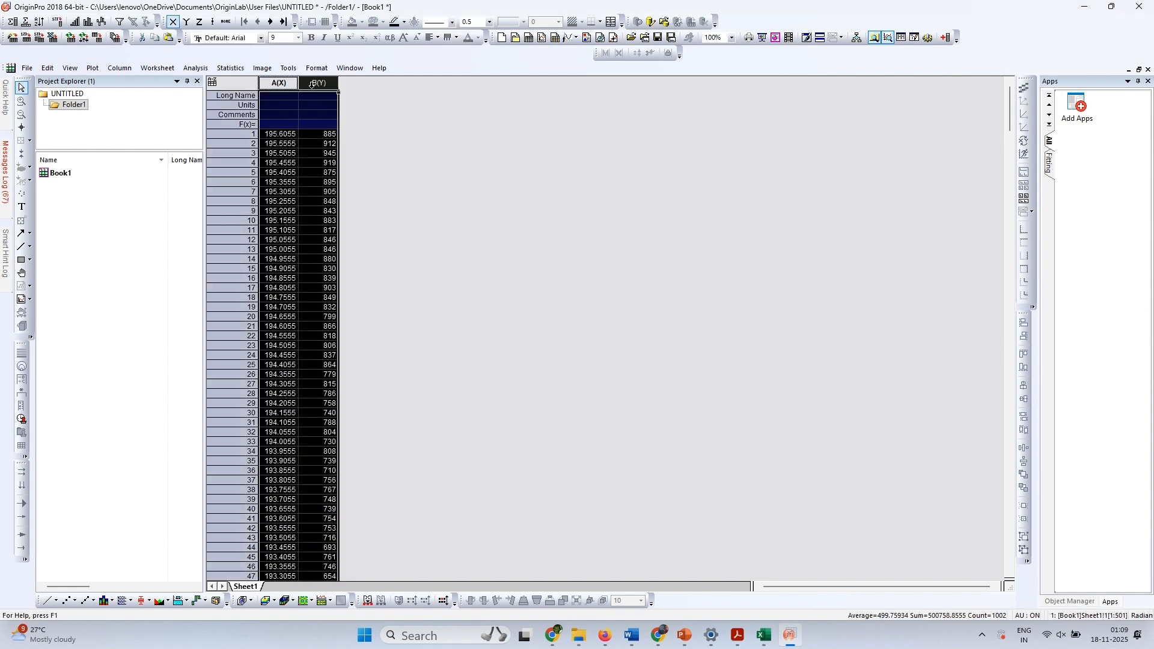
left_click(91, 67)
mouse_move(106, 101)
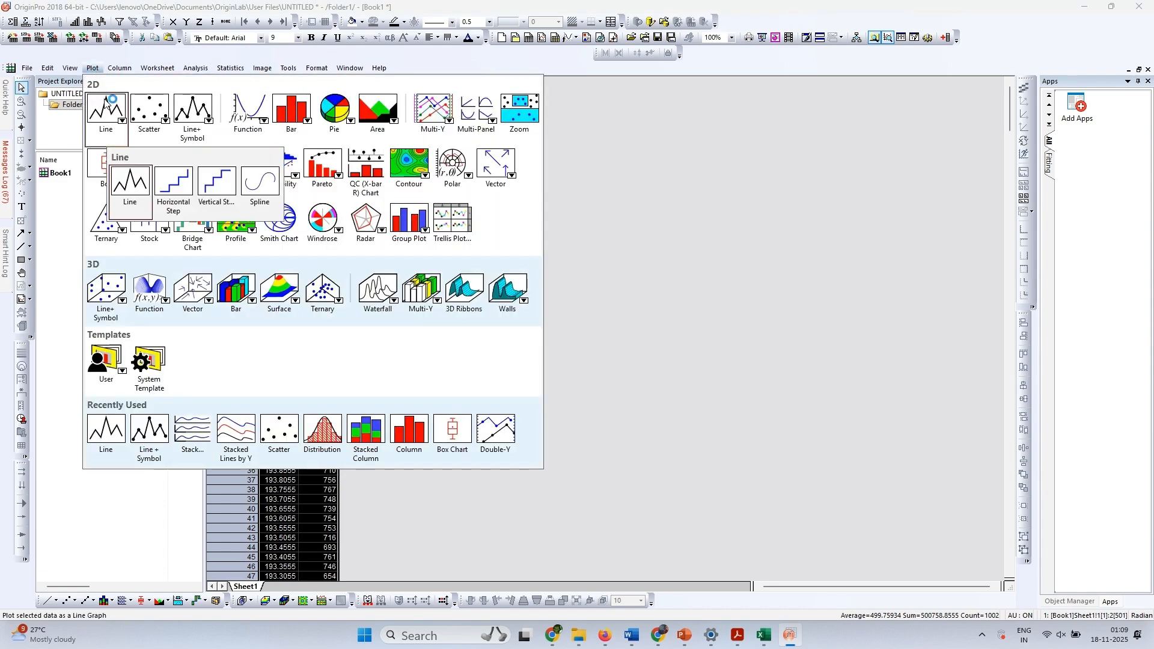
left_click(618, 330)
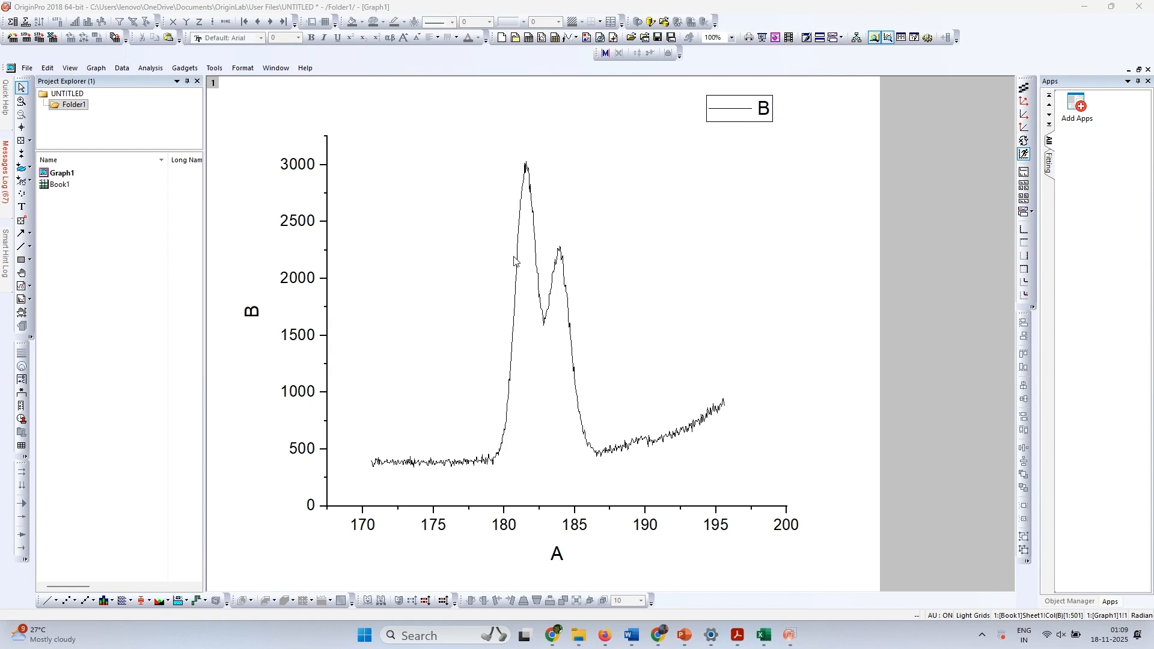
Step: Start a Multiple Peak Fit on the plotted curve with the Gaussian peak function
left_click(155, 66)
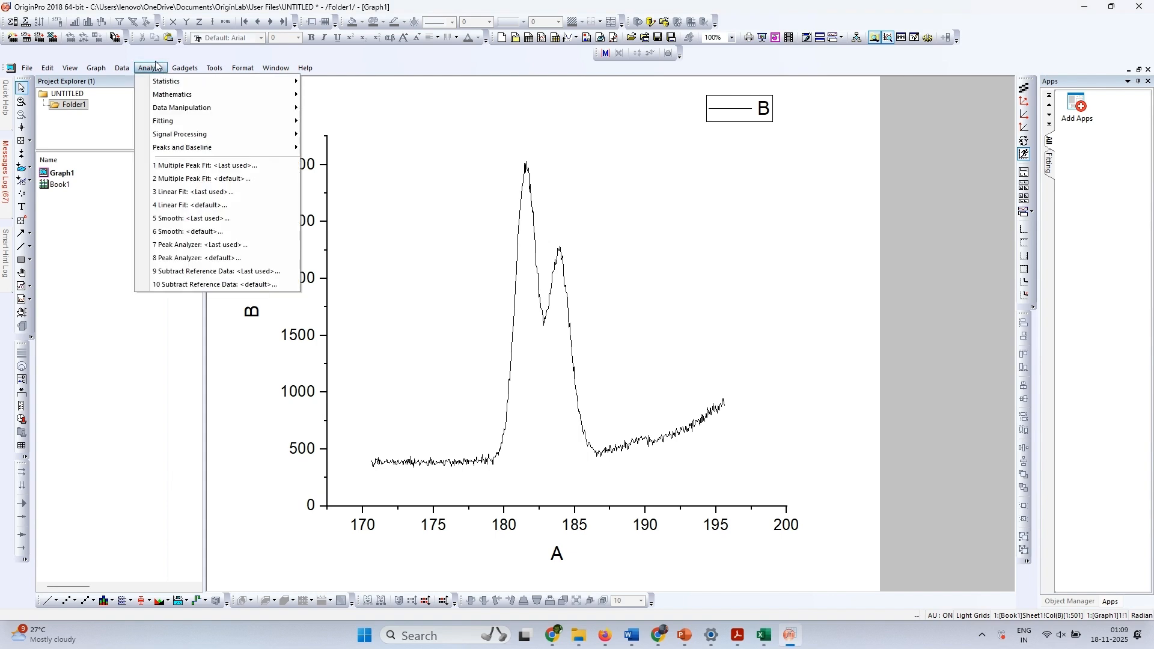
mouse_move(179, 151)
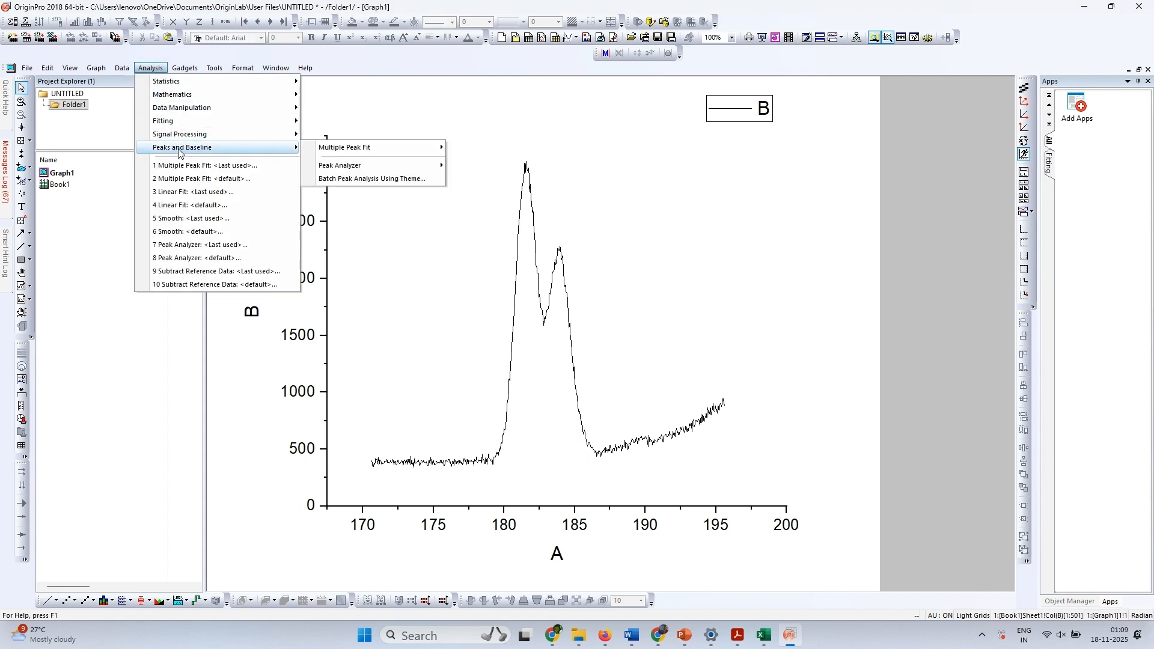
left_click(934, 579)
mouse_move(330, 148)
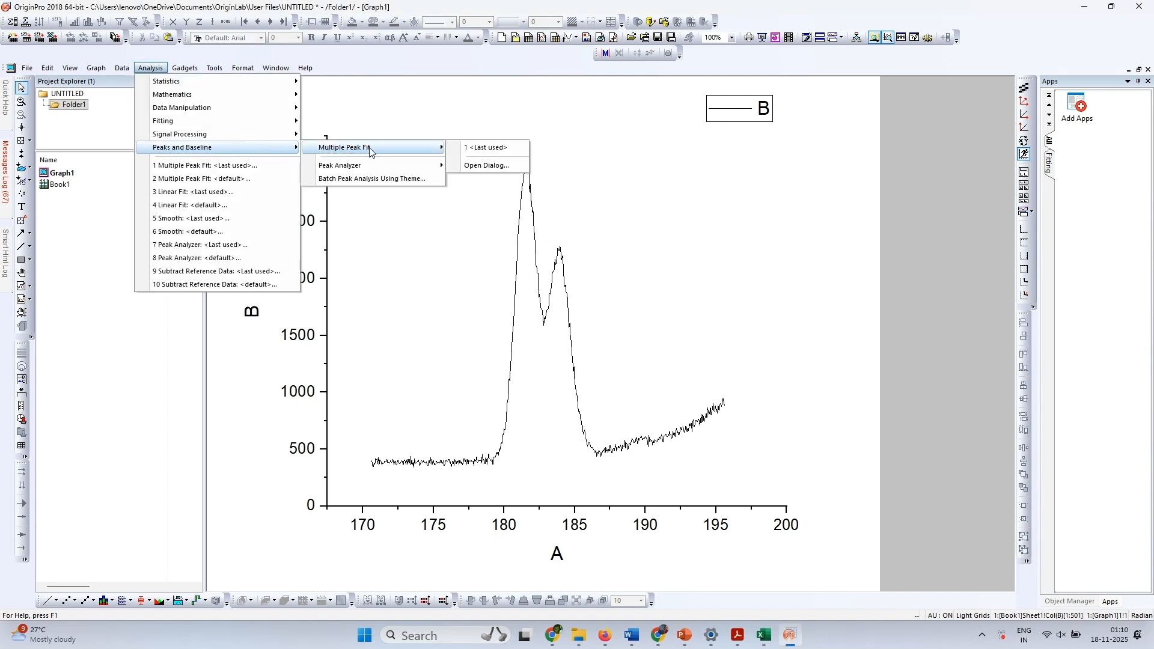
left_click(480, 166)
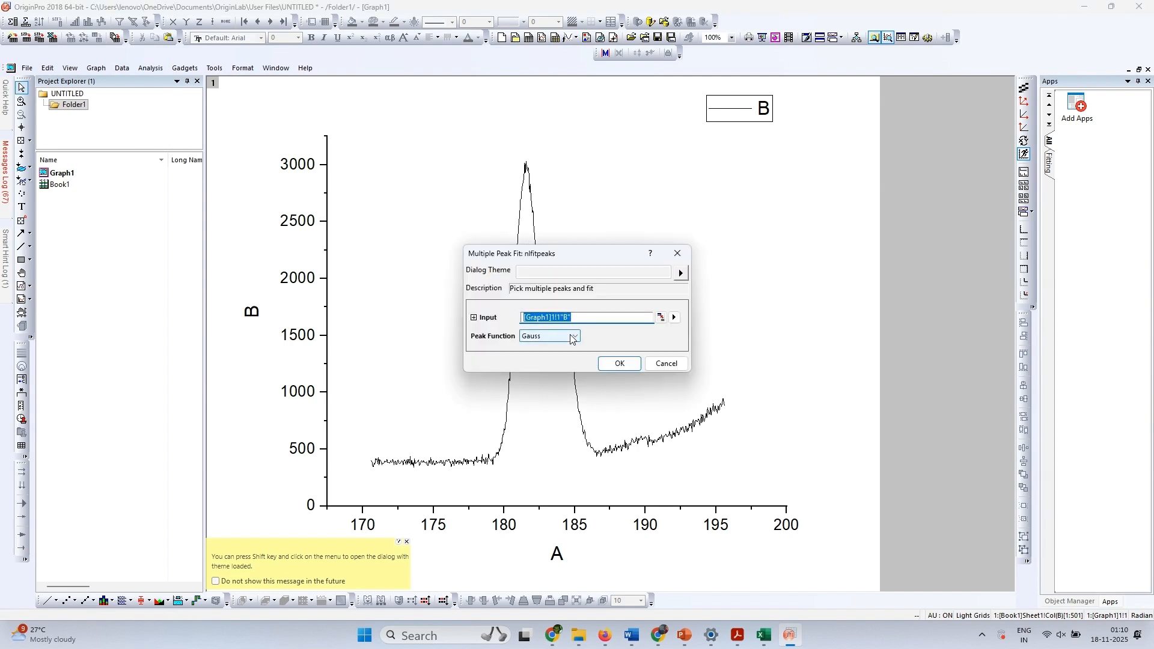
left_click(571, 340)
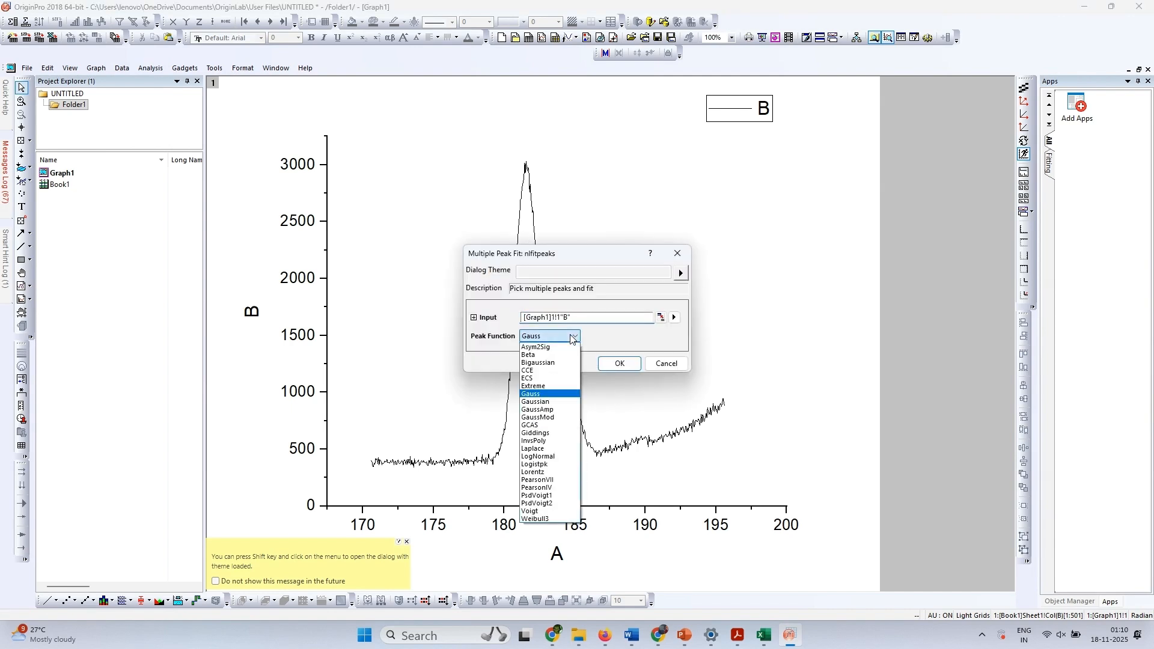
left_click(559, 402)
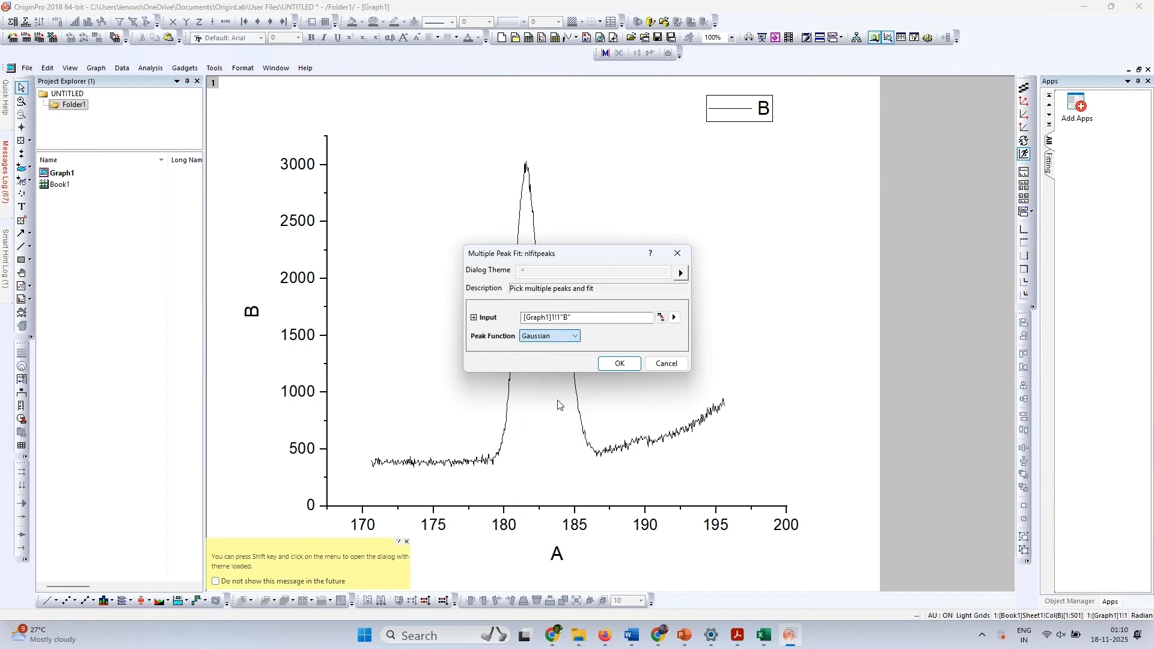
left_click(618, 365)
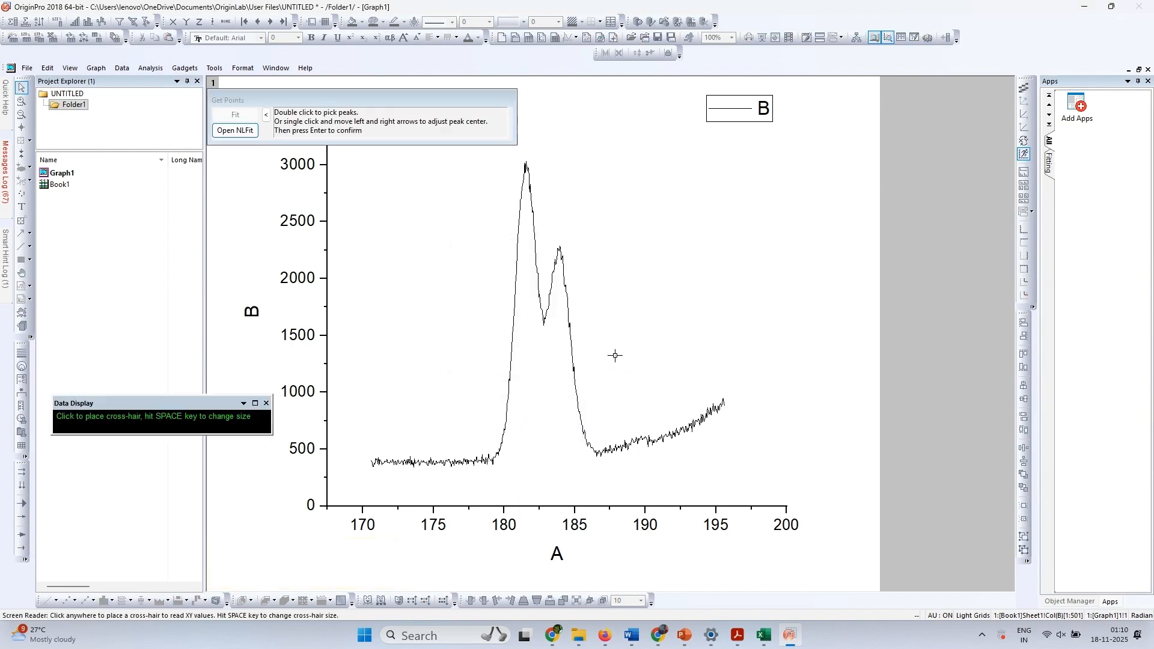
Step: Pick the two peaks at about X = 181.6 and 183.95, and fit them to convergence with NLFit
double_click(526, 169)
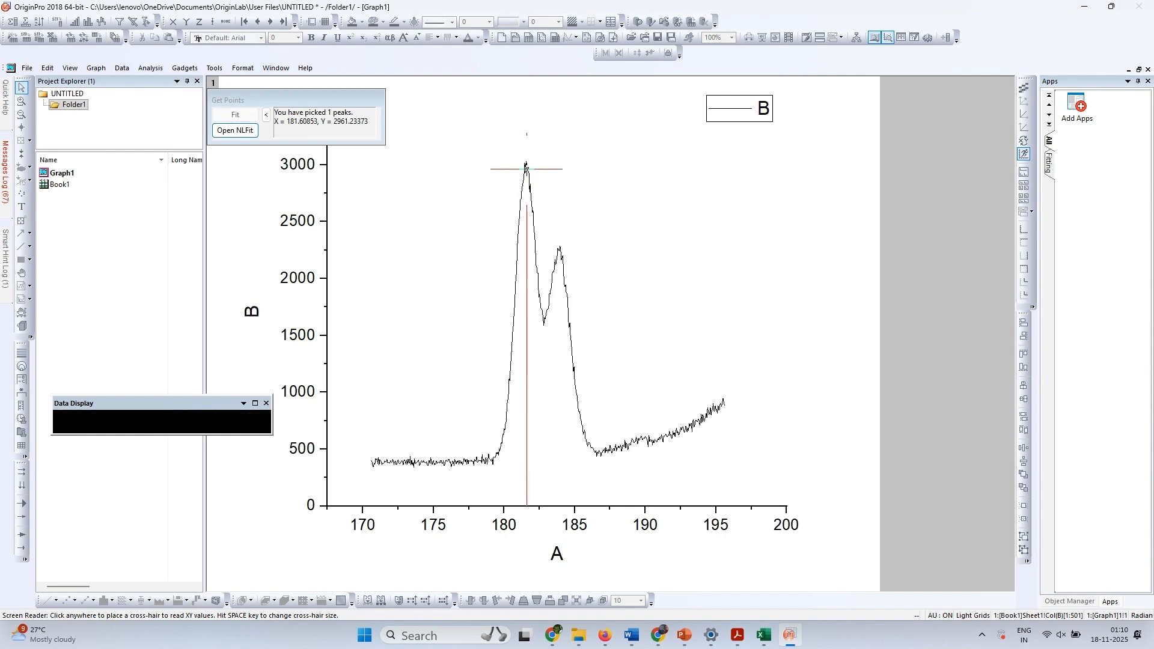
double_click(559, 249)
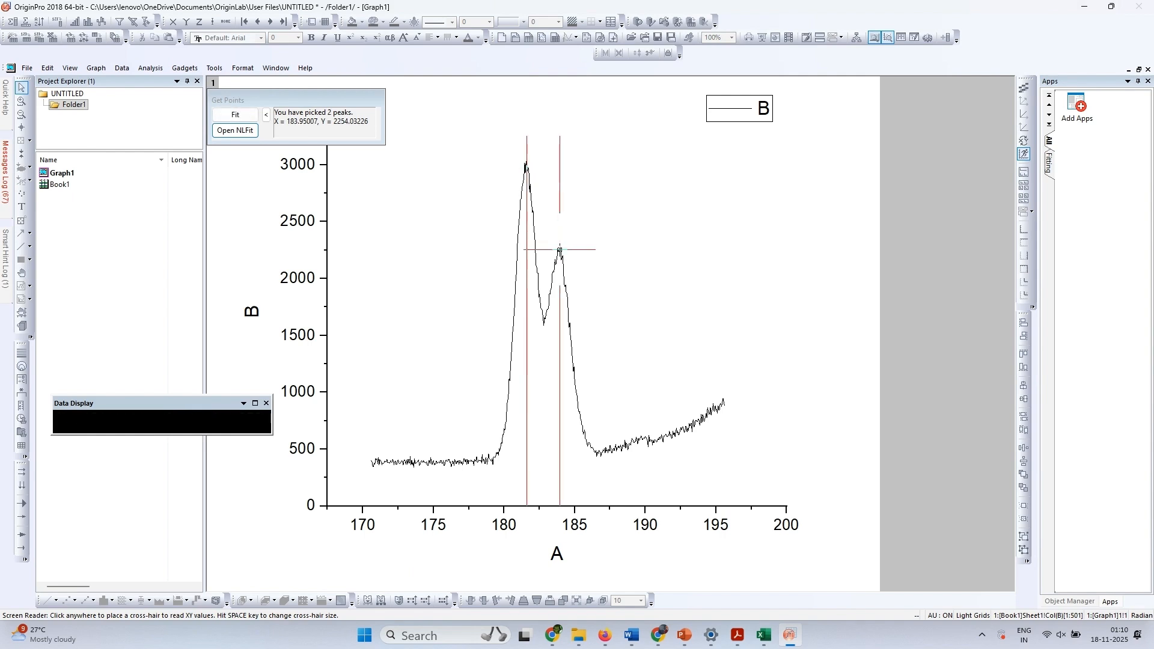
left_click(247, 130)
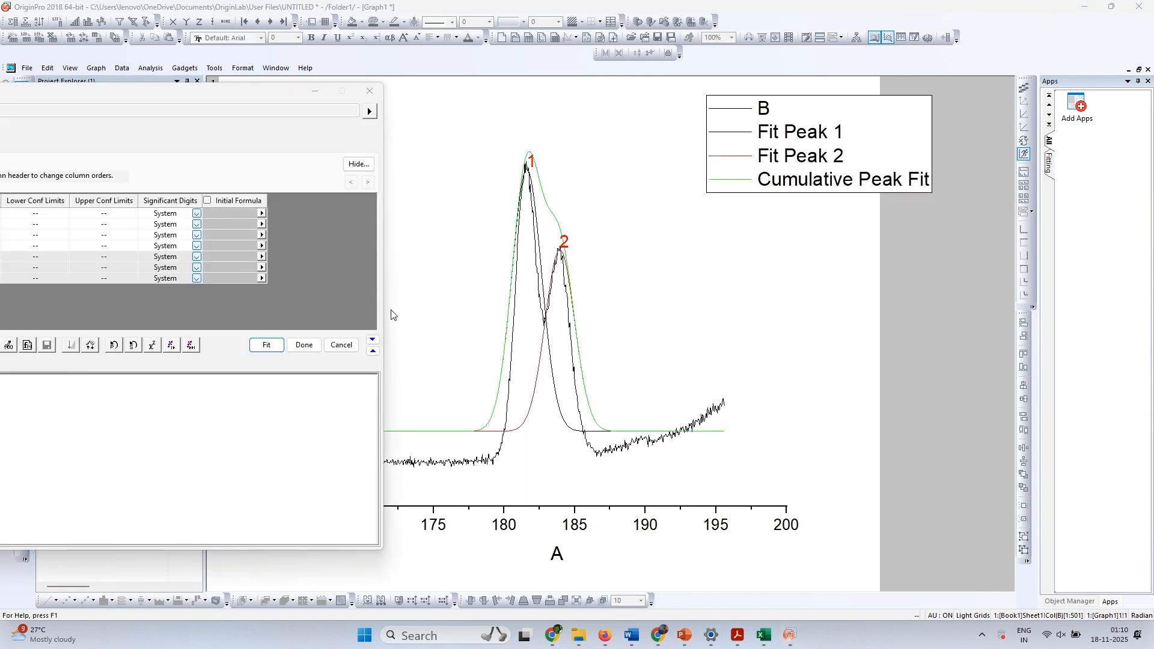
left_click(196, 346)
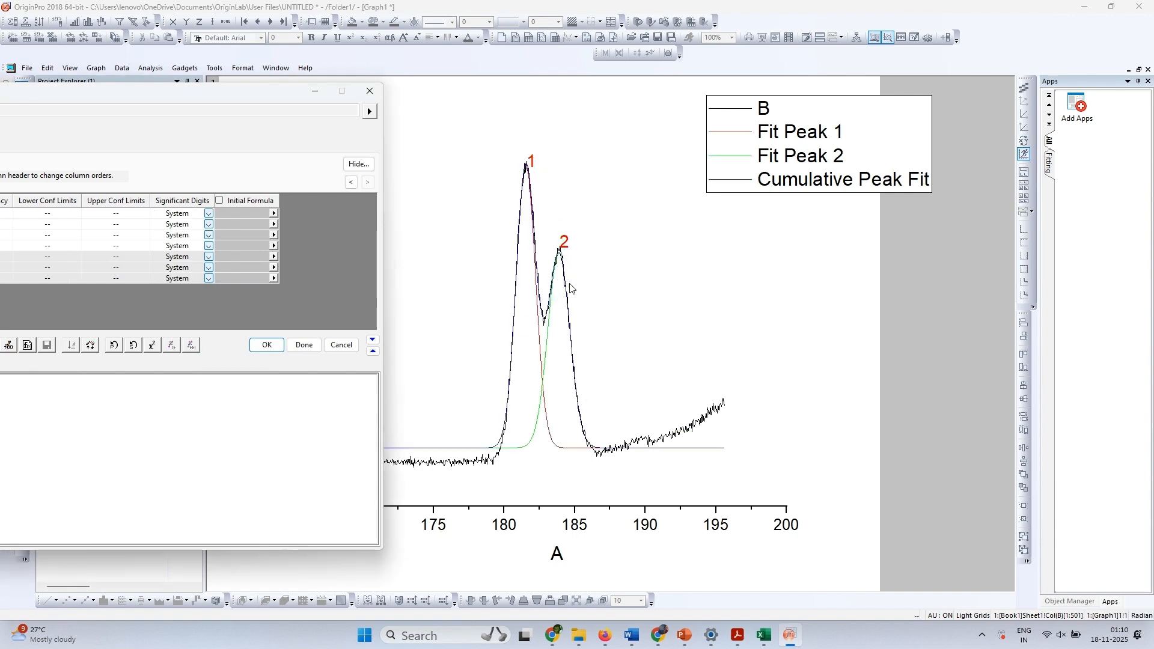
left_click(304, 345)
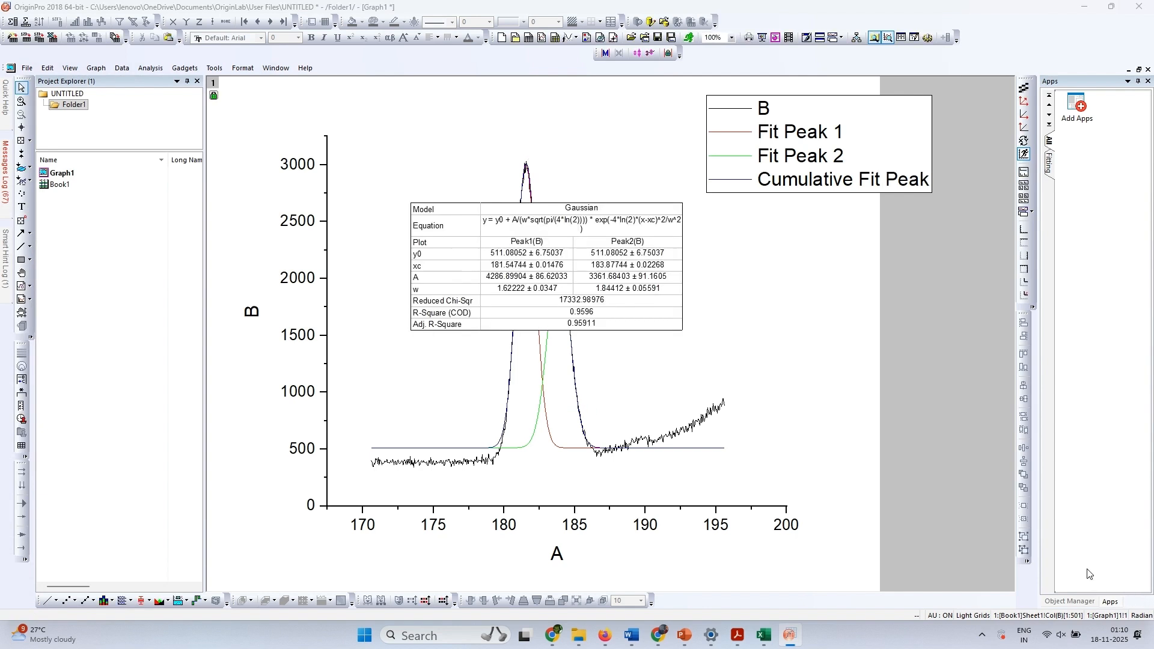
Step: Move the fit results table and the legend off the plot into the area beside the graph page
left_click_drag(626, 326, 1075, 362)
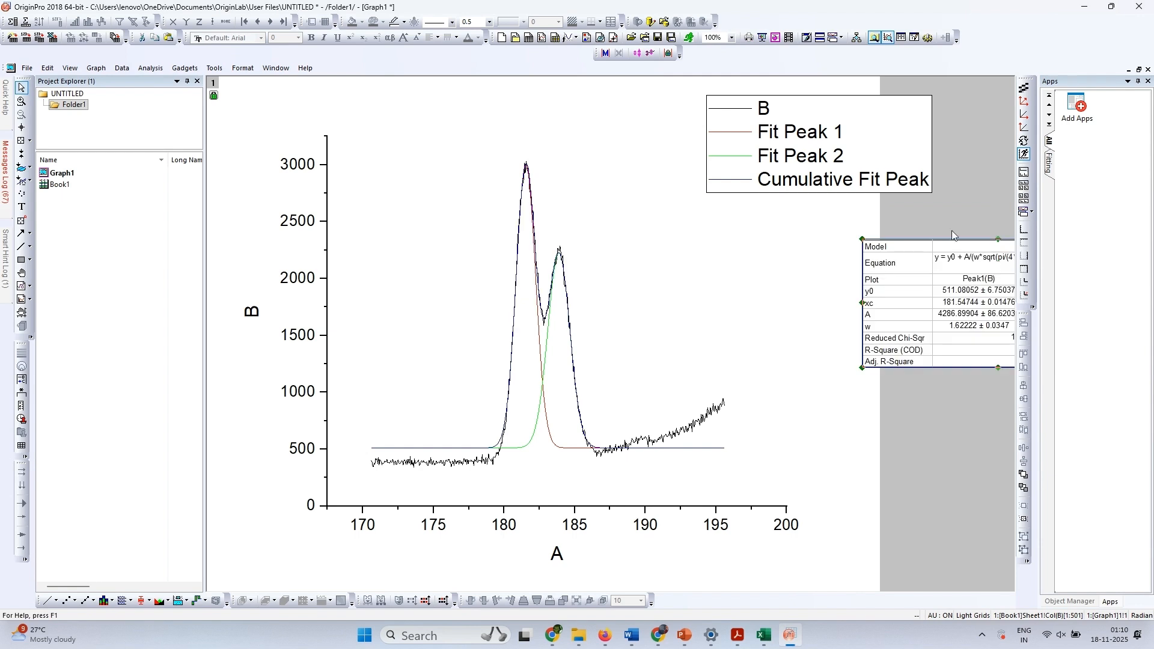
left_click(904, 193)
left_click_drag(904, 193, 1072, 216)
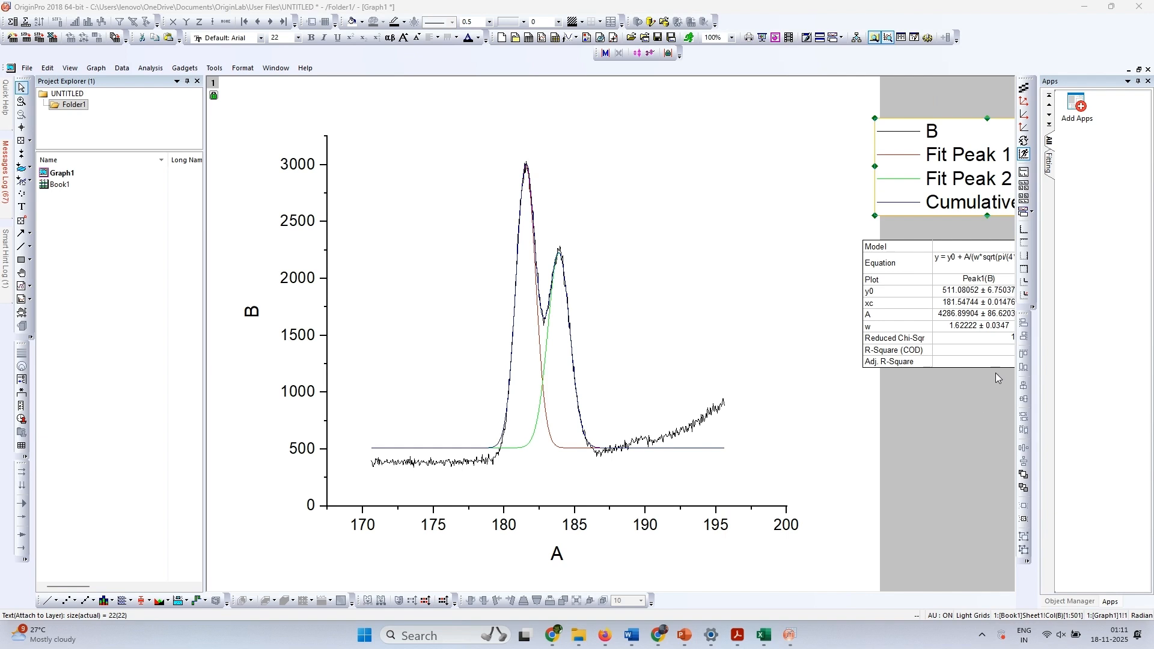
Step: Add a layer with top X and right Y axes, and delete the right axis's tick labels and title
left_click(1025, 270)
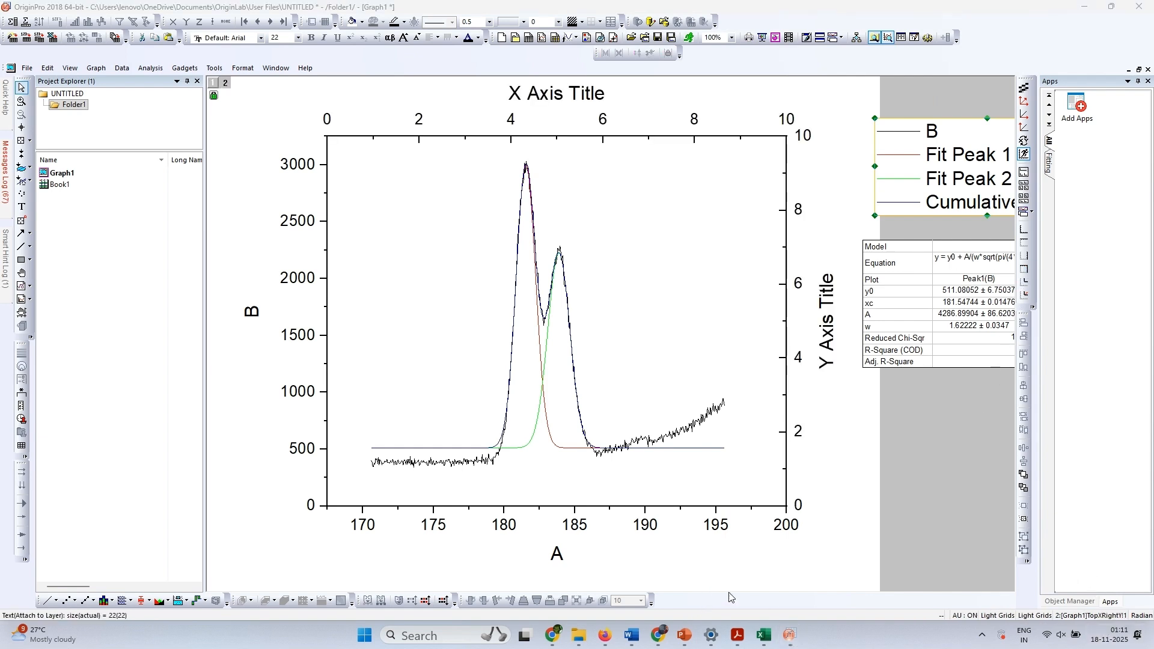
left_click(801, 433)
key("Delete")
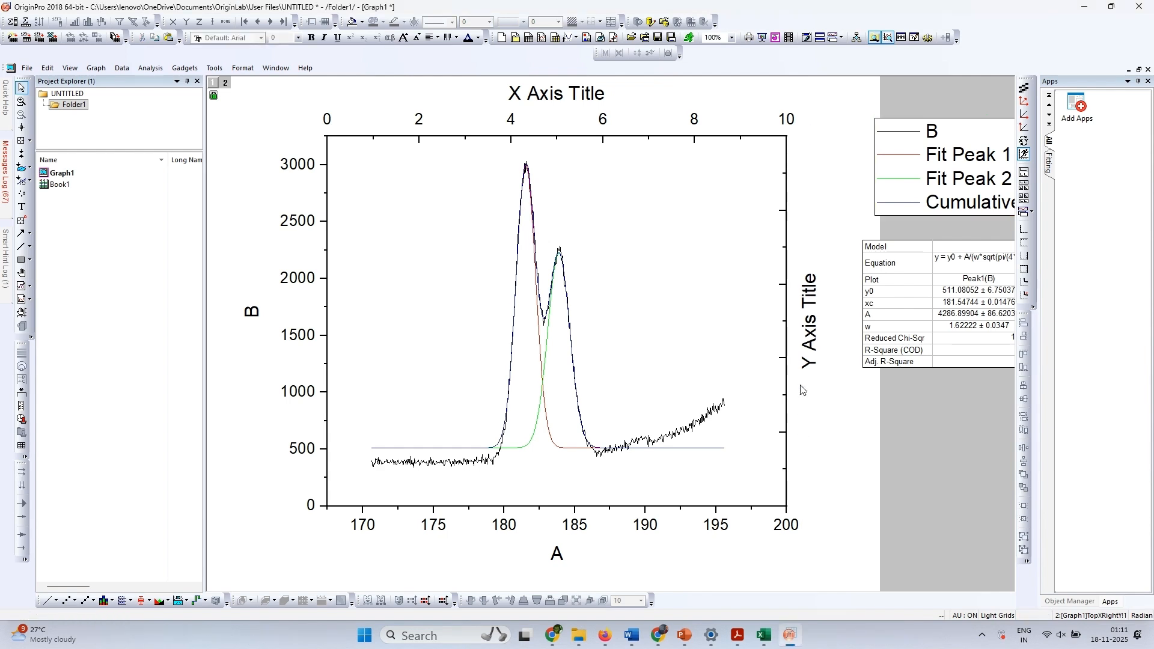
left_click(808, 355)
key("Delete")
Step: Delete the top X axis's tick labels and title, and the left Y axis's tick labels
left_click(787, 123)
key("Delete")
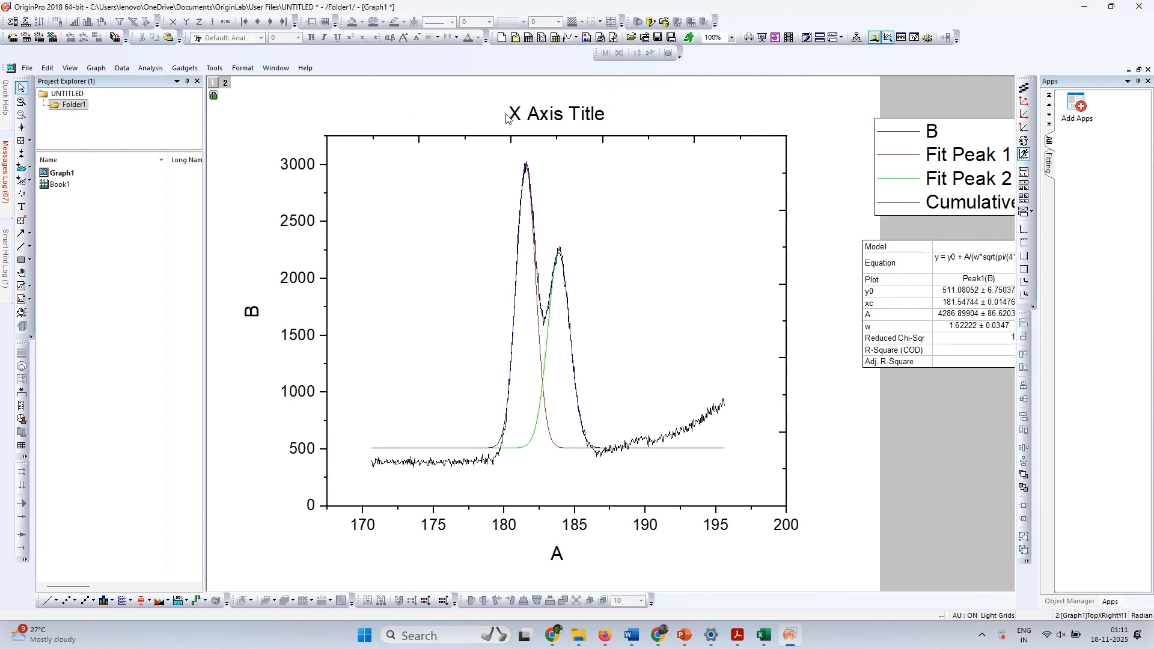
left_click(514, 119)
key("Delete")
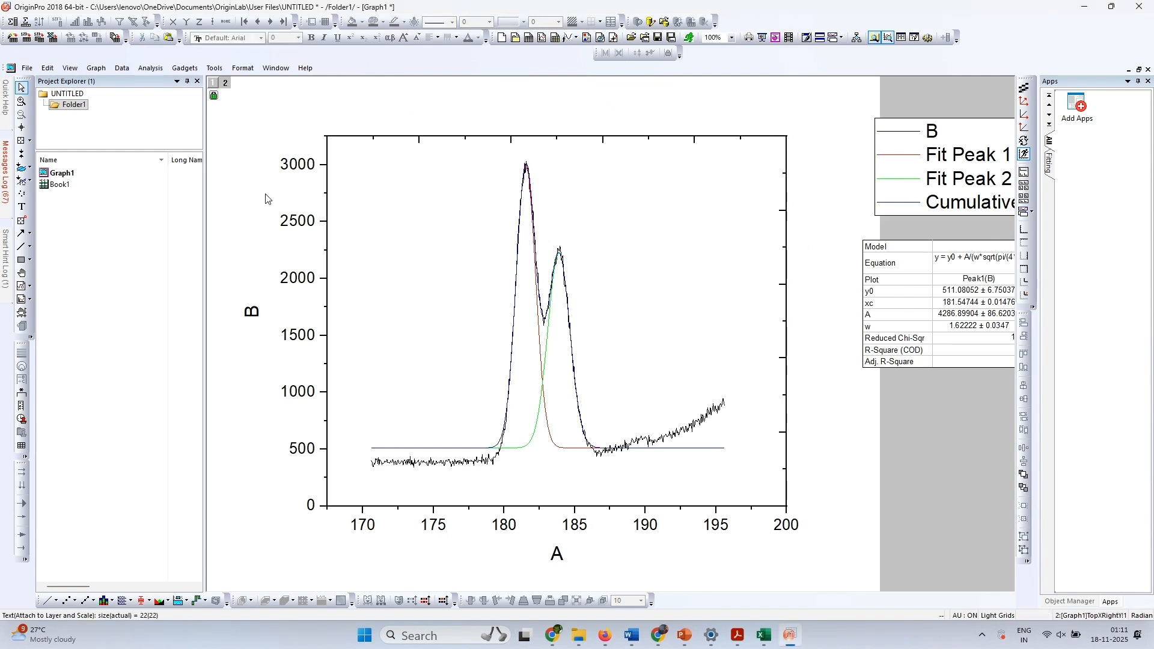
left_click(291, 167)
key("Delete")
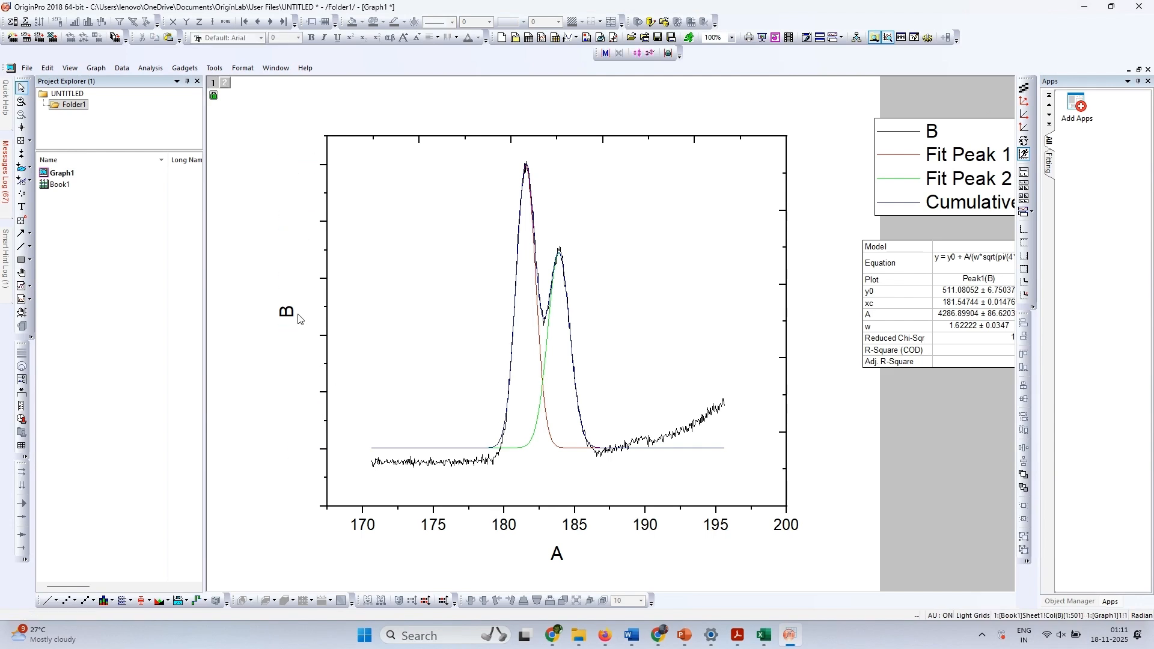
Step: Replace the left Y axis title with "Intensity (a.u.)"
double_click(288, 316)
key("ctrl+a")
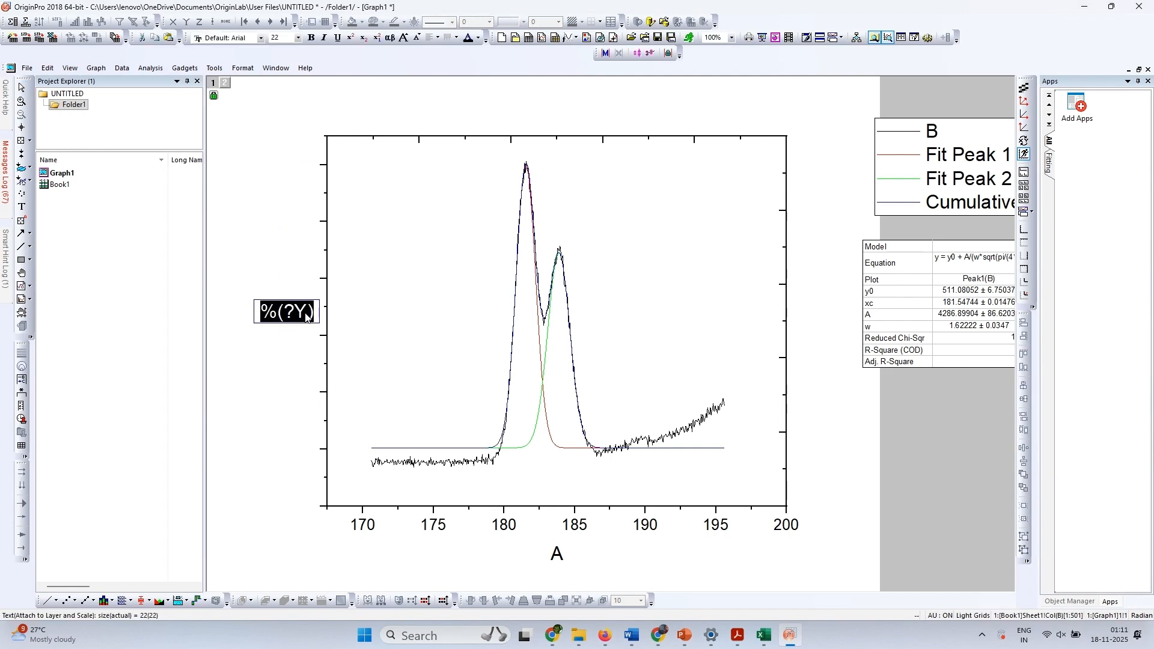
type("Intensi")
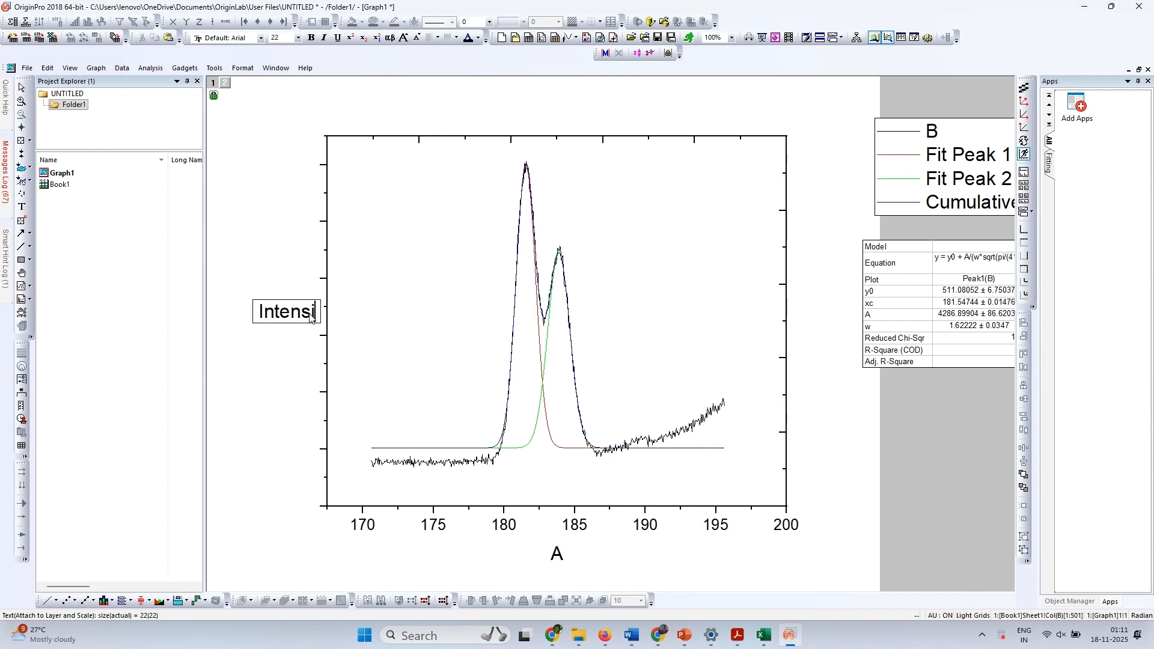
type("ty ()")
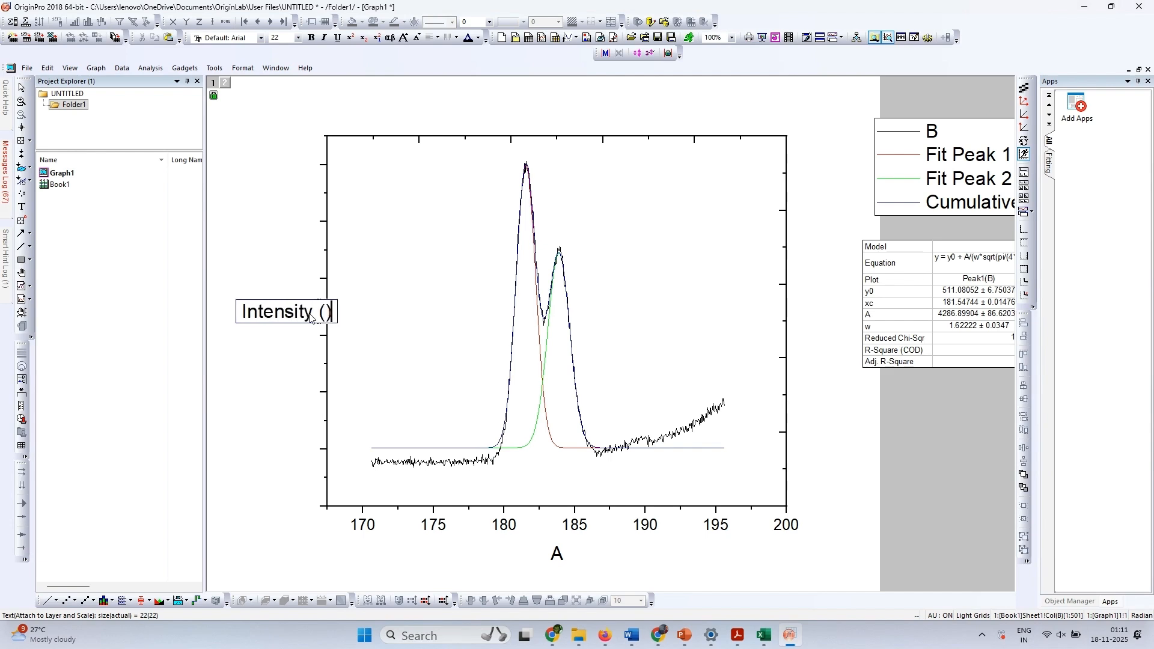
type("a.u.")
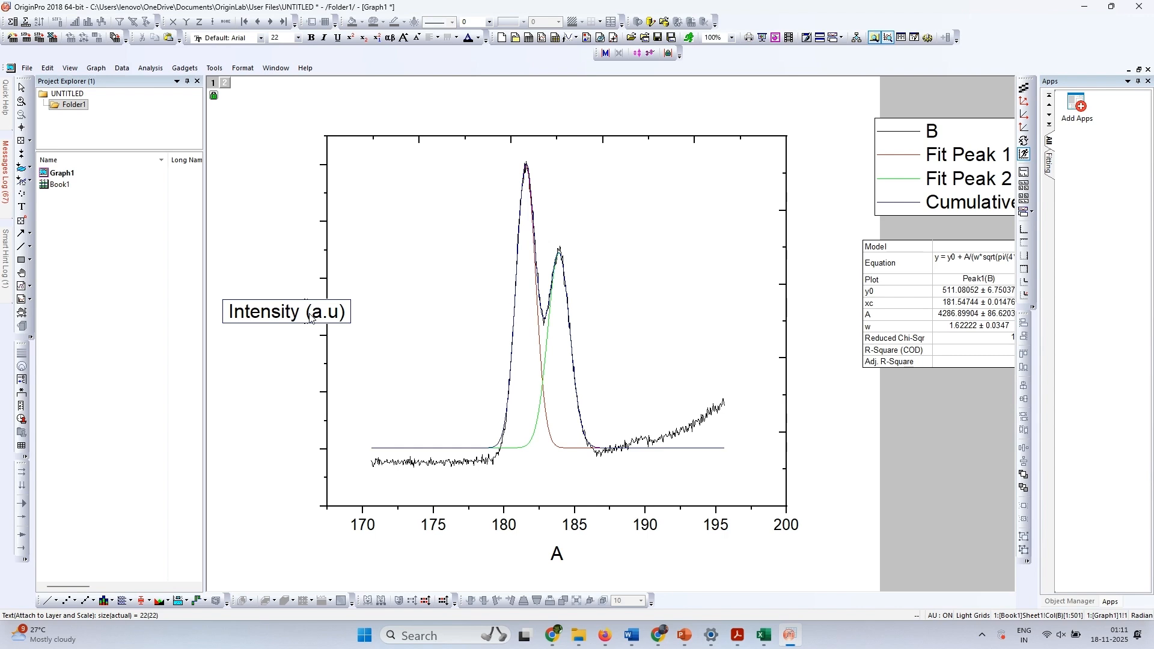
Step: Make the whole Y axis title bold and colour it dark red
key("ctrl+a")
key("ctrl+b")
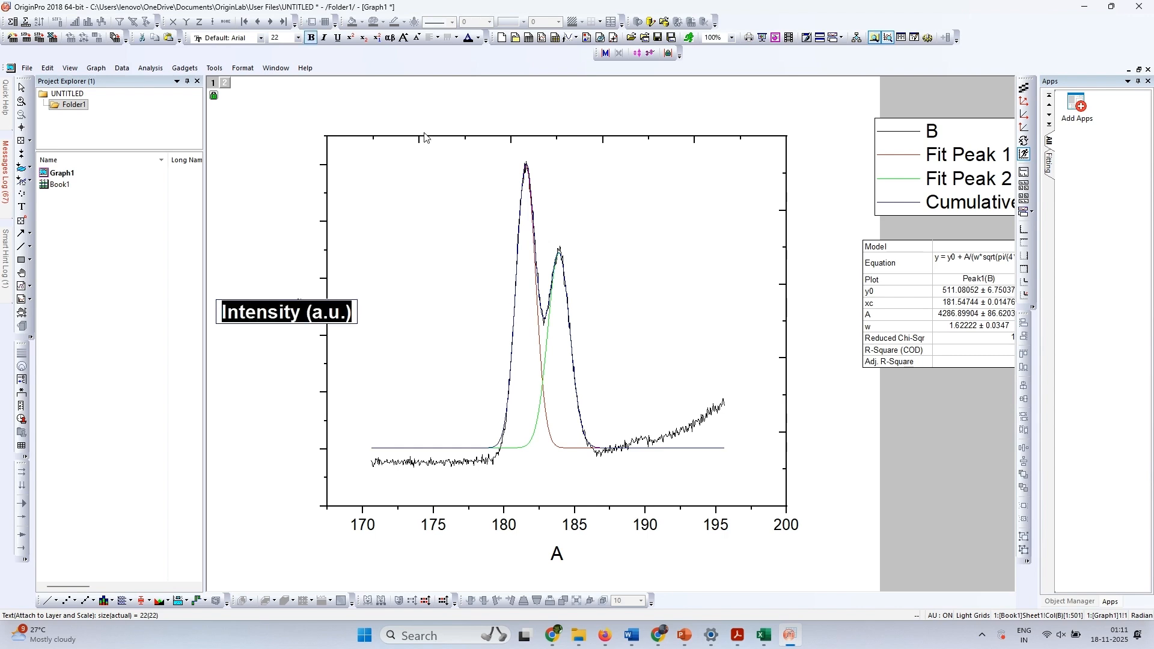
left_click(478, 38)
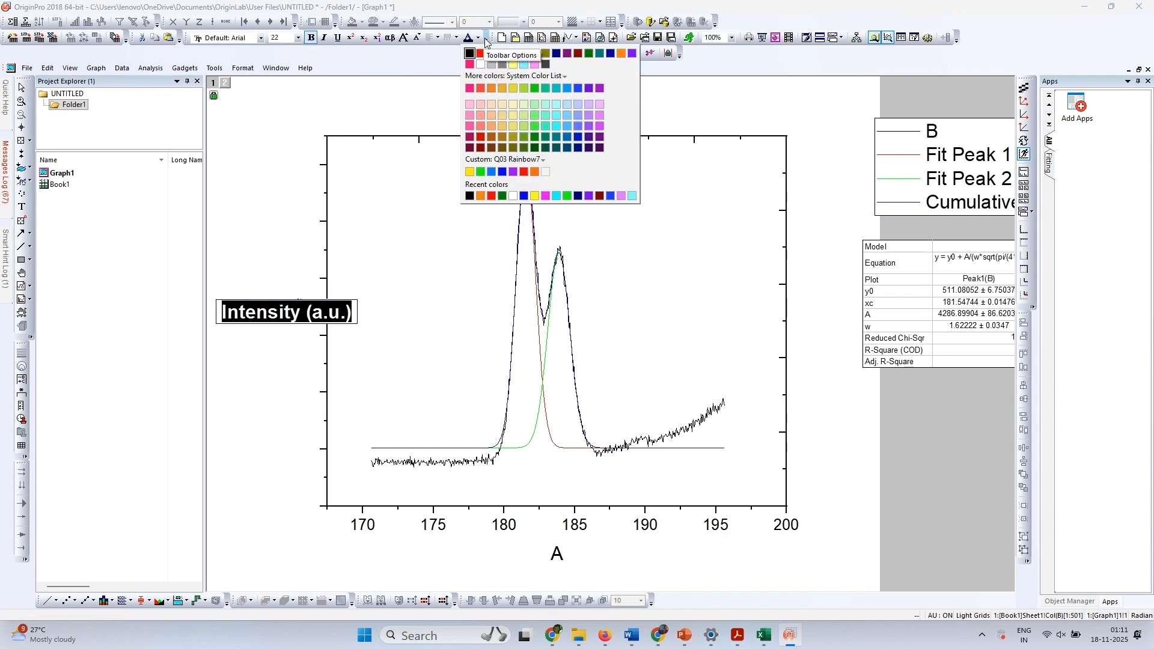
left_click(480, 53)
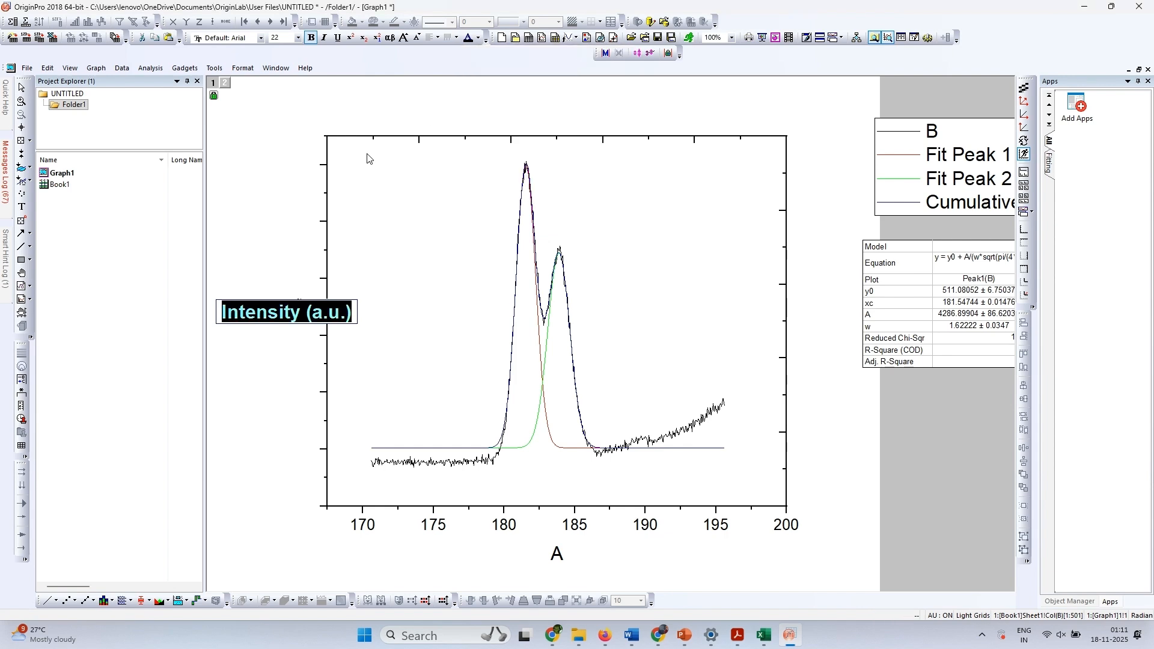
left_click(291, 173)
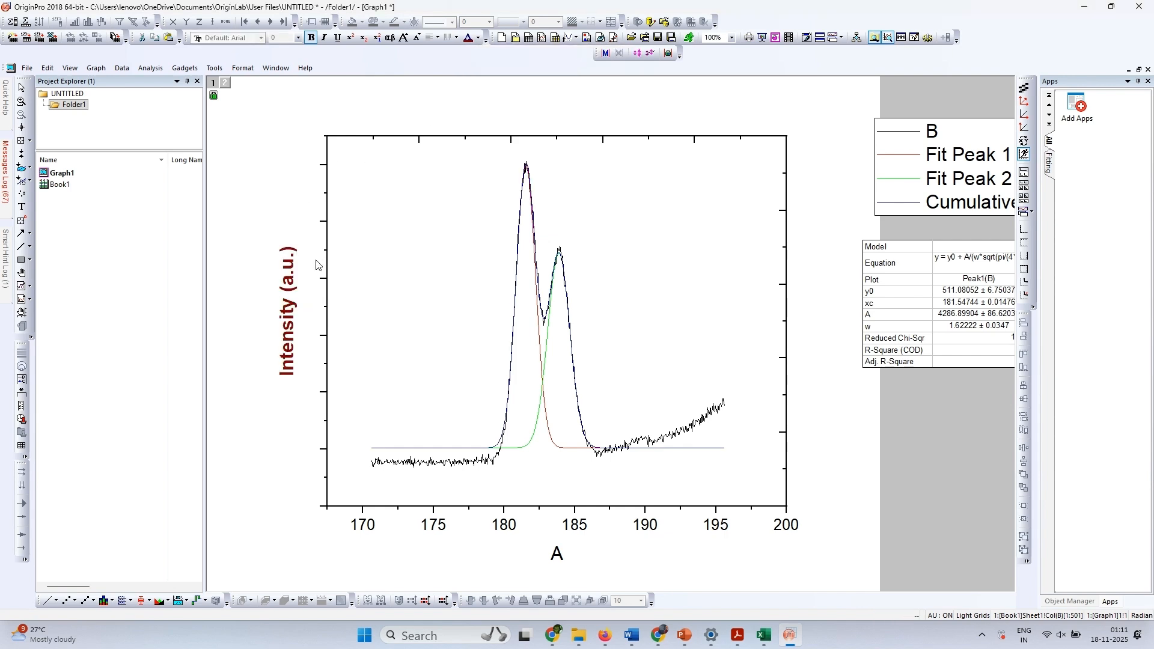
Step: Replace the bottom X axis title with "Binding energy (eV)"
double_click(556, 553)
key("ctrl+a")
type("Bi")
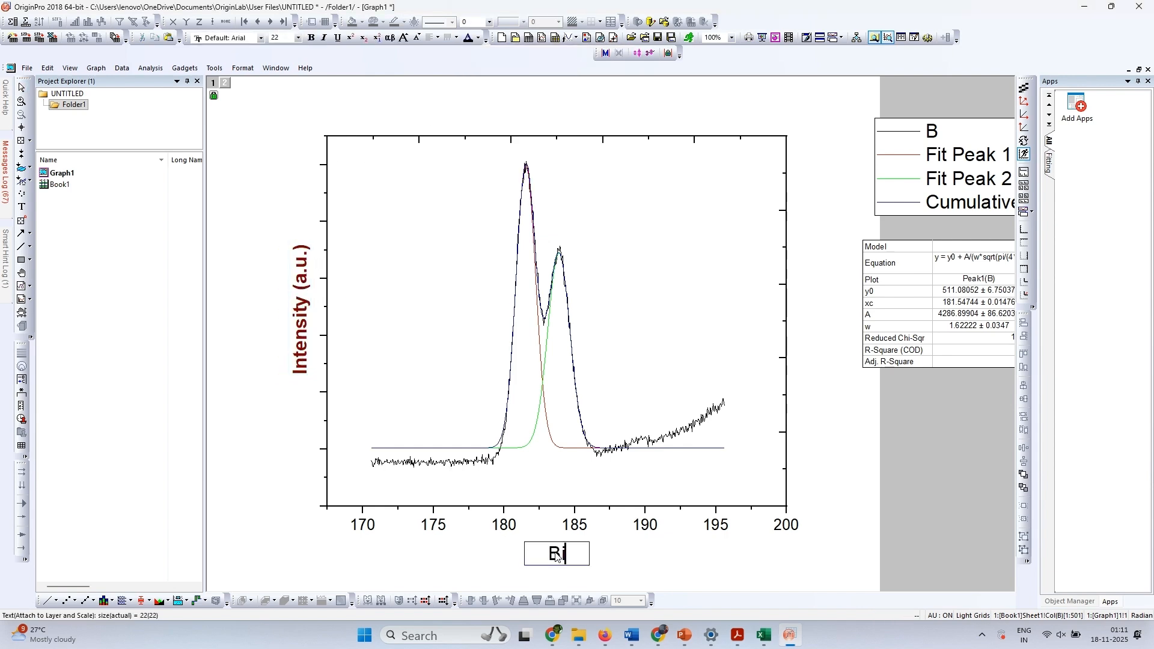
type("nding ere")
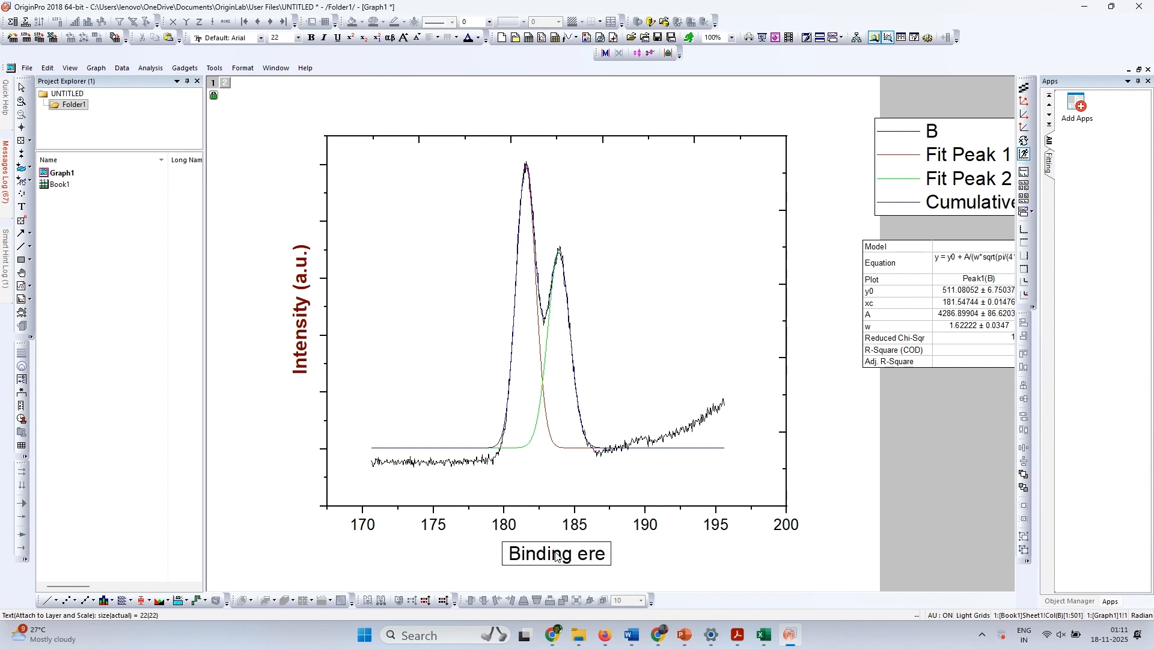
key("BackSpace")
key("BackSpace")
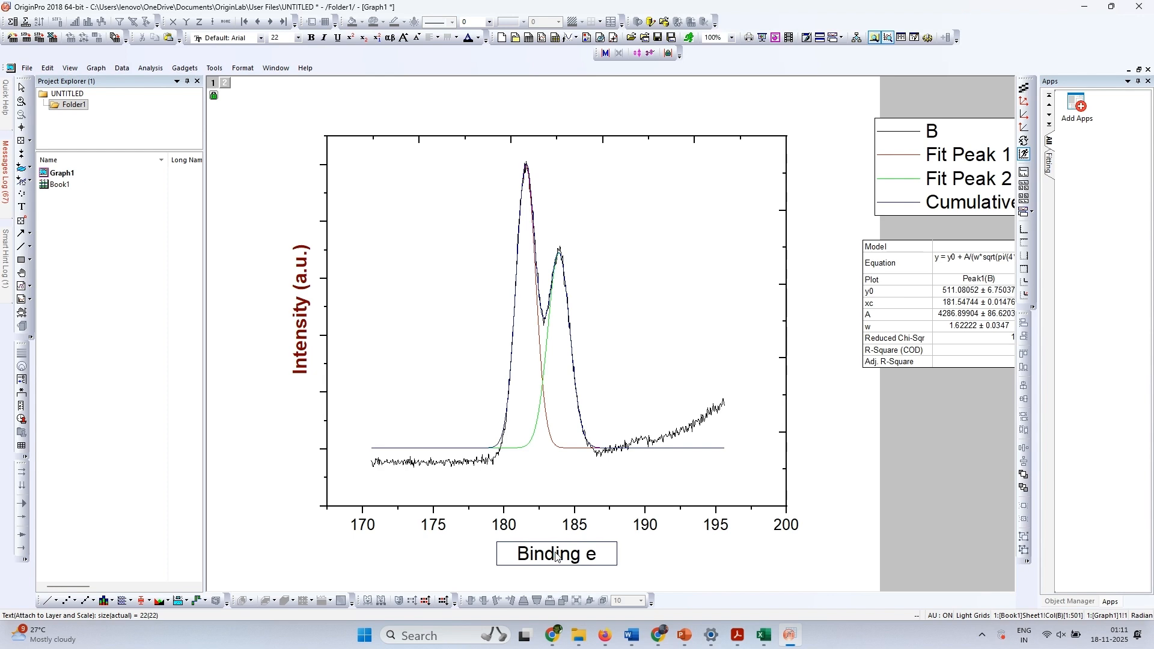
type("nergy")
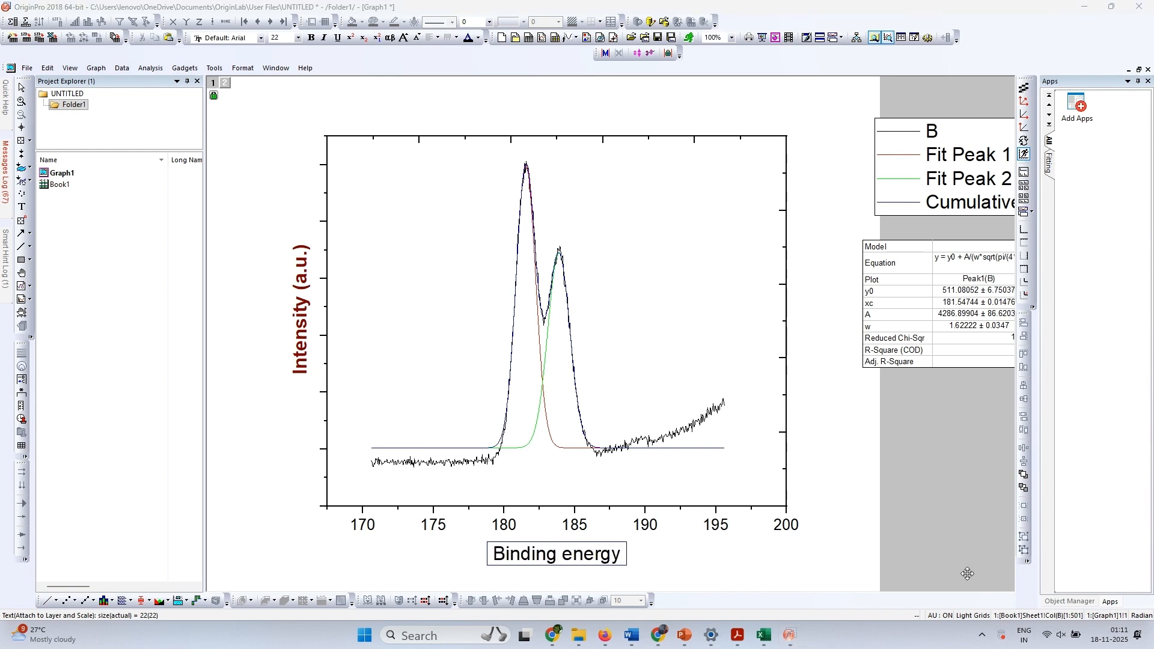
left_click(623, 554)
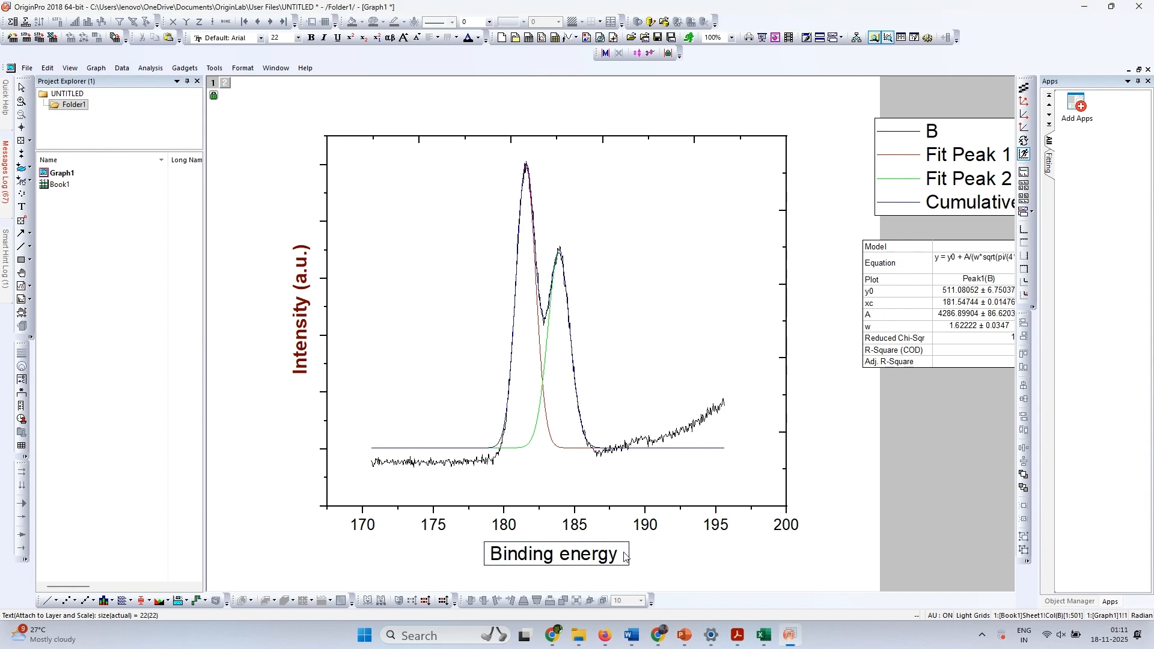
type("(eV)")
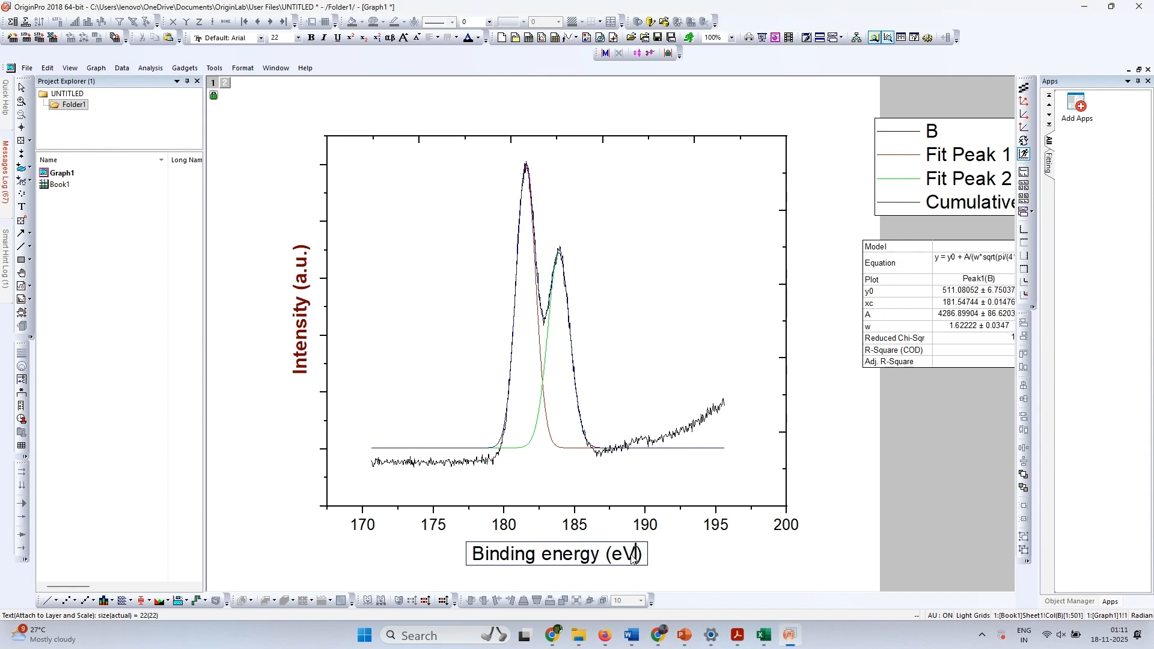
Step: Make the whole X axis title bold and colour it violet
key("ctrl+a")
key("ctrl+b")
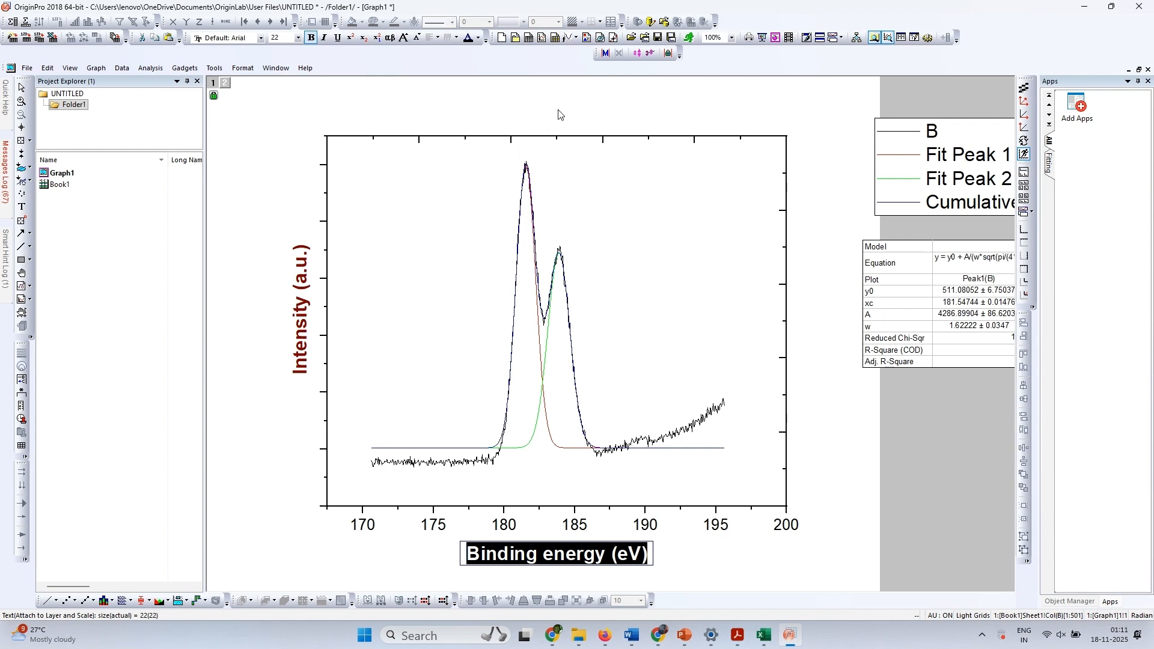
left_click(478, 38)
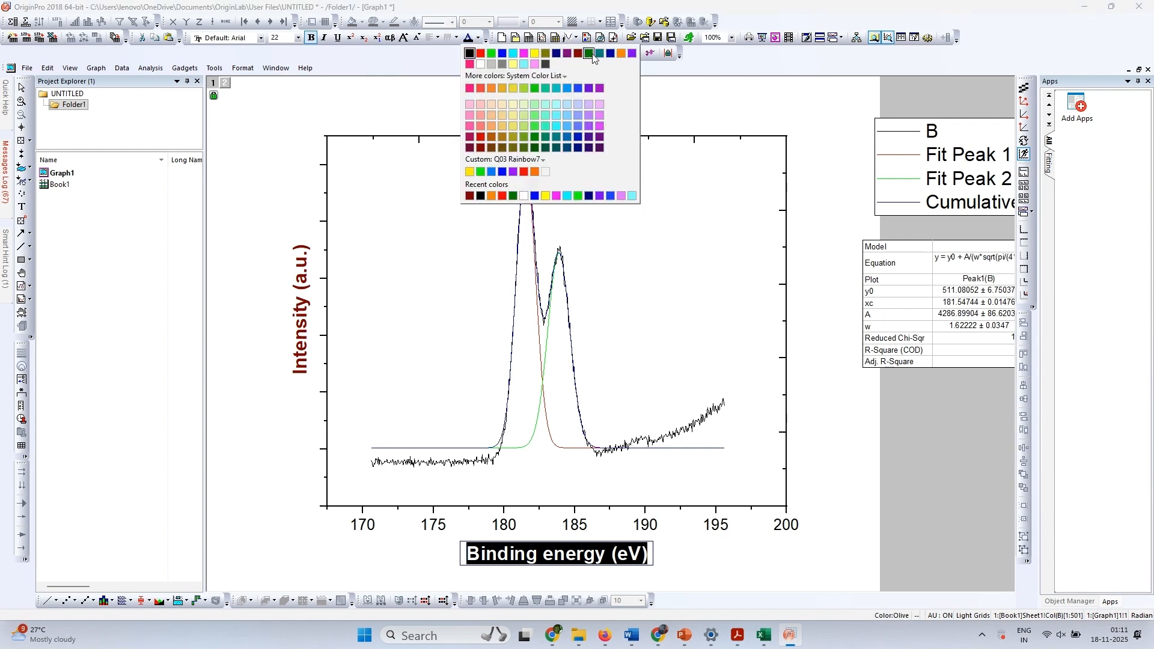
left_click(632, 53)
left_click(788, 204)
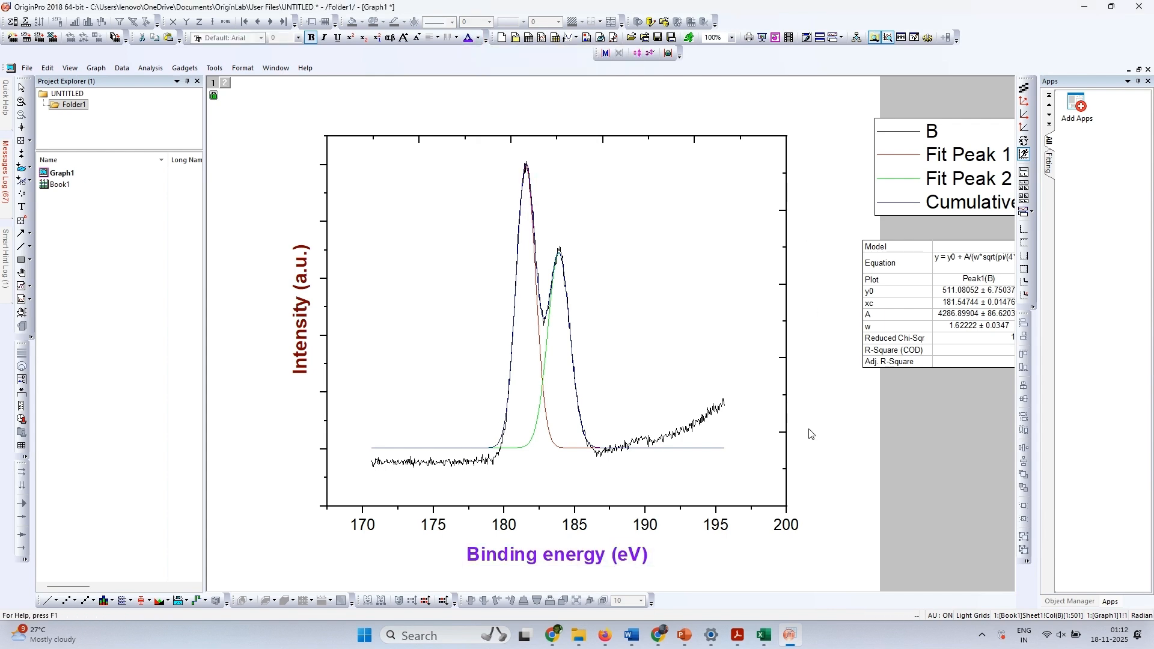
left_click(1088, 569)
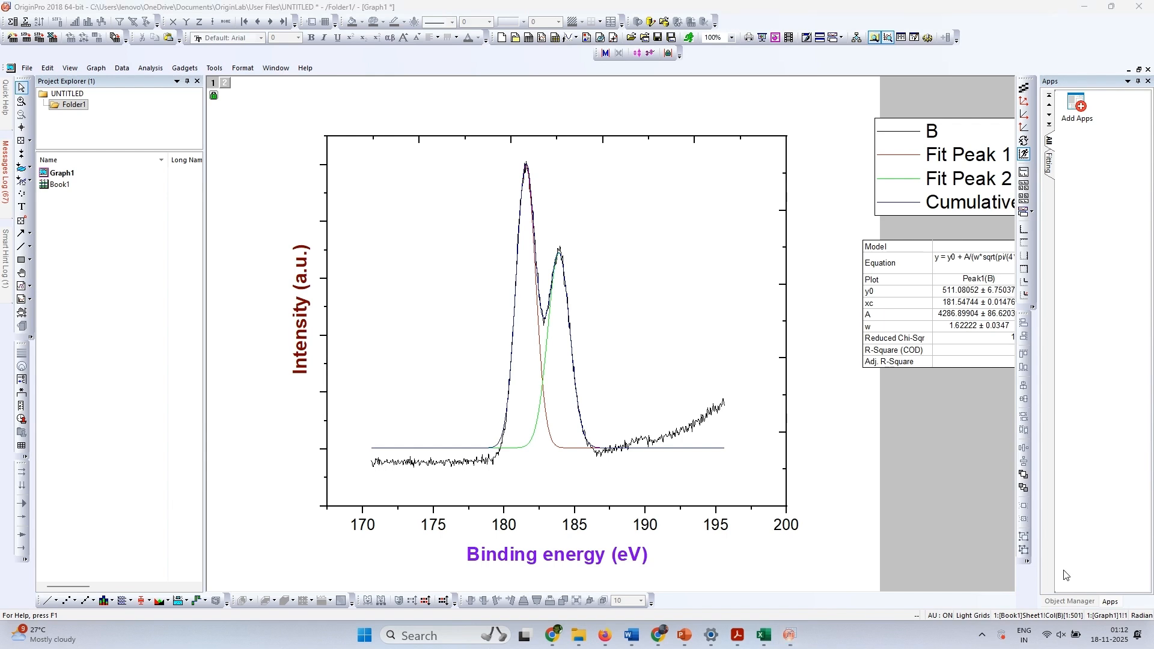
Step: Move the X axis title slightly closer to the axis, and make the X tick labels bold at size 20
left_click(579, 550)
left_click_drag(585, 555, 588, 548)
left_click(645, 531)
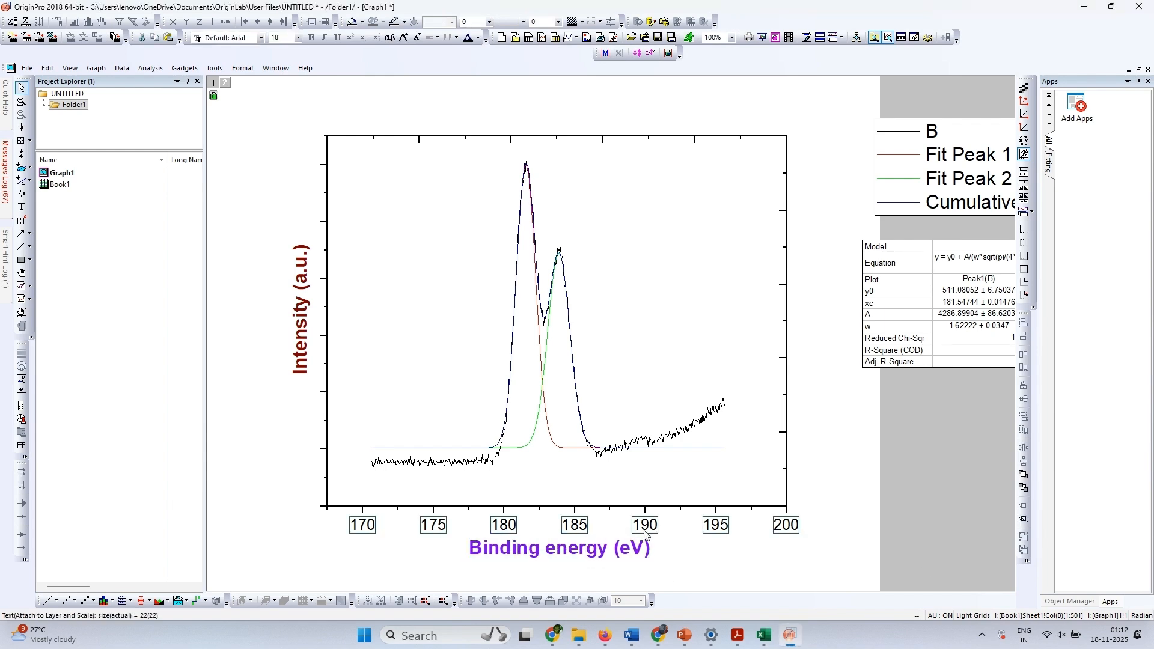
left_click(311, 38)
left_click(297, 38)
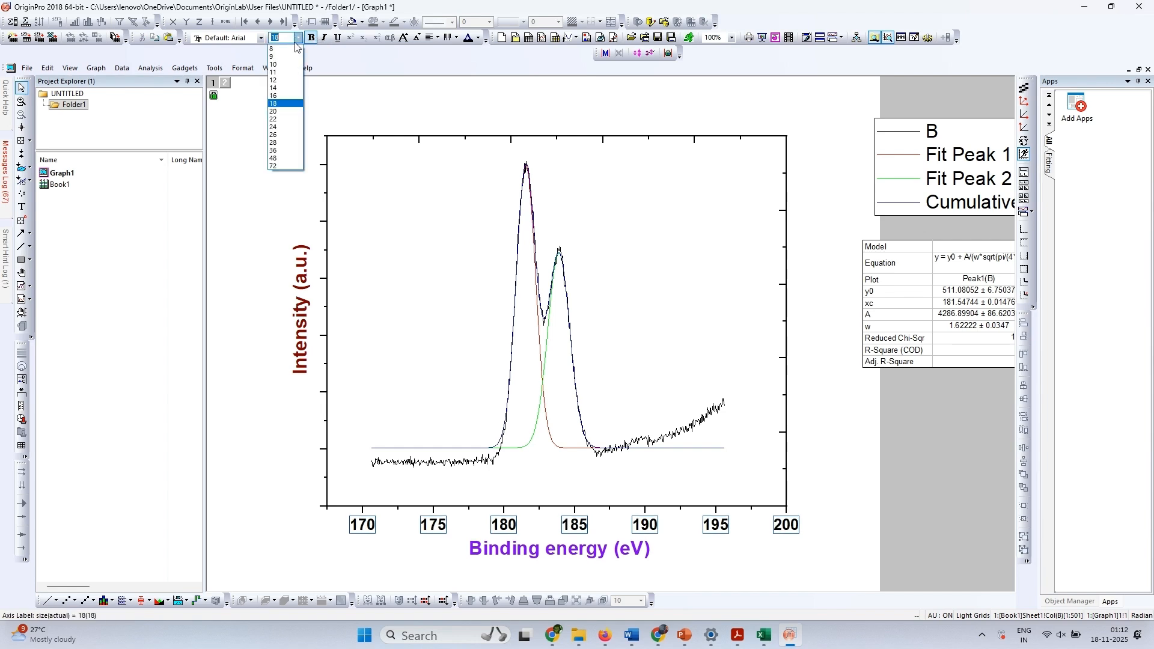
left_click(284, 116)
left_click(857, 458)
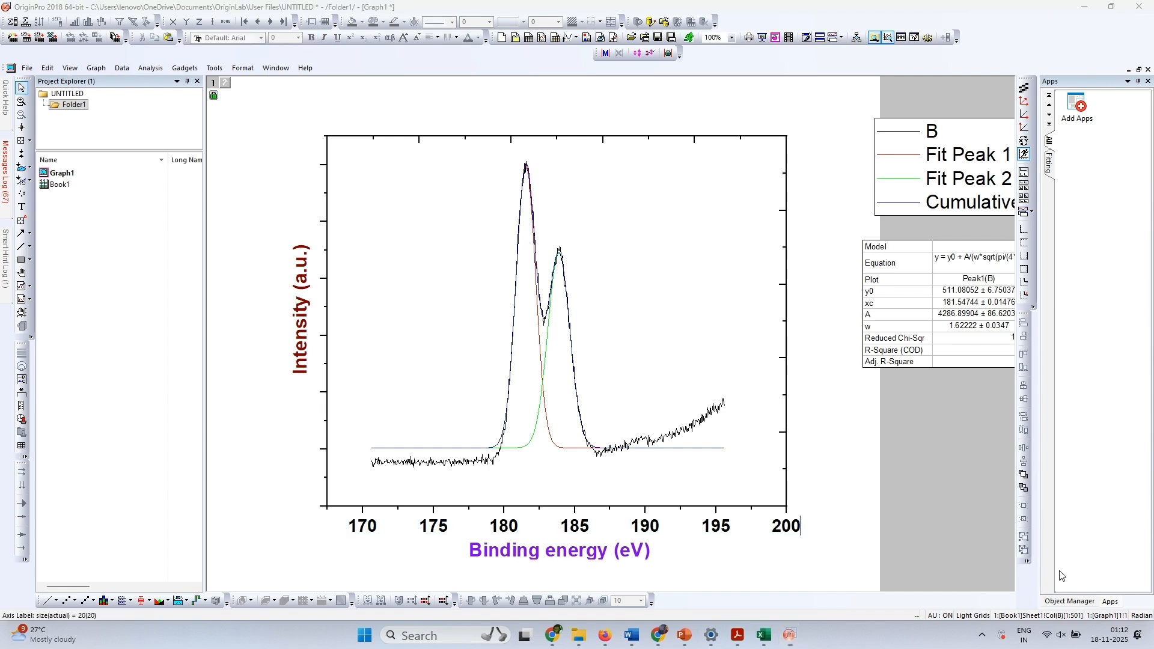
Step: Set the line thickness of the right Y axis to 5 in its line and tick settings
left_click(789, 366)
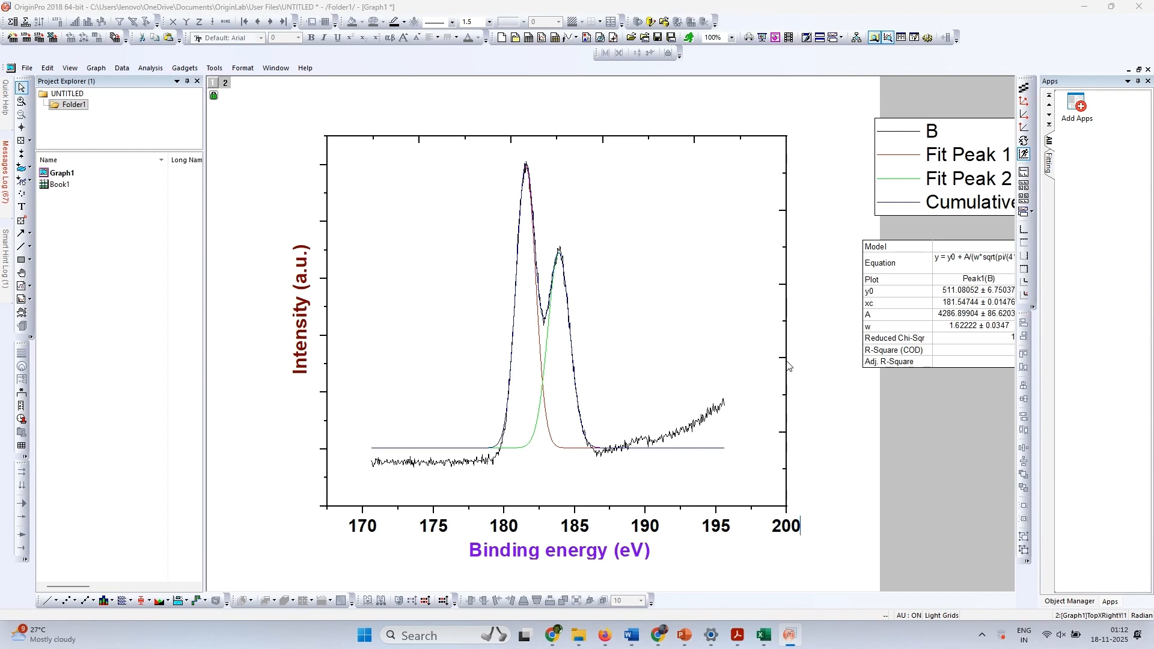
double_click(789, 367)
left_click(1008, 28)
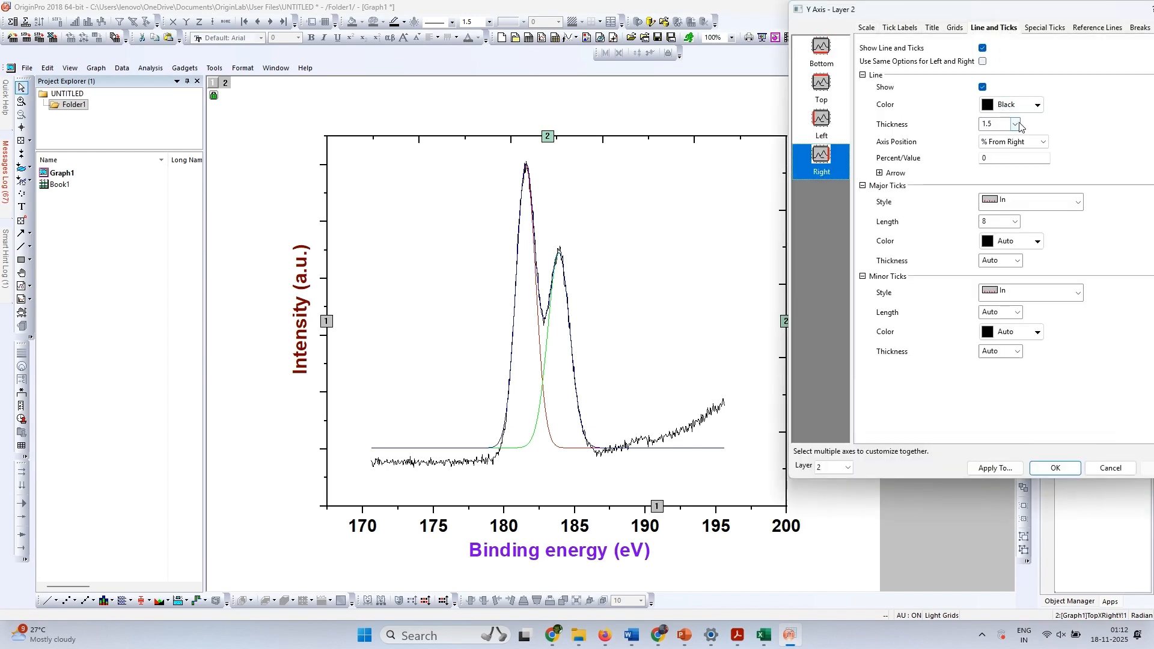
left_click(1015, 124)
key("Down")
key("Down")
key("Down")
key("Down")
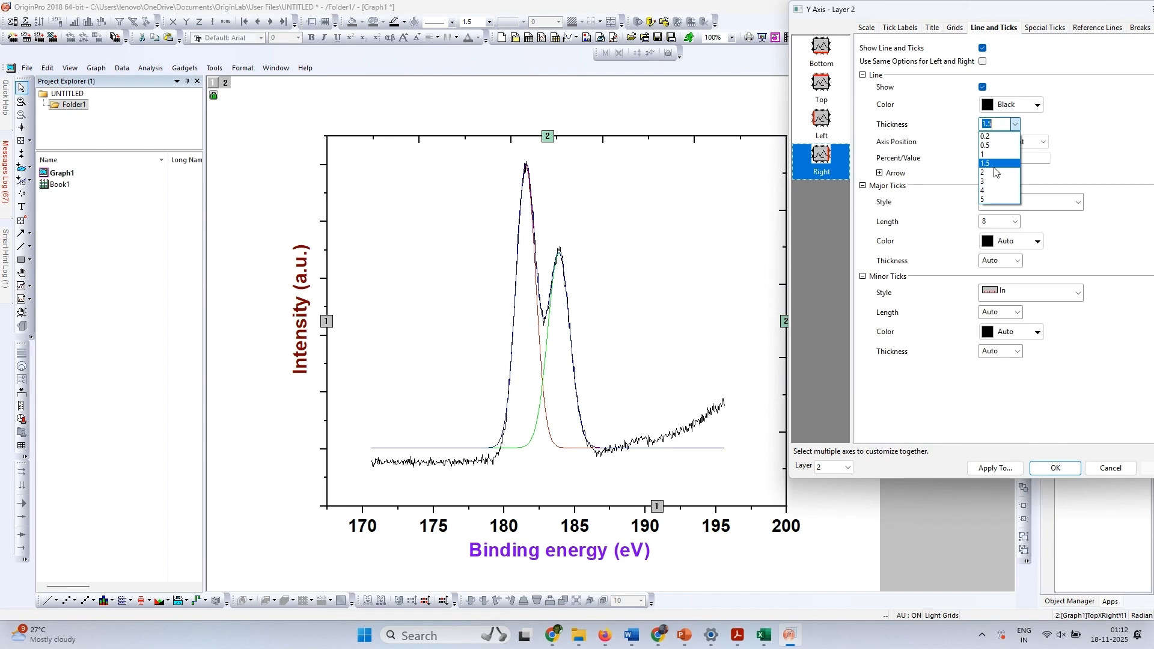
key("Return")
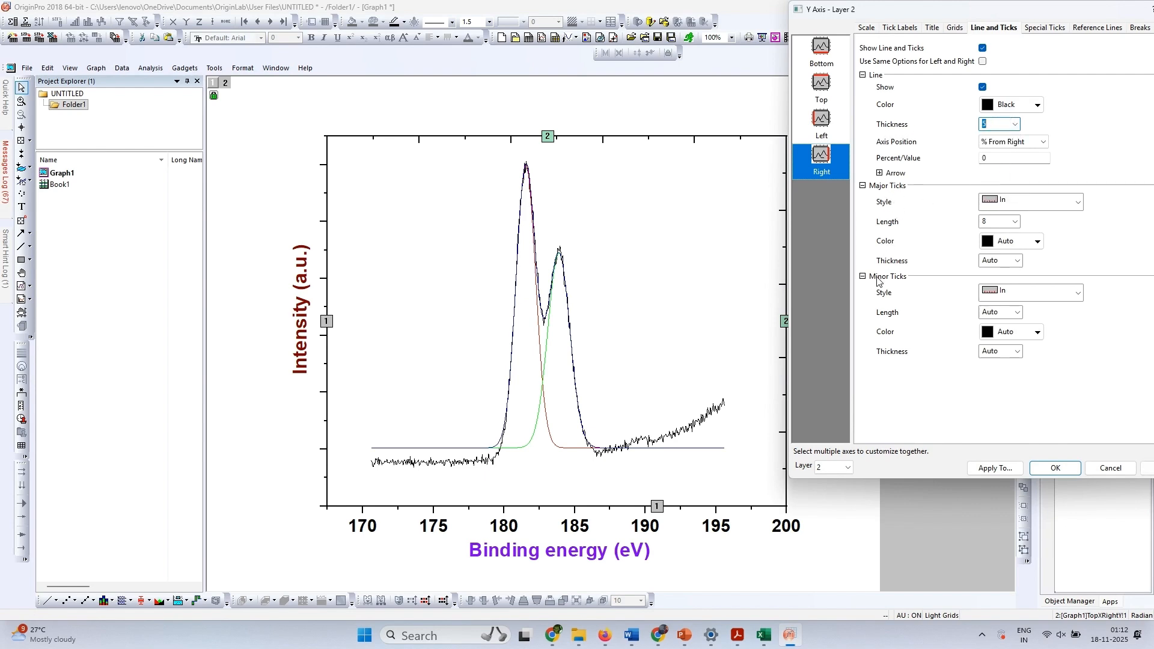
Step: Set the right Y axis's major and minor tick styles to None and apply the axis settings
left_click(1005, 204)
left_click(1002, 267)
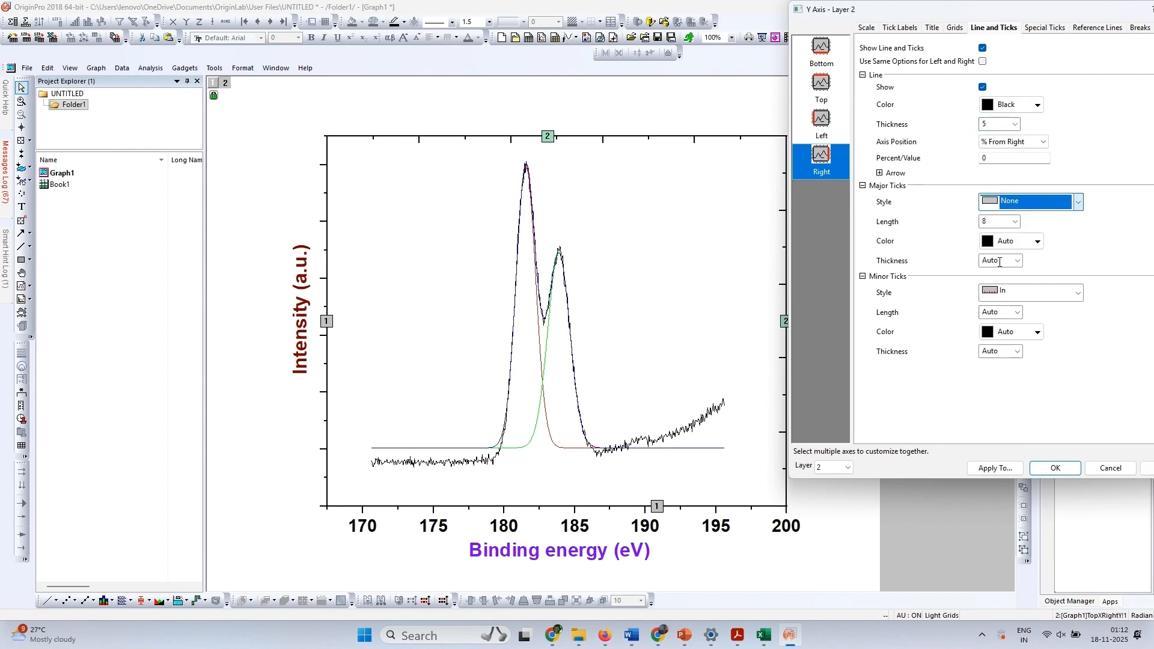
left_click(1009, 297)
left_click(1014, 350)
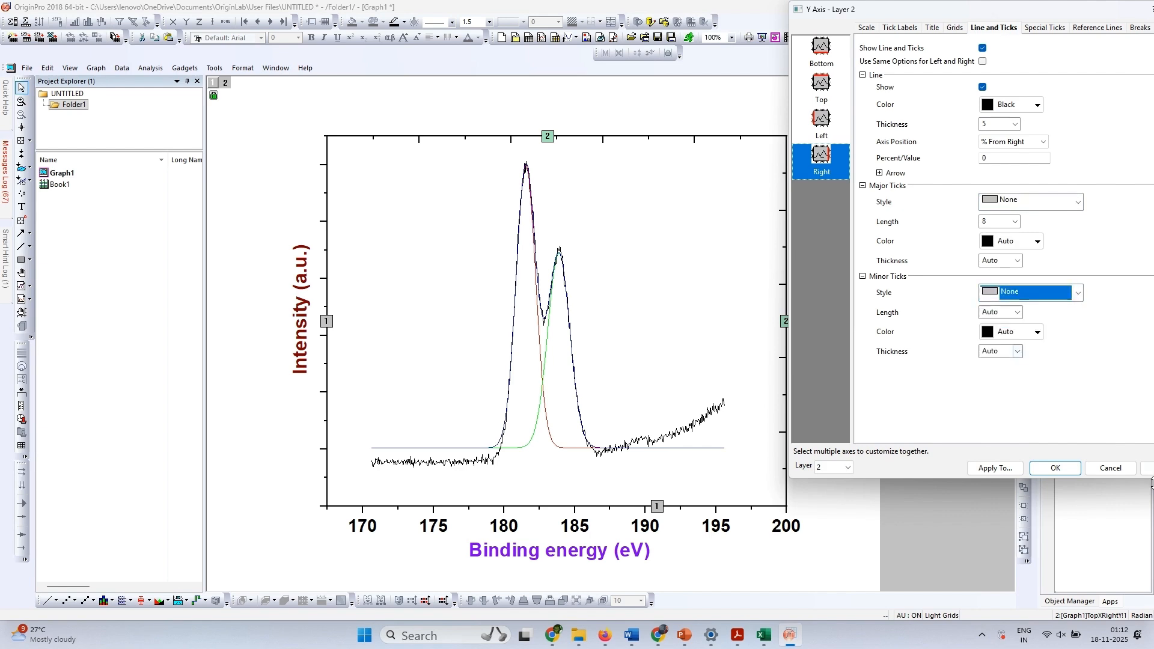
left_click(1145, 473)
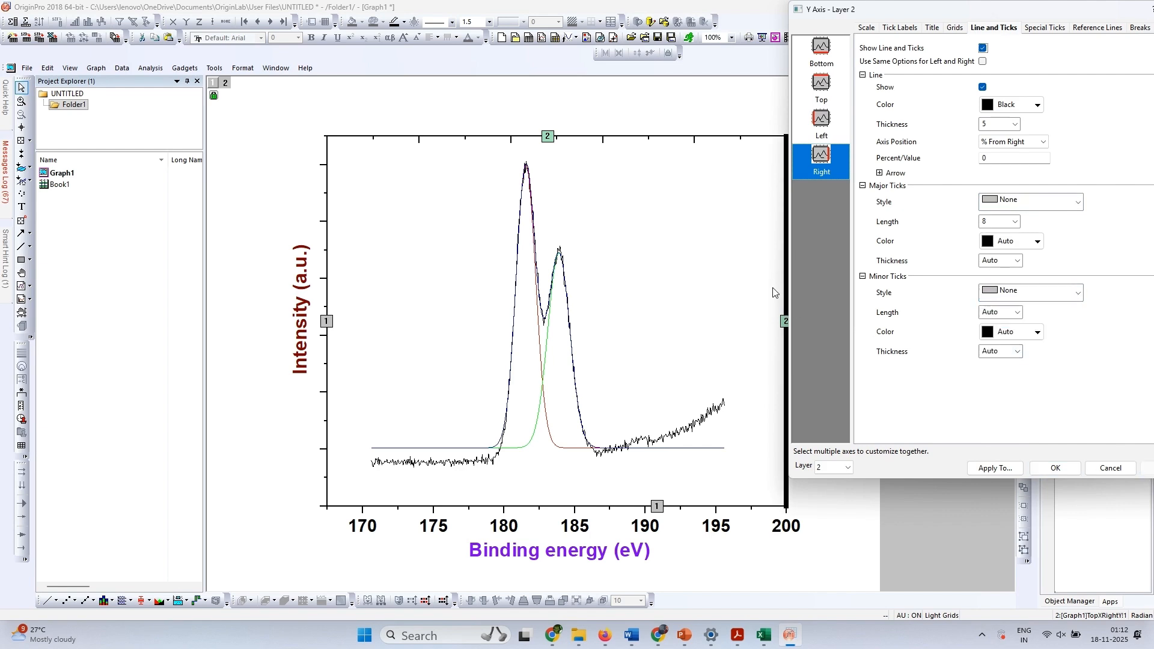
Step: Set the top X axis's line thickness to 5 and its major and minor tick styles to None
left_click(821, 89)
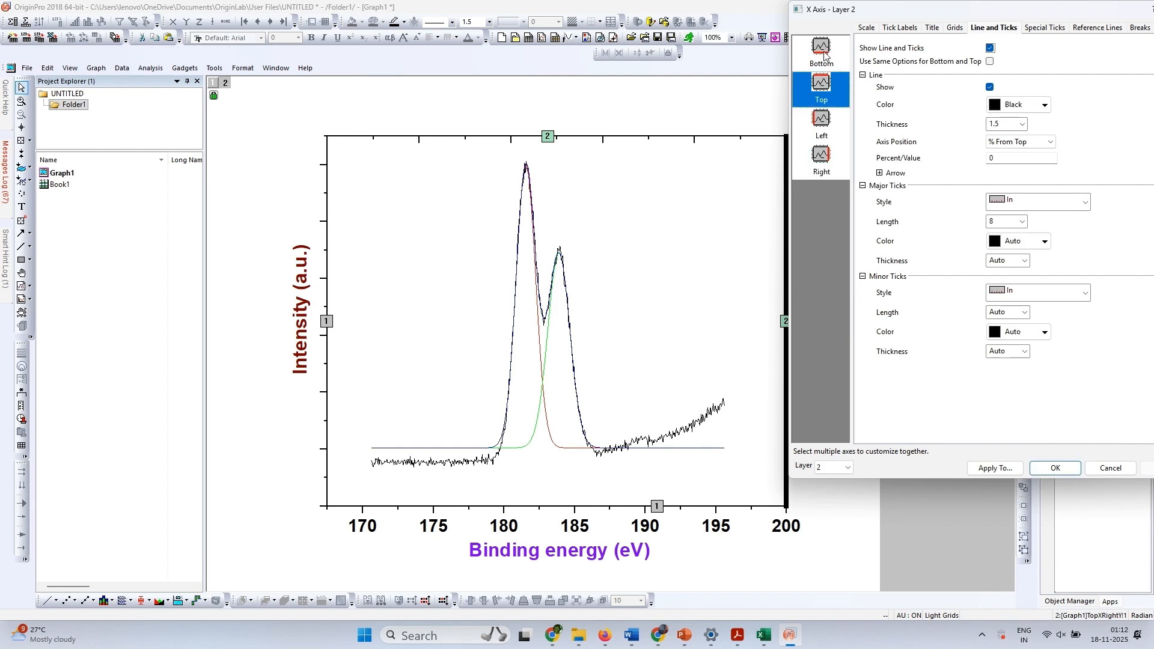
left_click(1021, 125)
left_click(1007, 200)
left_click(1009, 203)
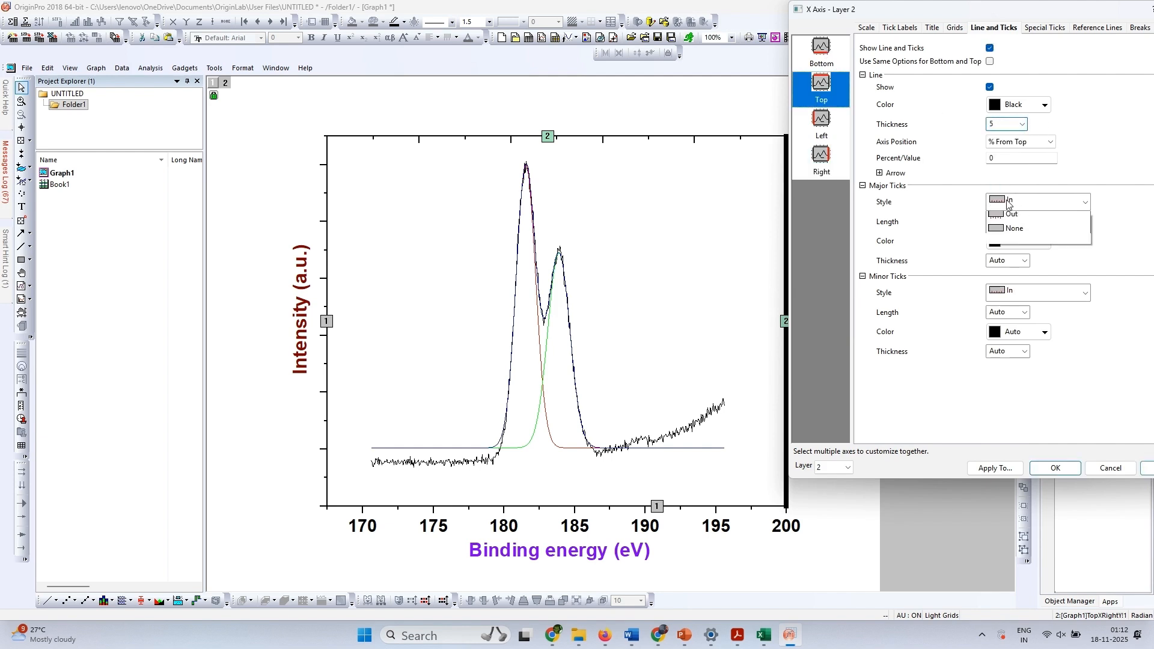
left_click(1014, 261)
left_click(1016, 295)
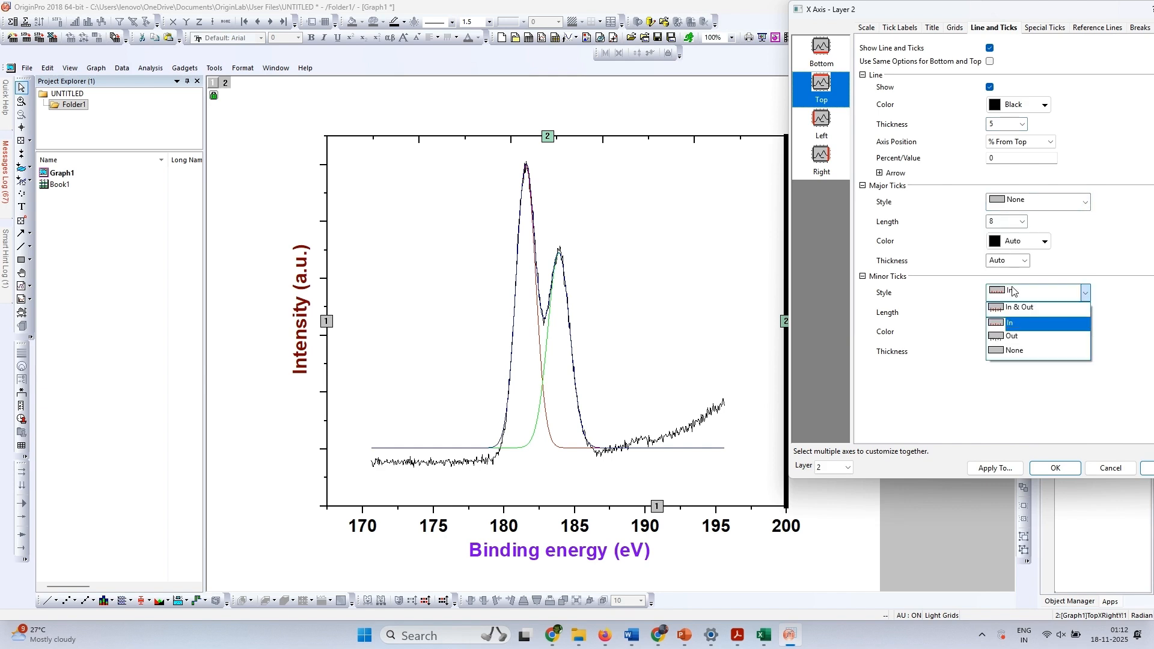
left_click(1016, 352)
left_click_drag(1020, 14, 988, 14)
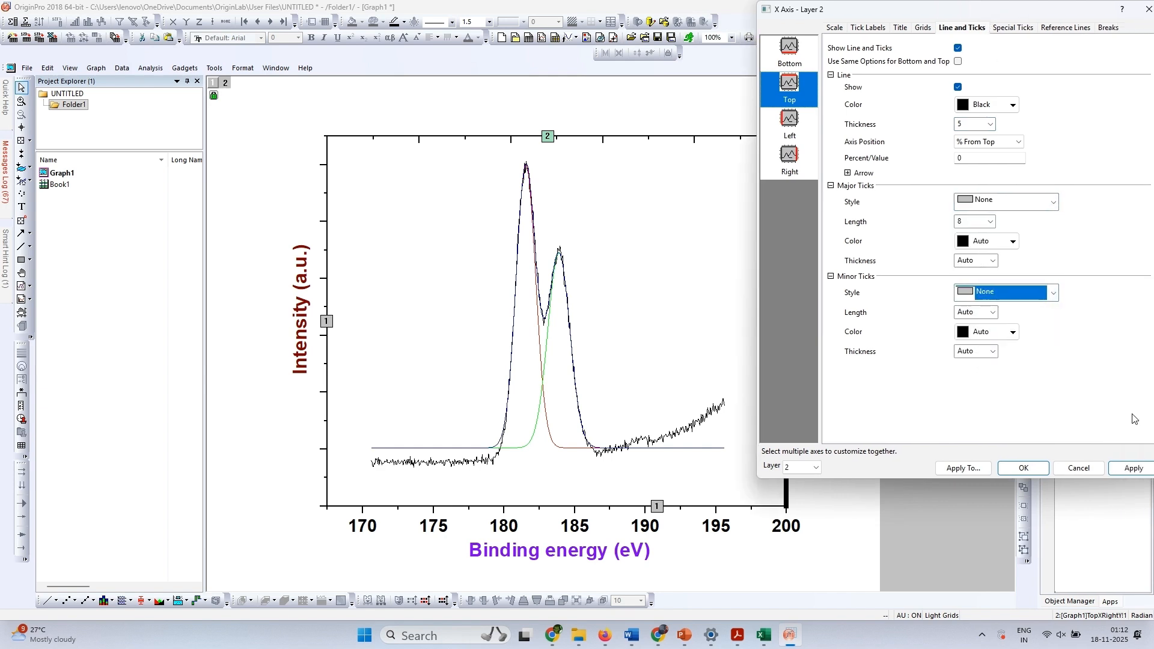
left_click(1134, 468)
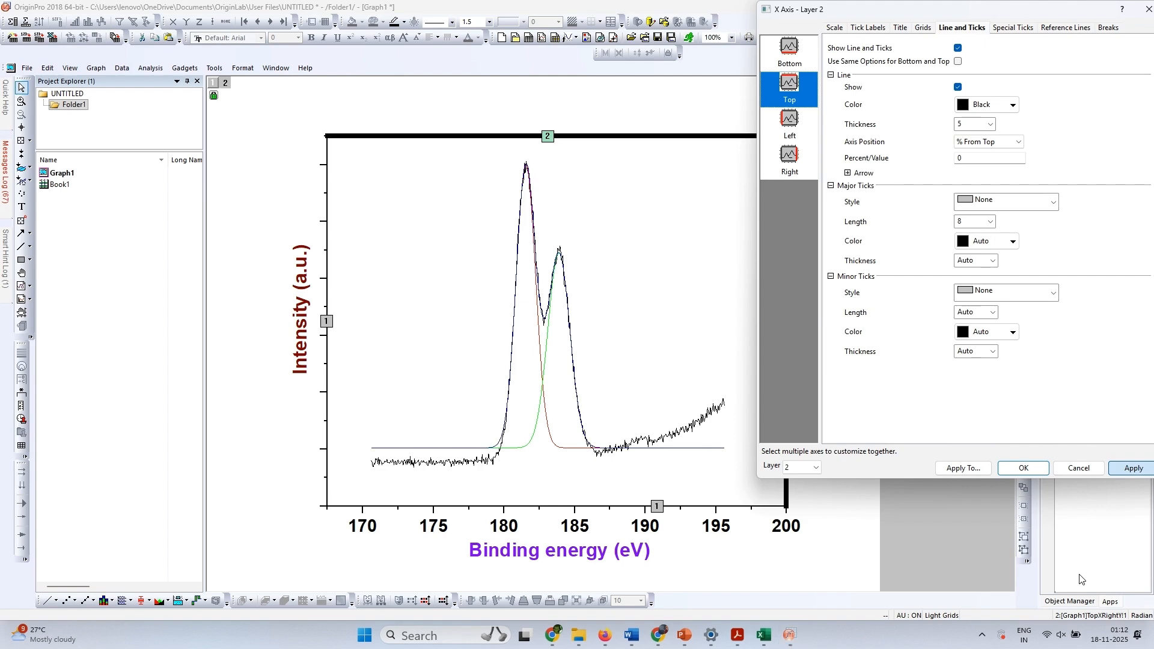
left_click(1024, 469)
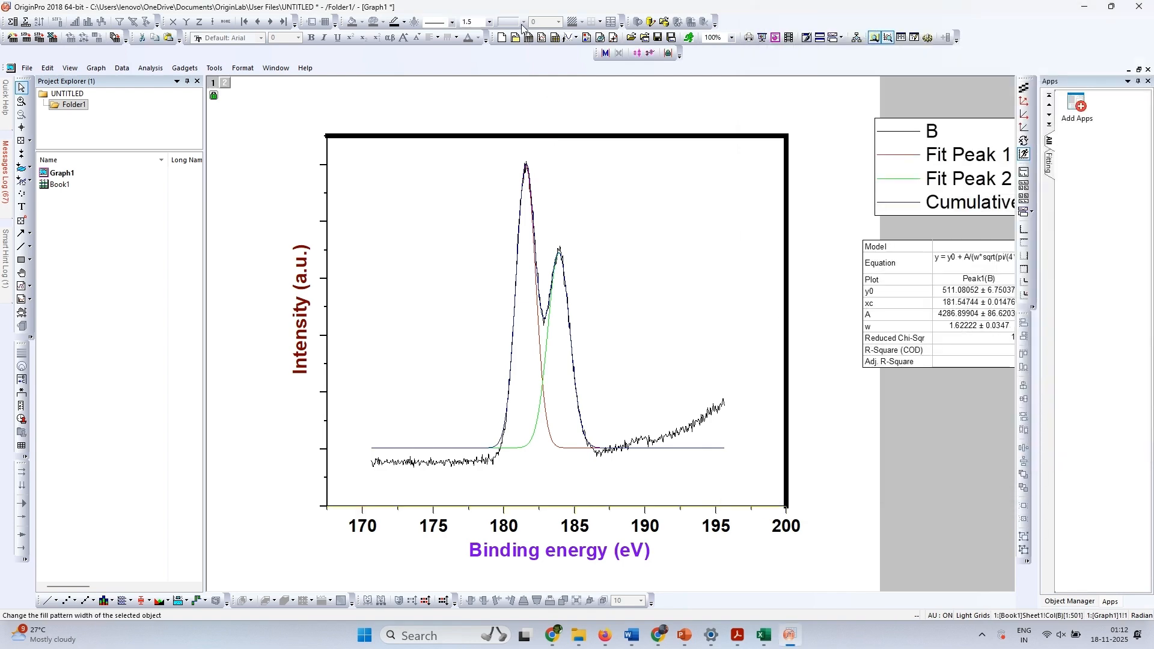
Step: Set the line thickness of the bottom X axis to 5
left_click(490, 22)
left_click(474, 88)
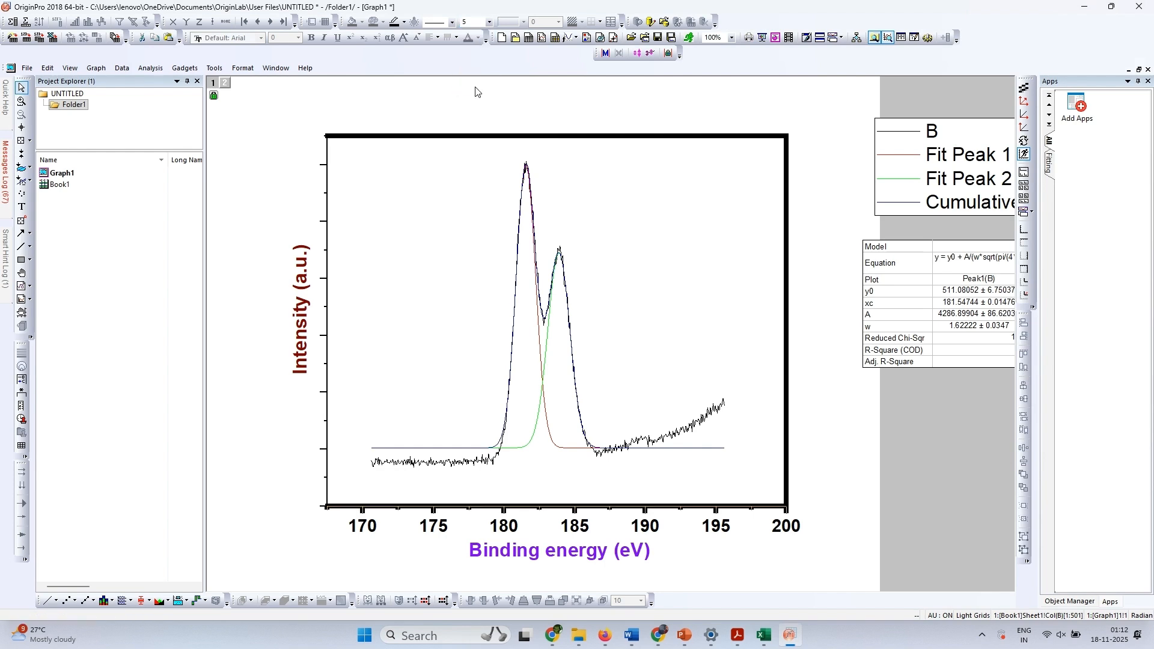
Step: Set the line thickness of the left Y axis to 5 in its line and tick settings
left_click(326, 183)
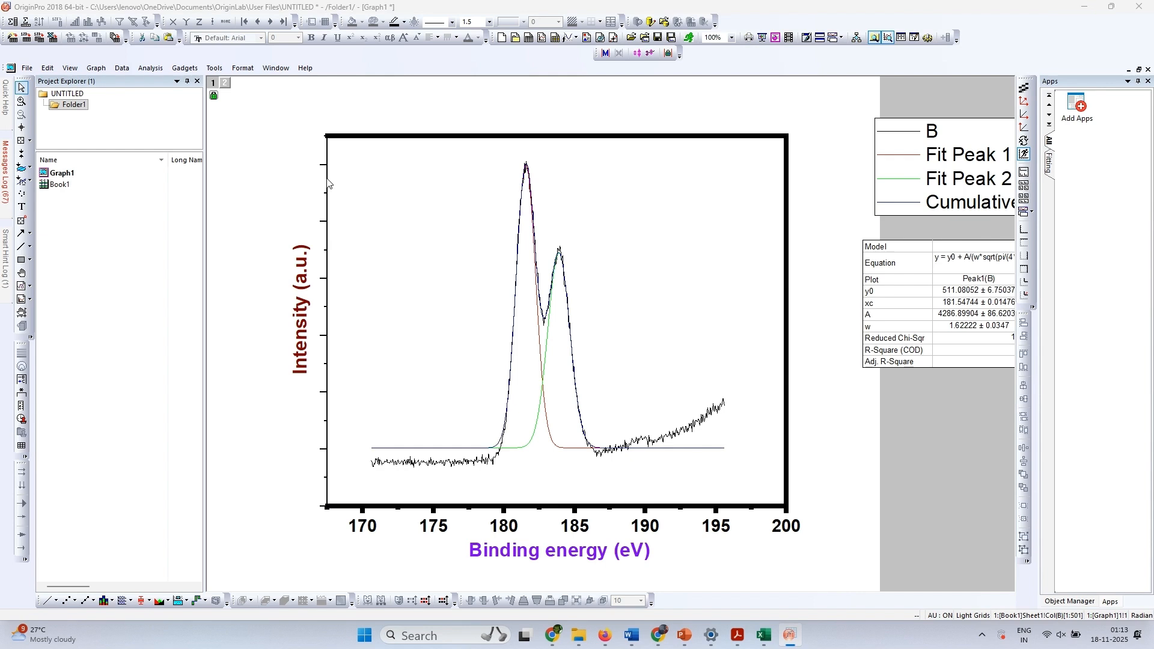
double_click(327, 183)
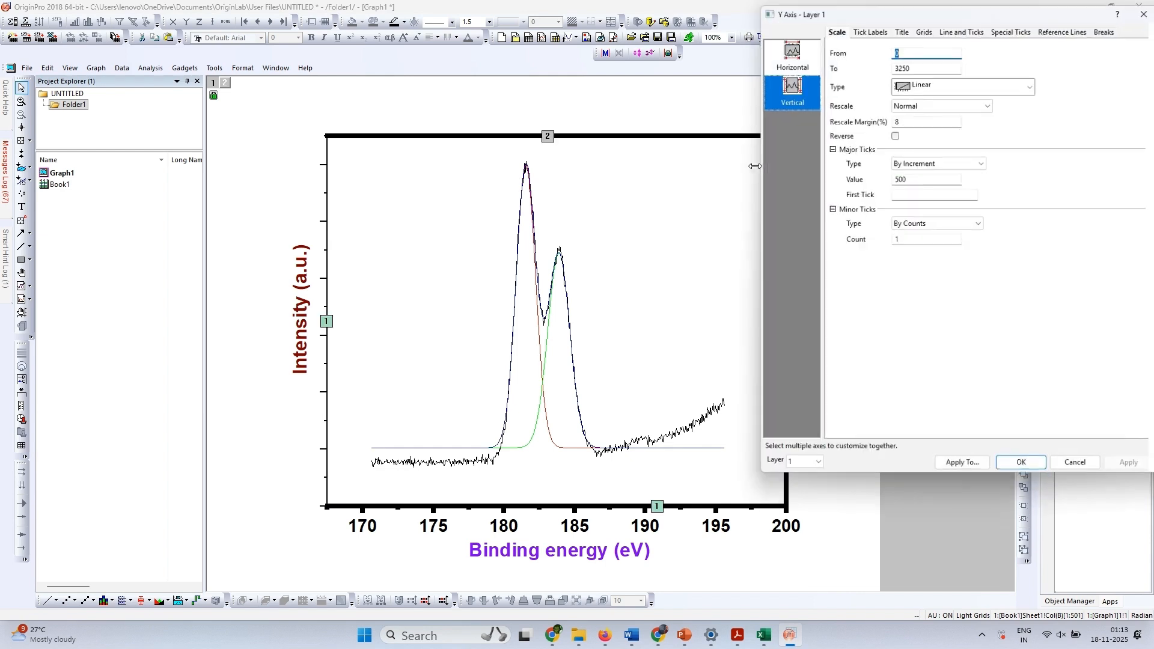
left_click(963, 28)
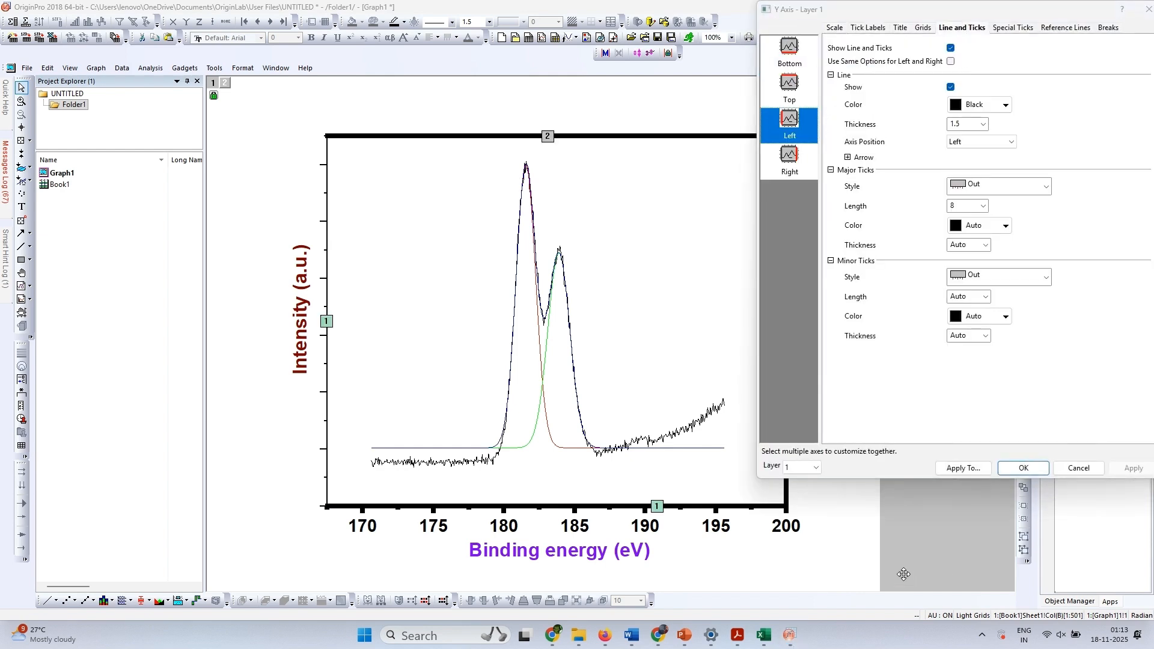
left_click(983, 125)
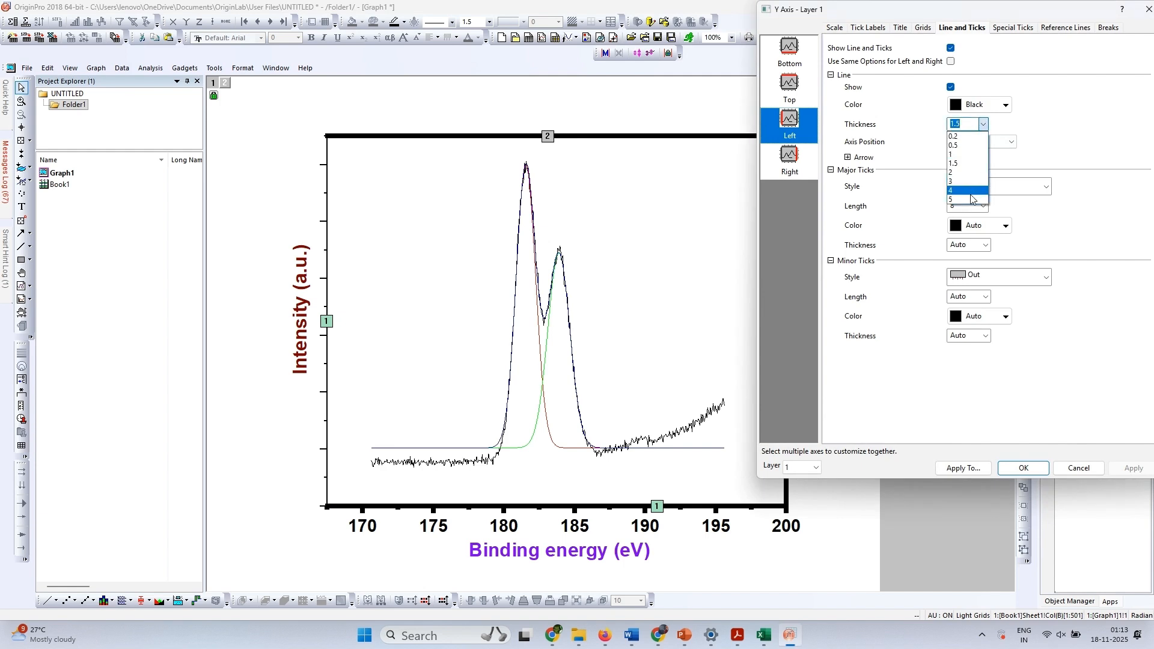
left_click(972, 199)
Step: Set the left Y axis's major and minor tick styles to None and apply the axis settings
left_click(976, 187)
left_click(979, 249)
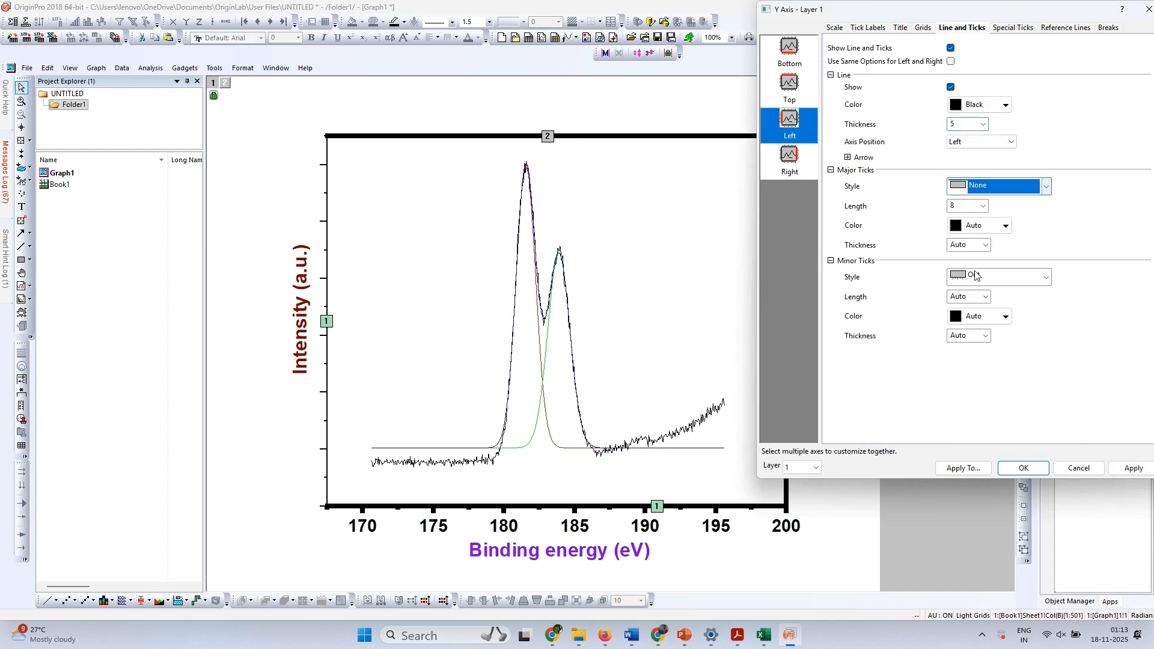
left_click(976, 276)
left_click(984, 346)
left_click(1130, 468)
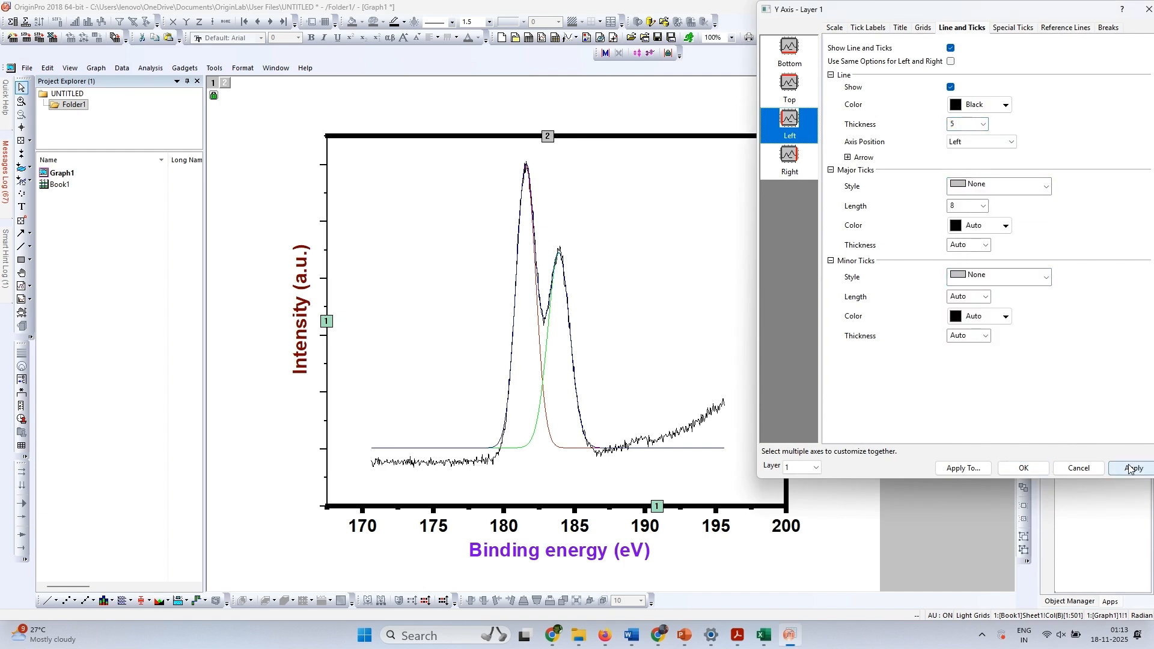
left_click(1033, 468)
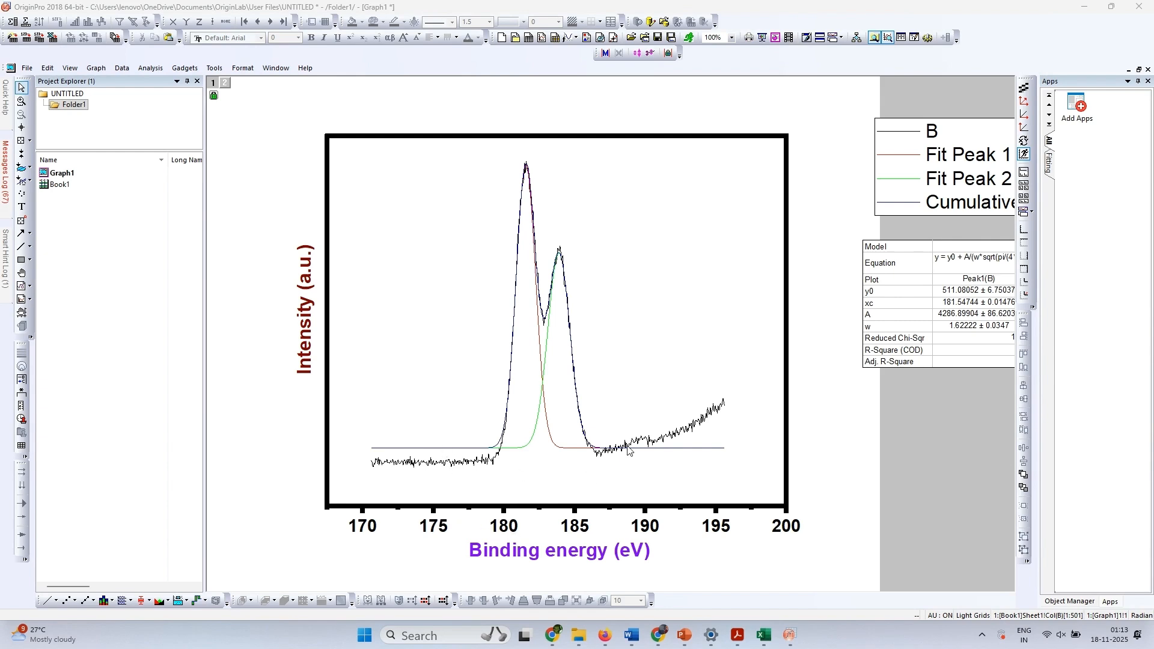
Step: Switch the fitted curves' group edit mode to Independent in the plot details
left_click(535, 434)
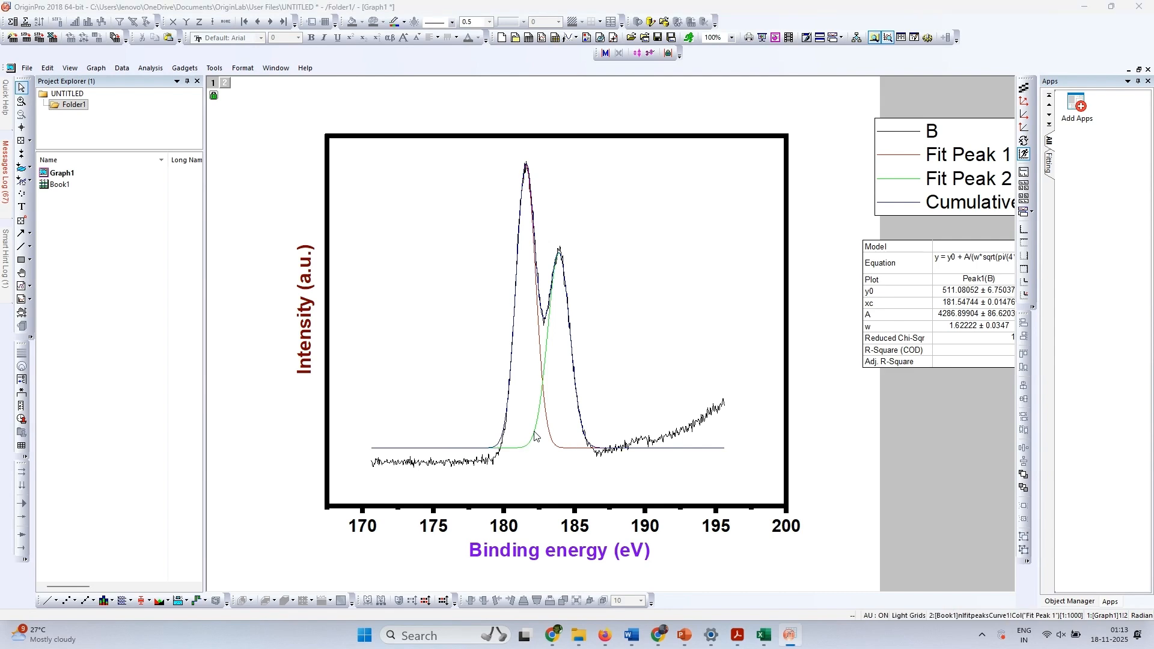
double_click(534, 434)
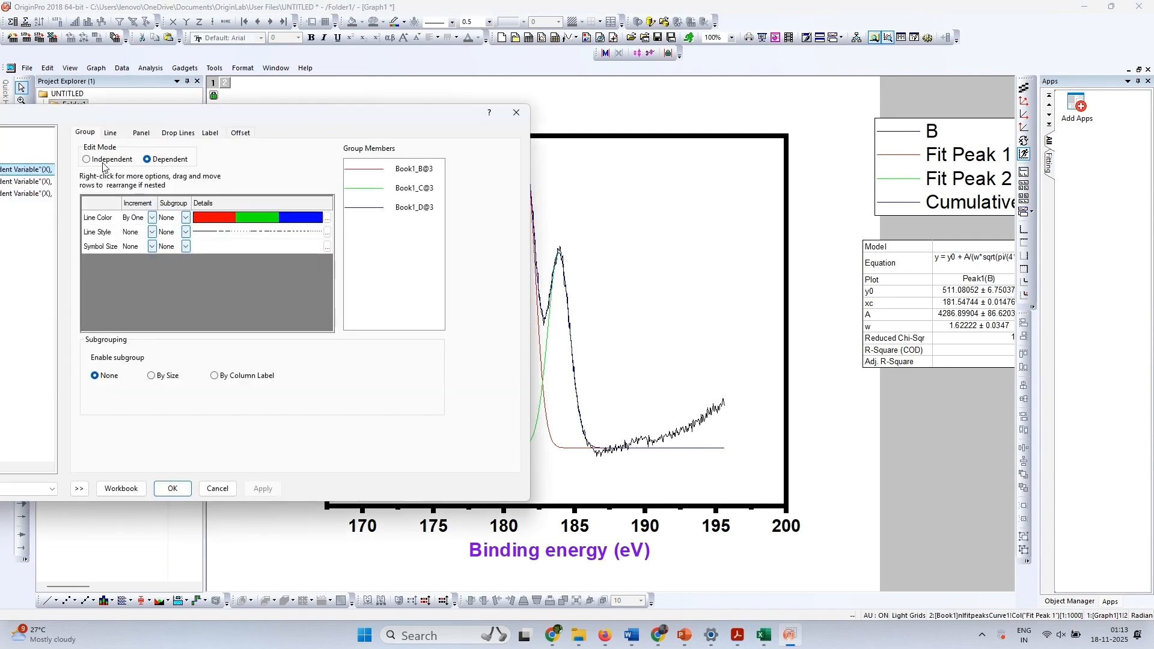
left_click(104, 164)
left_click(183, 487)
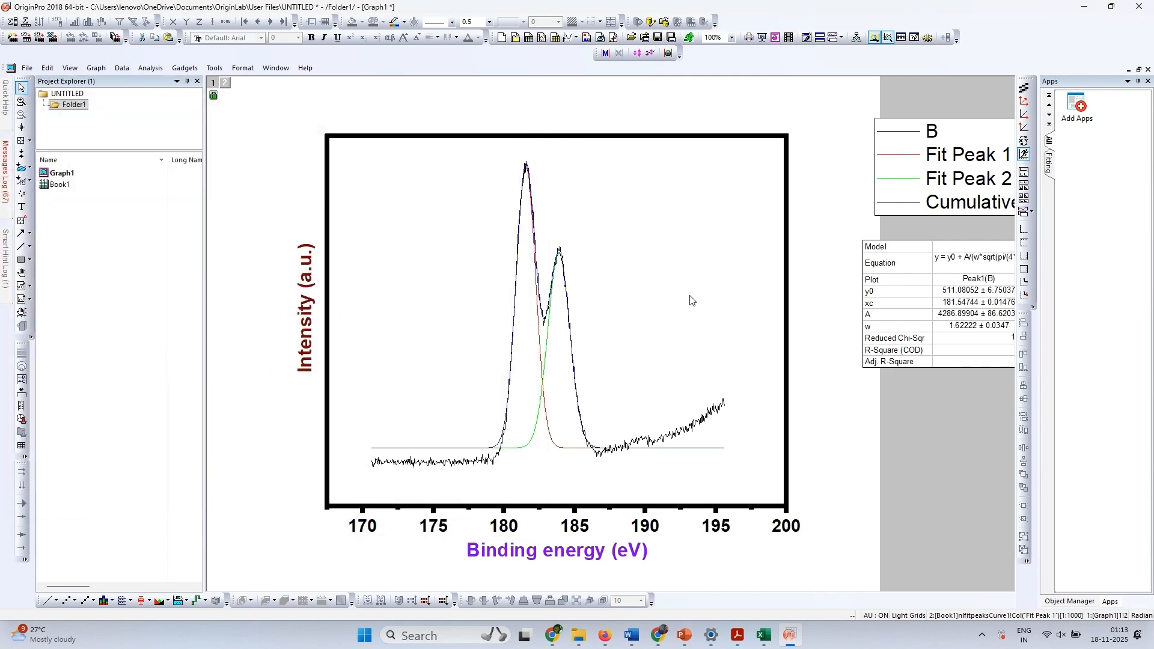
Step: Fill the area under the Fit Peak 1 curve using the Inclusive broken by missing values option, and apply it
double_click(913, 161)
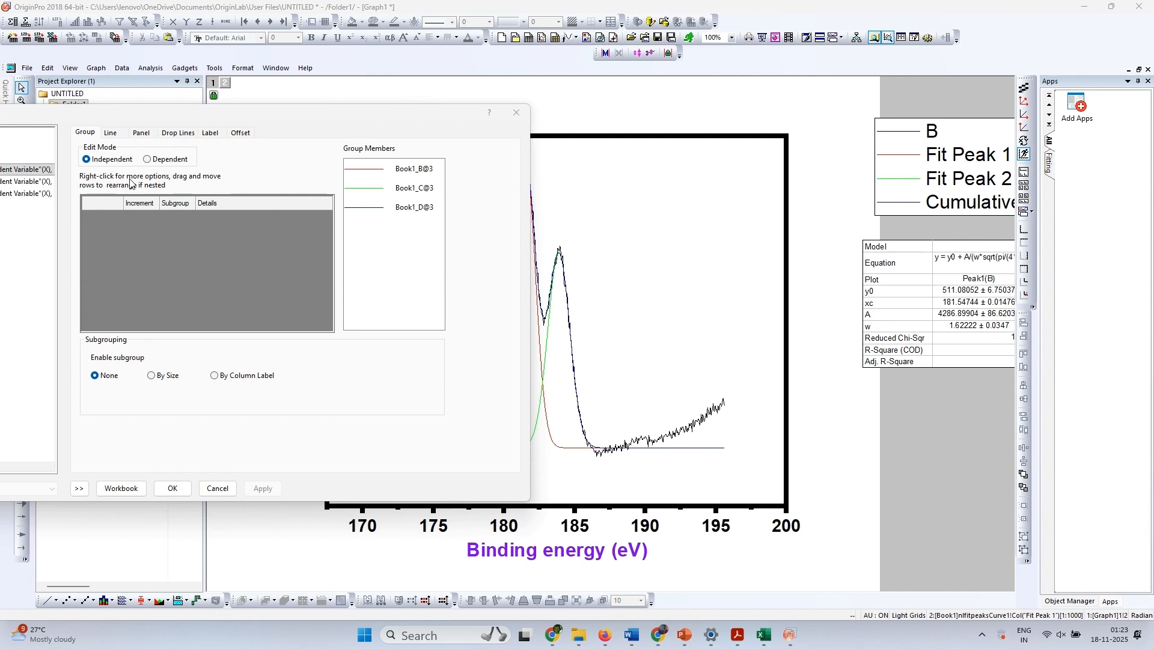
left_click(173, 489)
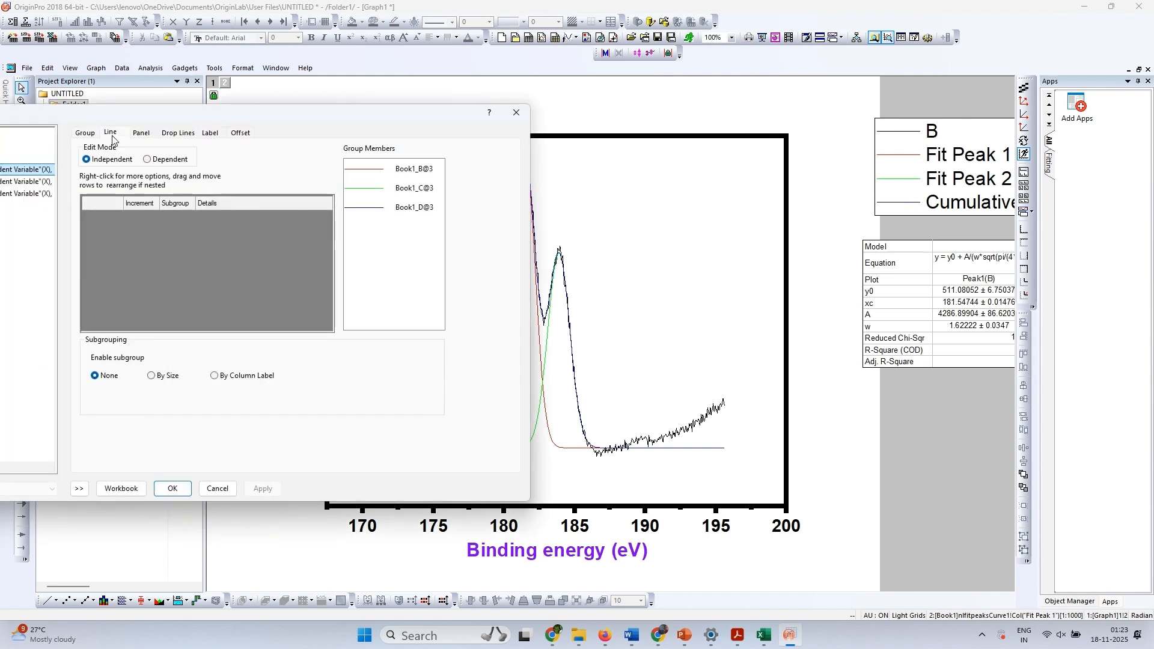
left_click(111, 133)
left_click(113, 276)
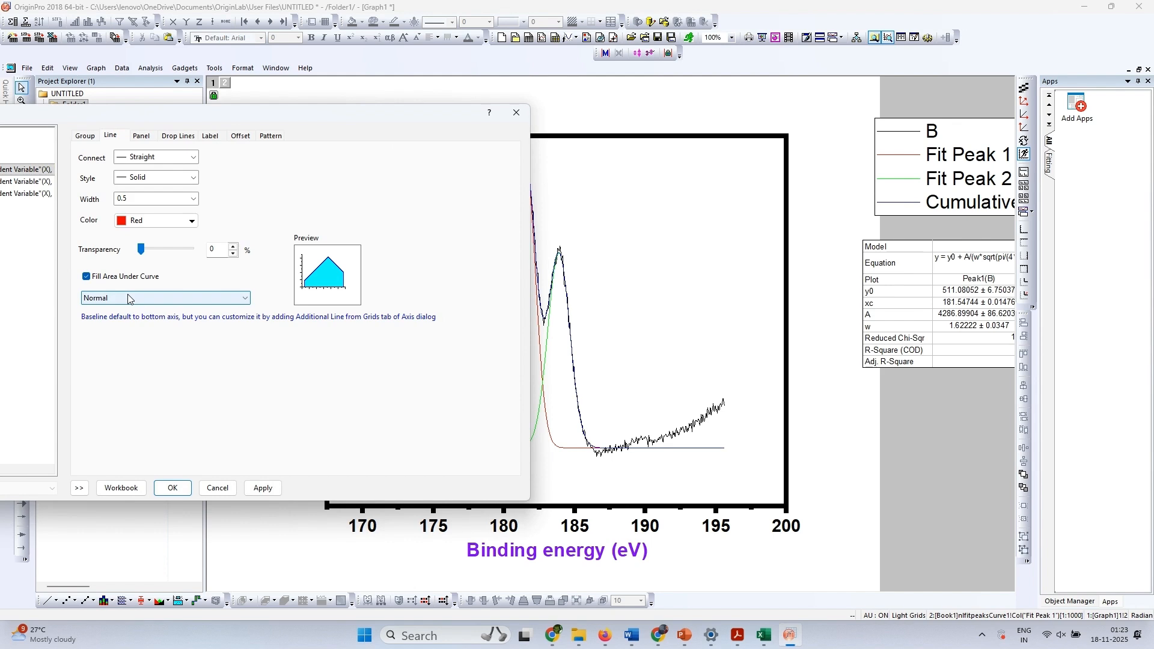
left_click(128, 299)
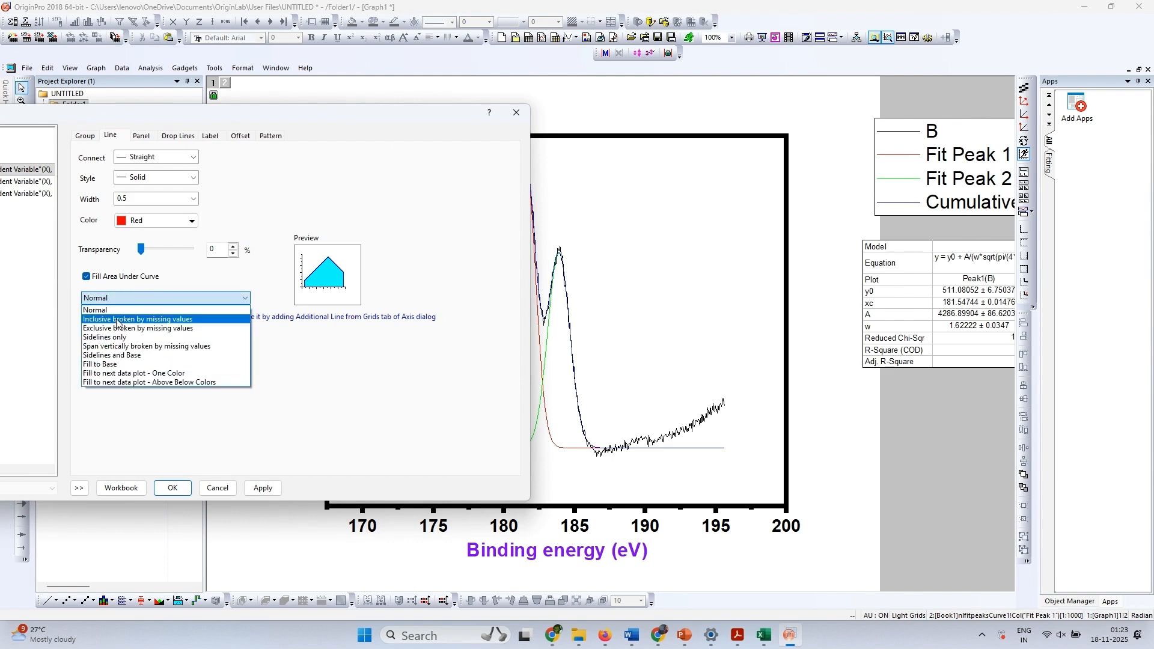
left_click(118, 320)
left_click(261, 488)
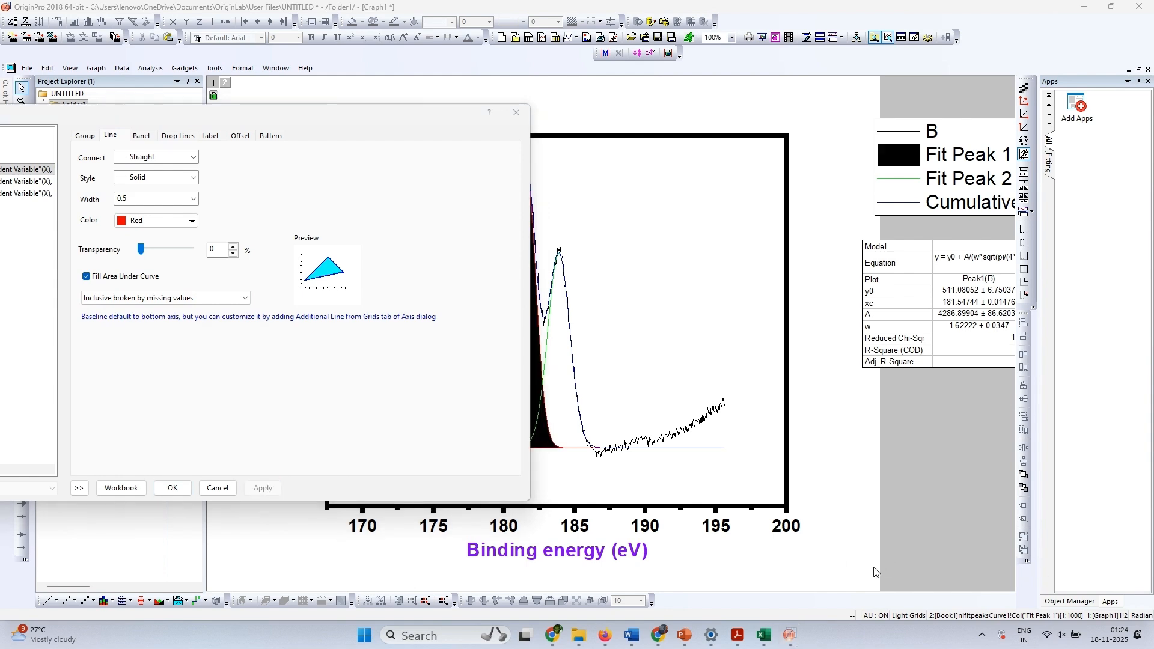
Step: Set Fit Peak 1's gradient fill to Two Colors with magenta as the second color
left_click(261, 132)
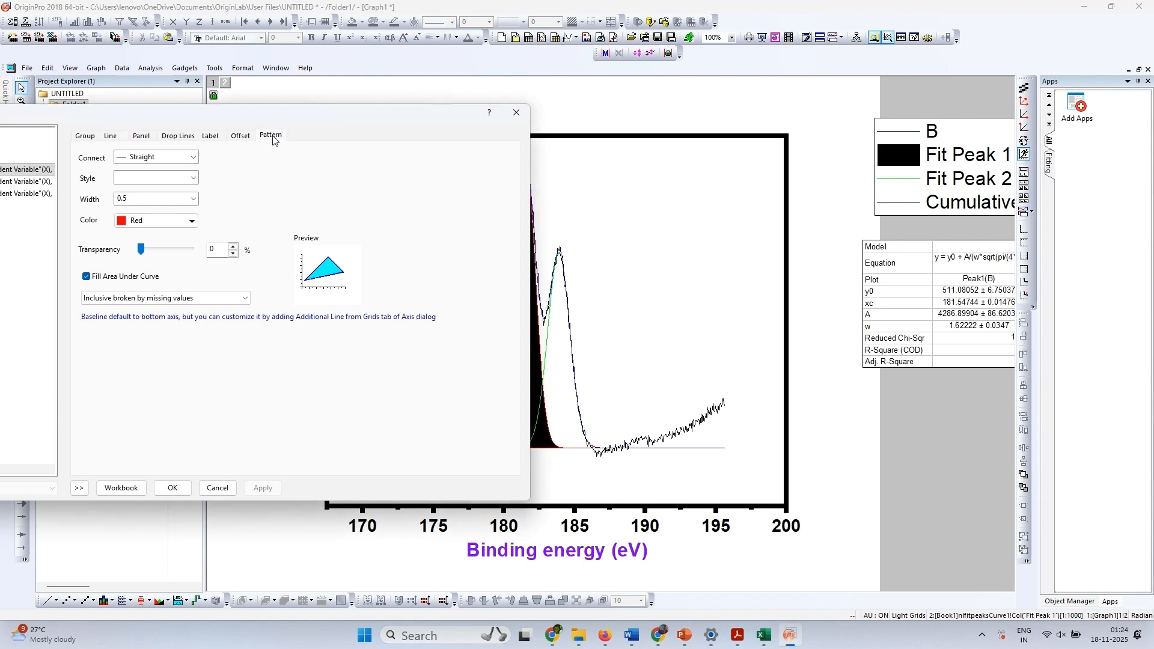
left_click(324, 310)
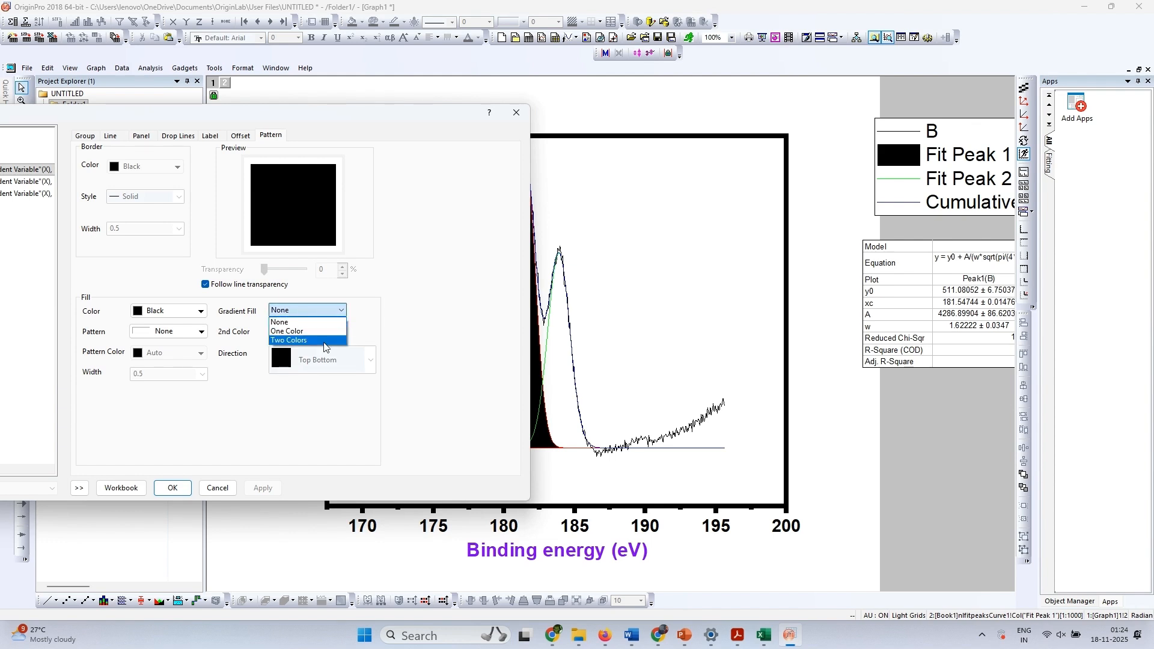
left_click(321, 341)
left_click(319, 332)
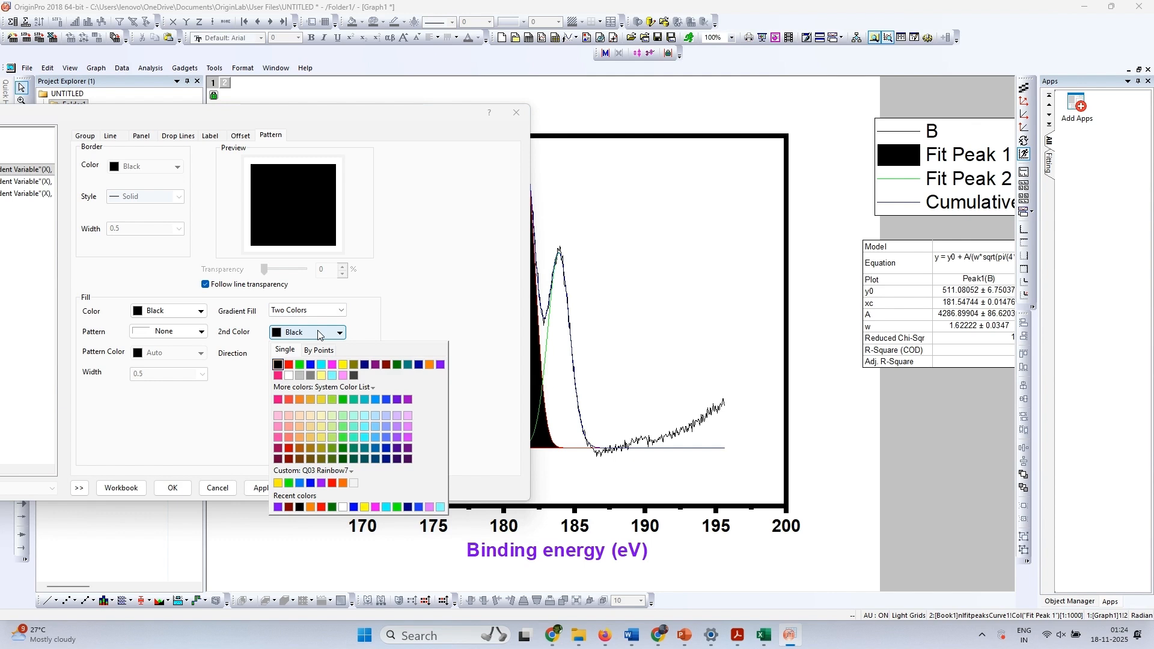
left_click(1089, 568)
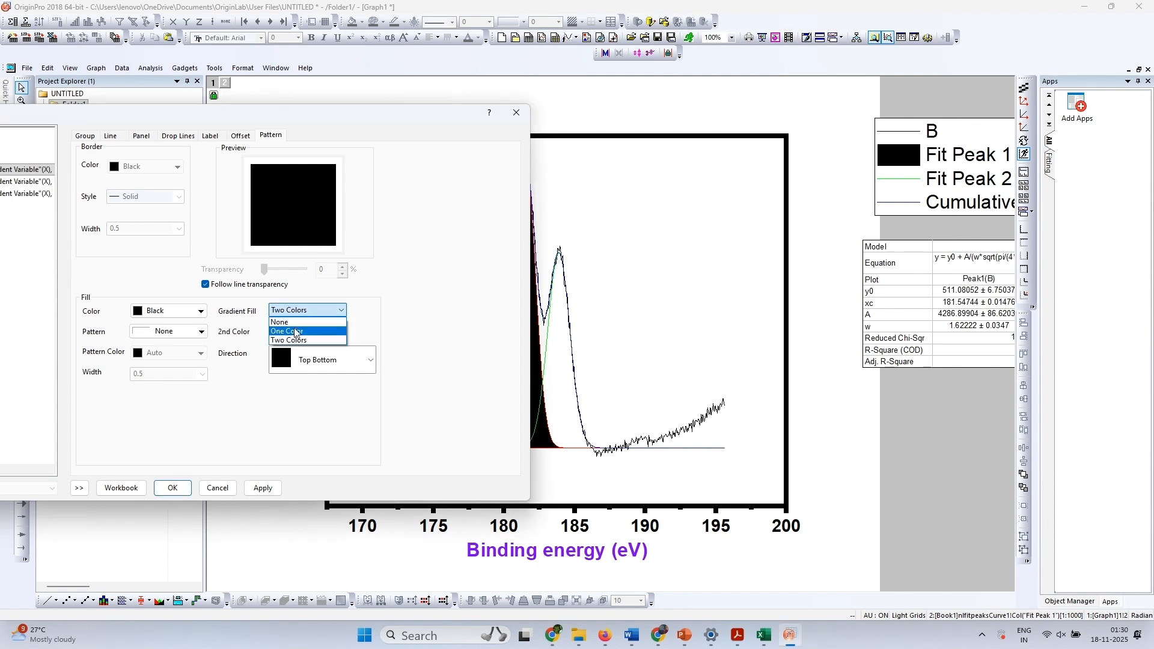
left_click(297, 341)
left_click(296, 338)
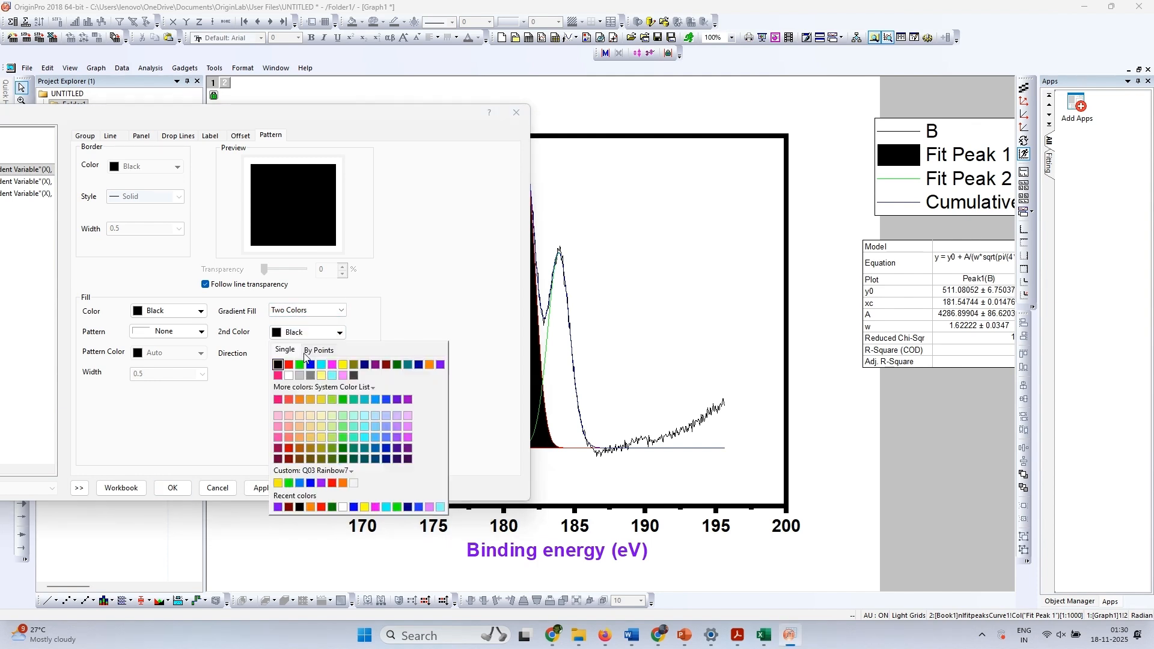
left_click(329, 366)
Step: Set Fit Peak 1's first fill color to white and its gradient direction to Vertical Center Out, and apply the pattern
left_click(180, 312)
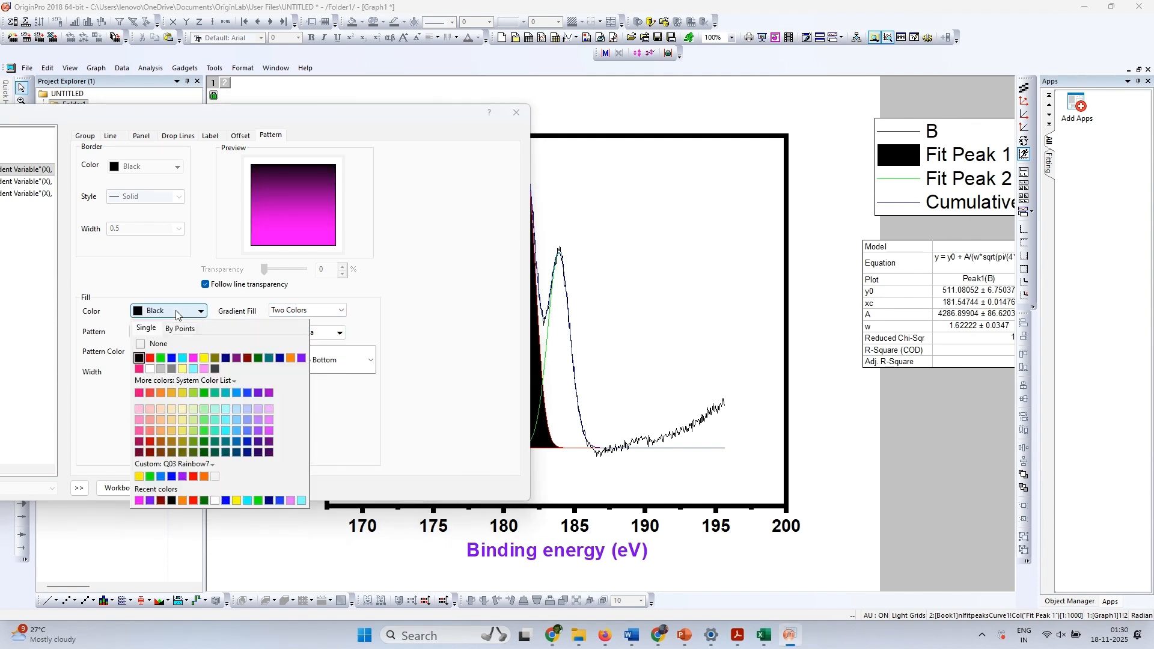
left_click(150, 369)
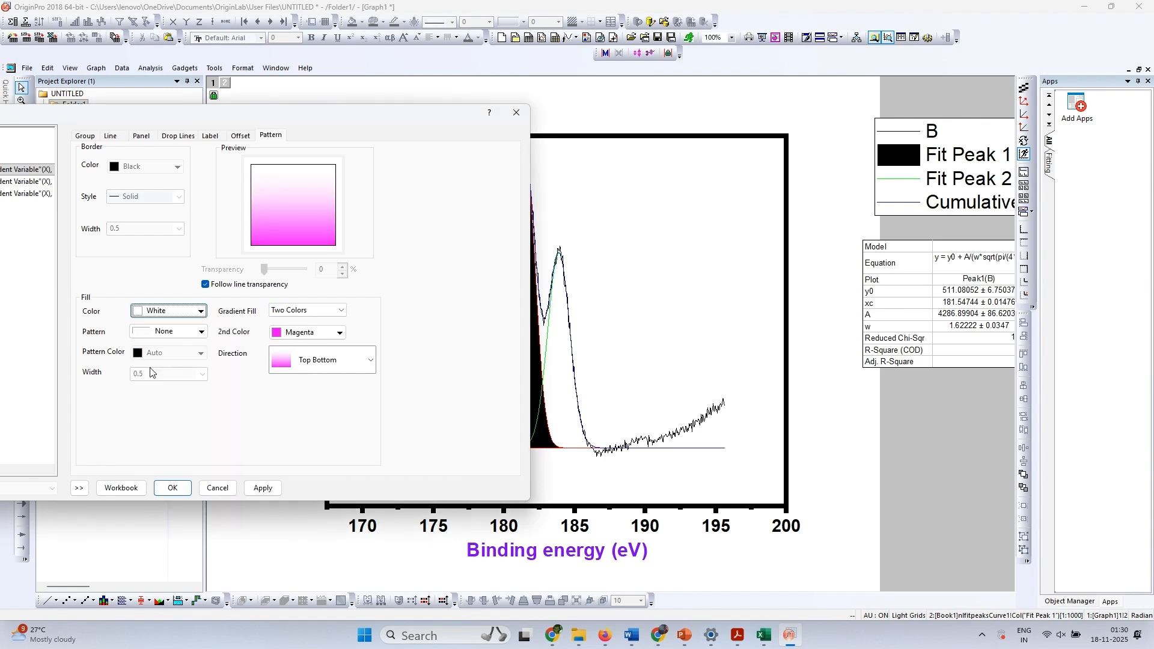
left_click(330, 362)
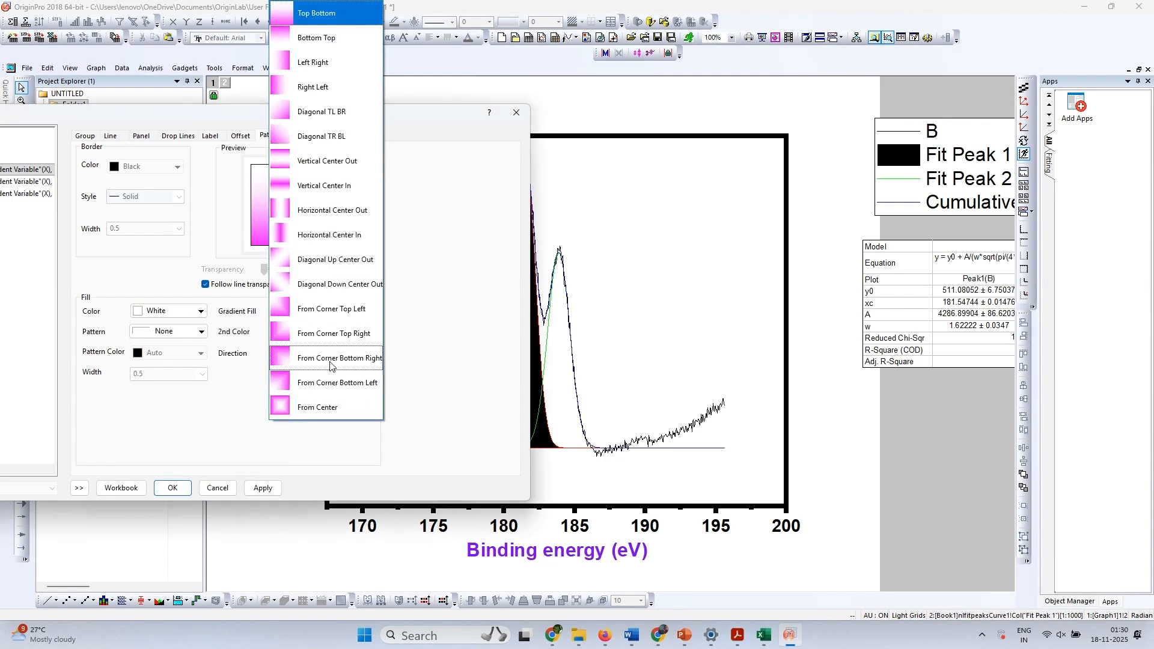
left_click(336, 162)
left_click(259, 489)
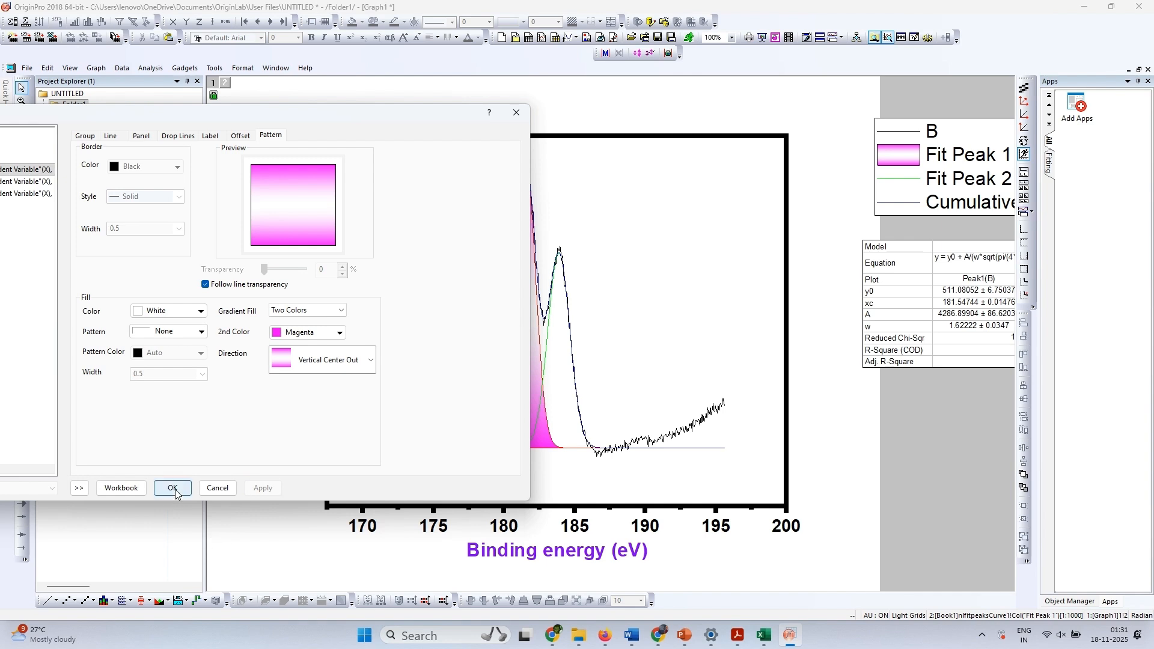
Step: Set Fit Peak 1's line color to black and its width to 3, and apply the changes
left_click(110, 136)
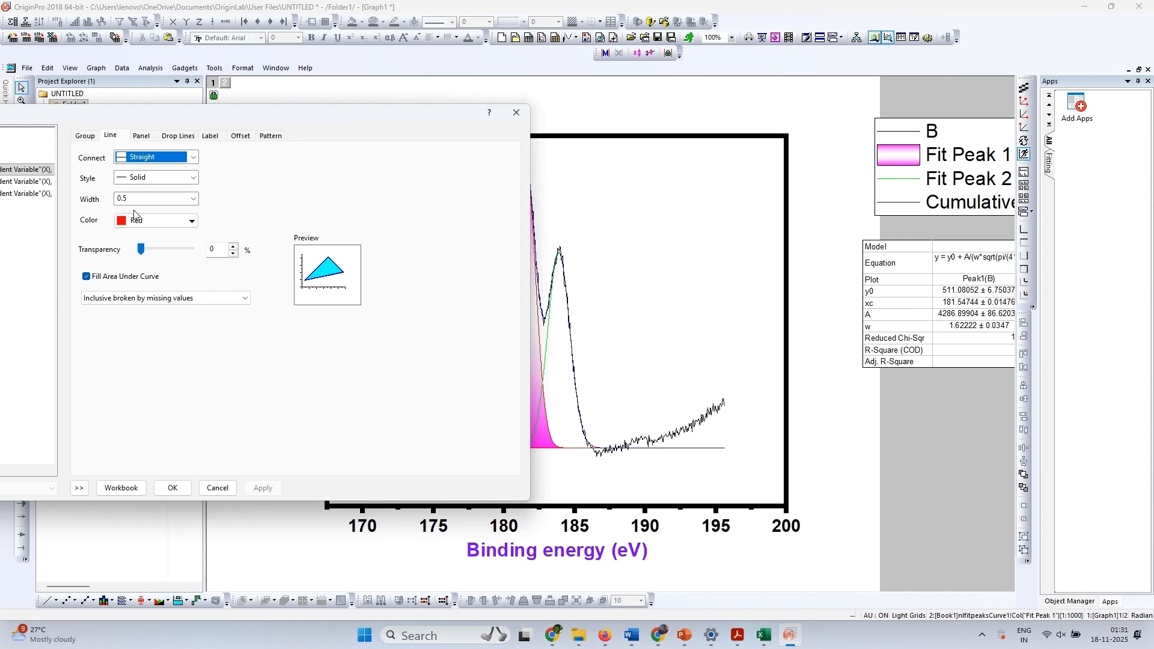
left_click(146, 221)
left_click(125, 253)
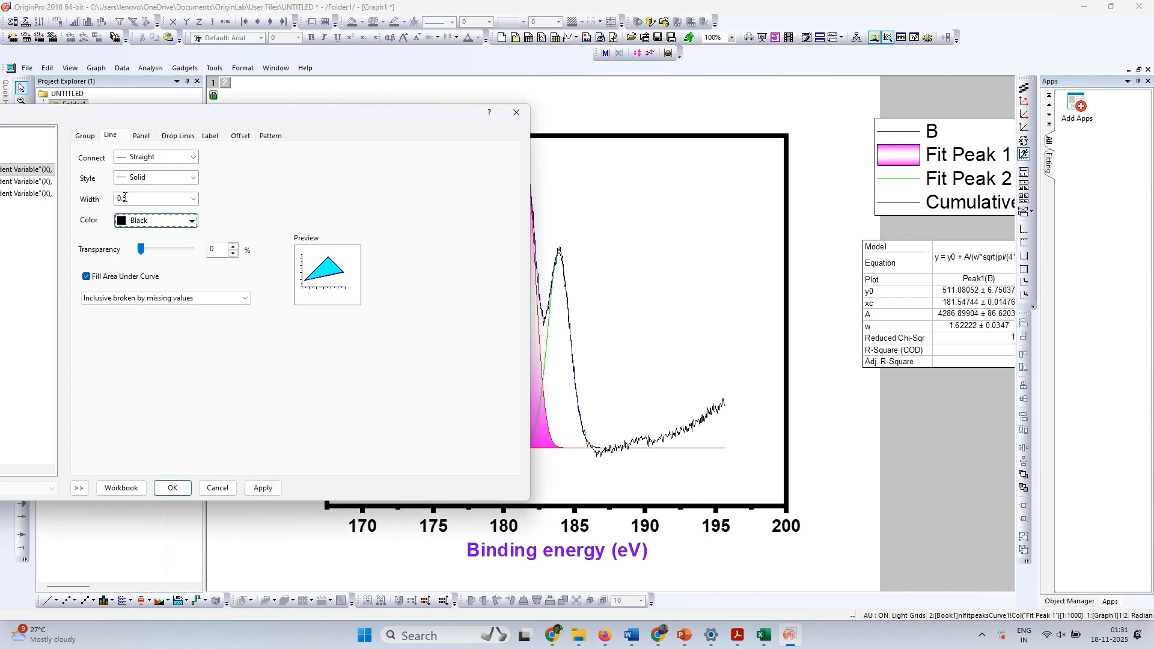
double_click(125, 197)
left_click(190, 201)
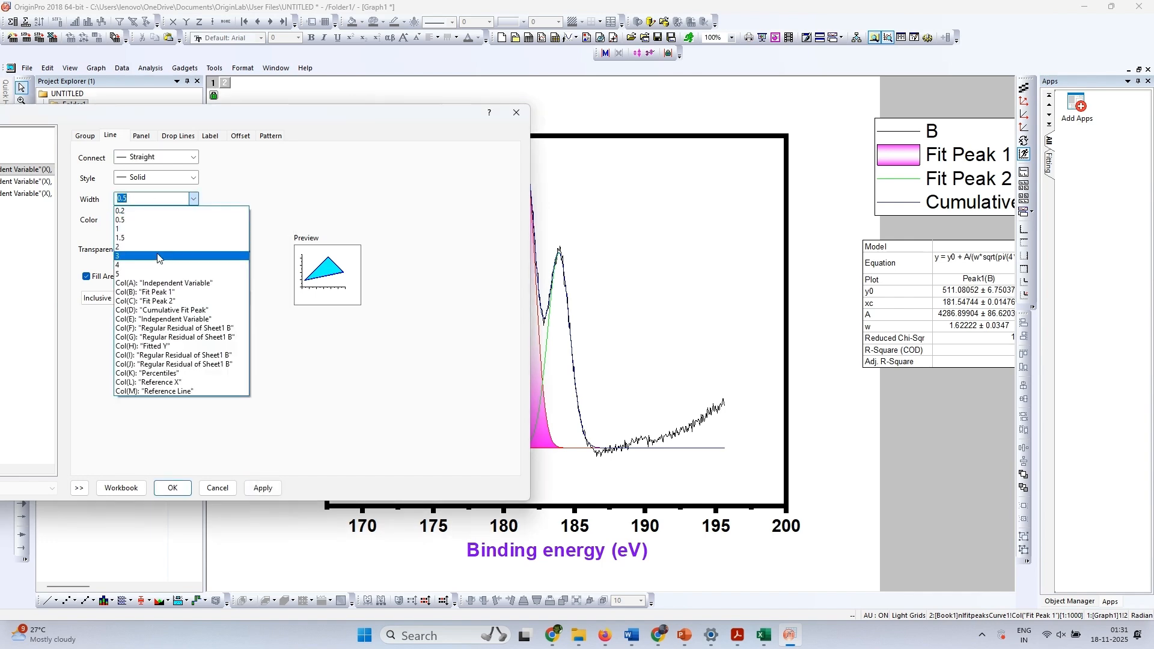
left_click(159, 252)
left_click(264, 488)
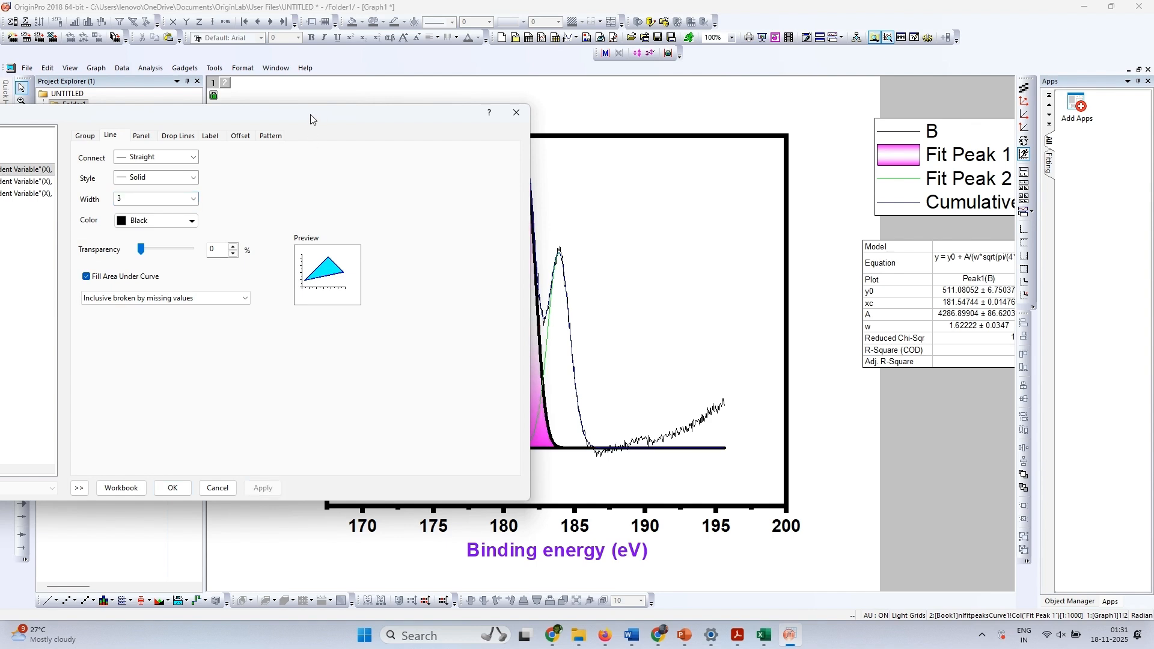
left_click_drag(310, 114, 355, 125)
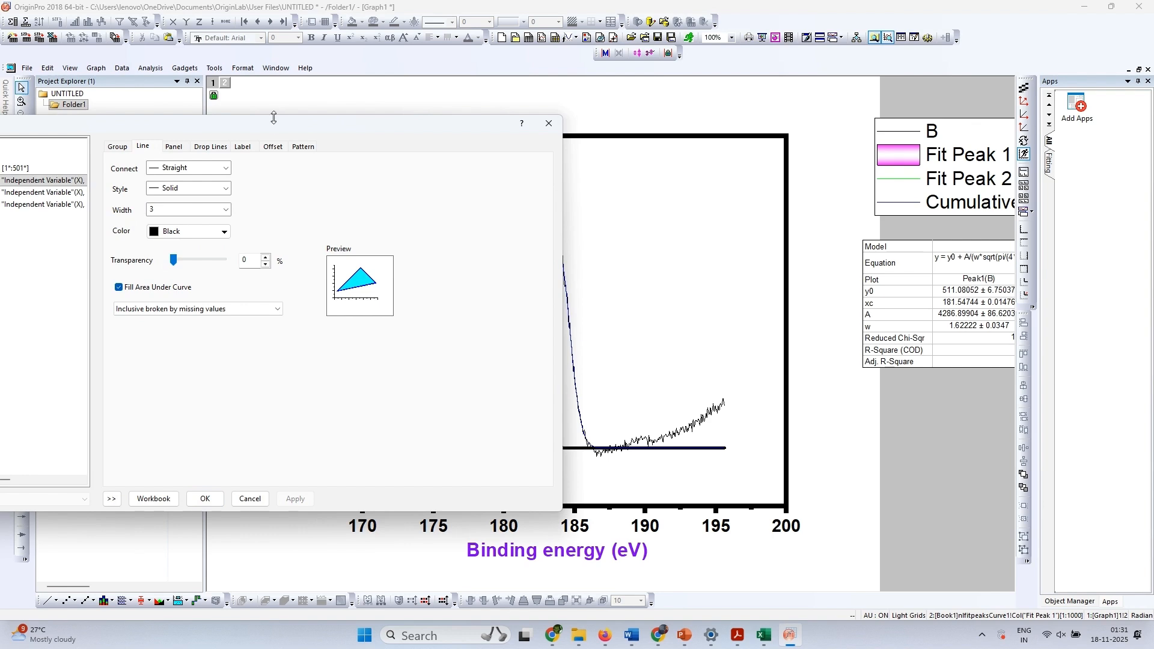
left_click_drag(274, 117, 210, 106)
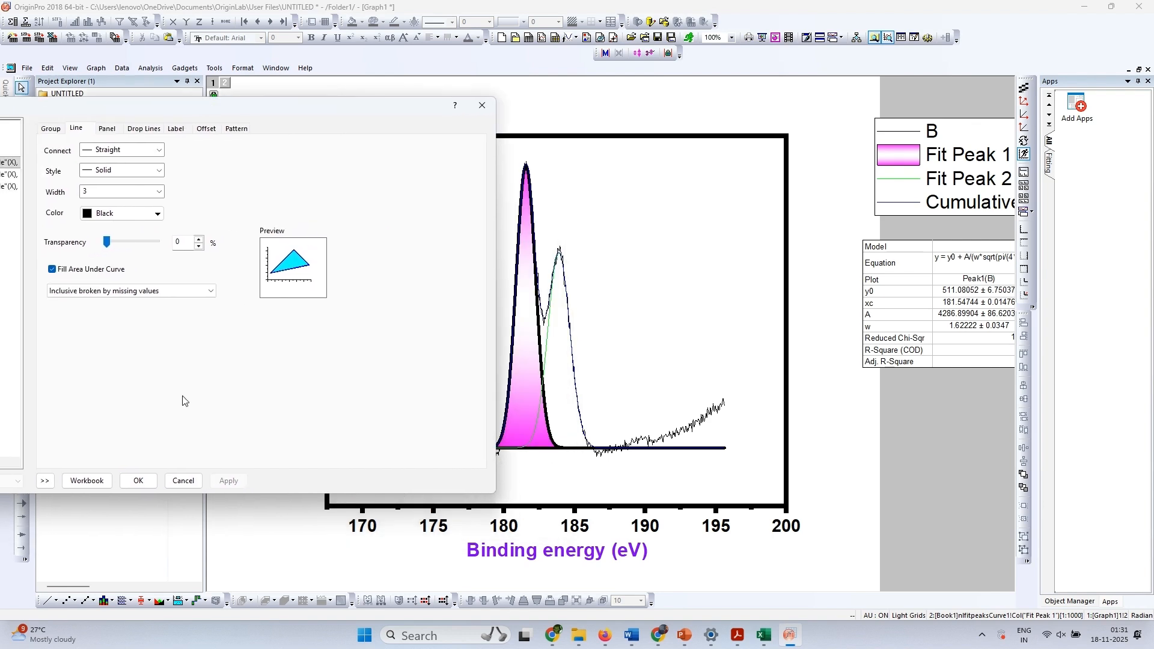
left_click(138, 481)
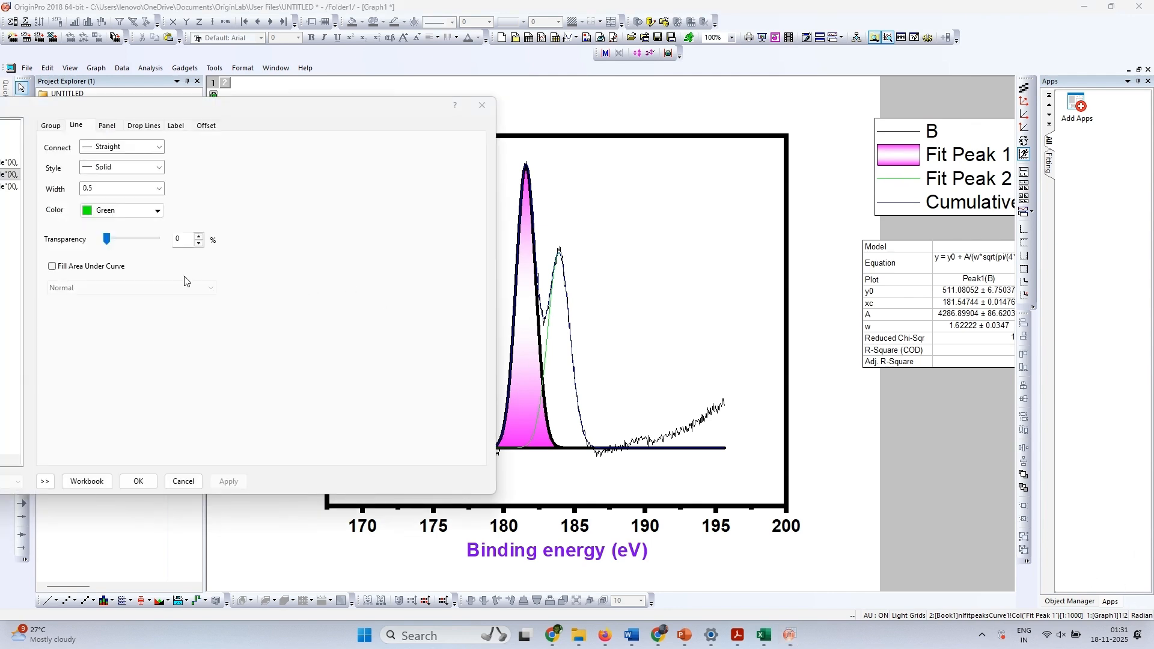
Step: Enable the fill under the Fit Peak 2 curve with the Inclusive broken by missing values option
left_click(99, 269)
left_click(120, 291)
left_click(120, 313)
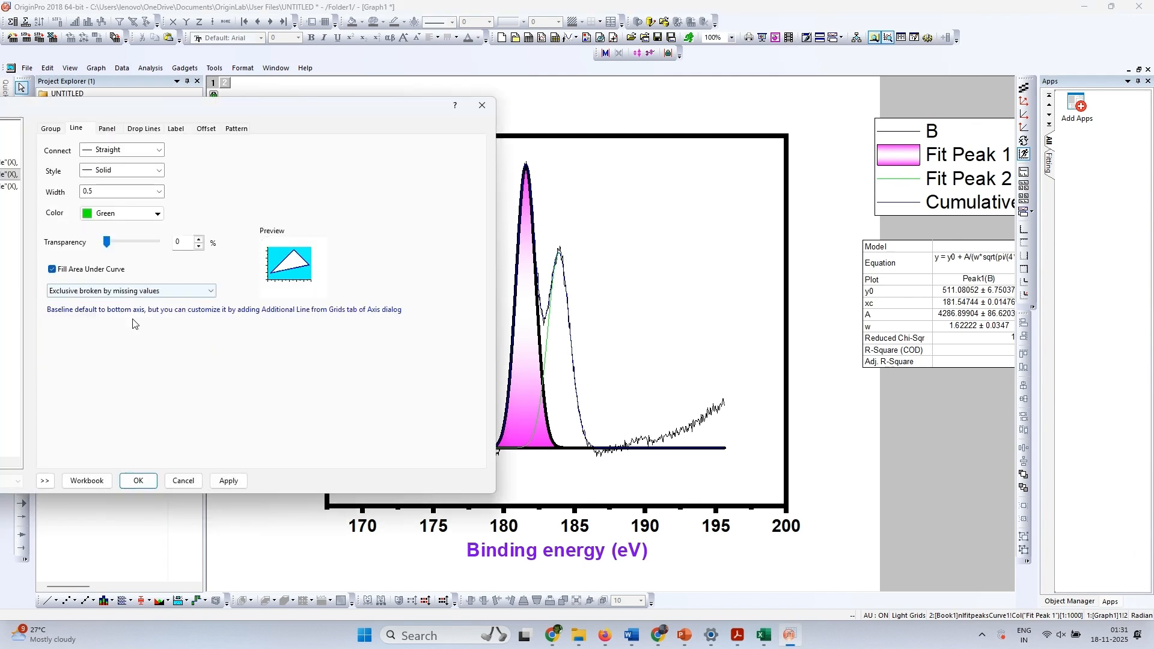
left_click(123, 294)
left_click(132, 316)
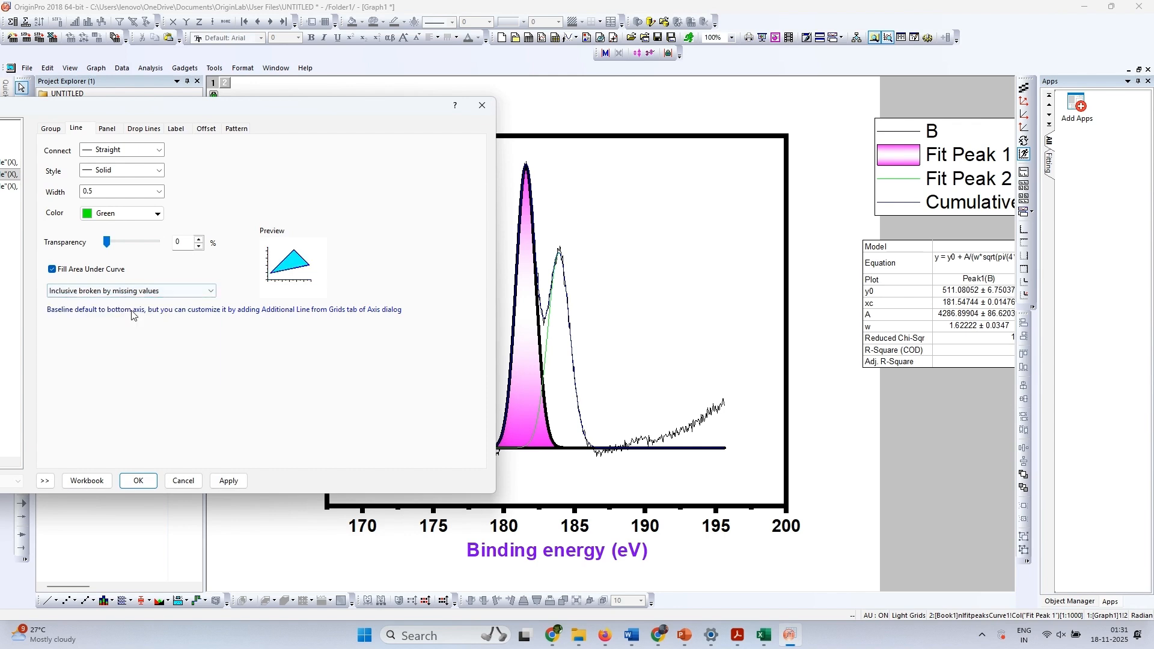
Step: Set Fit Peak 2's gradient fill to Two Colors with orange as the second color
left_click(239, 129)
left_click(265, 304)
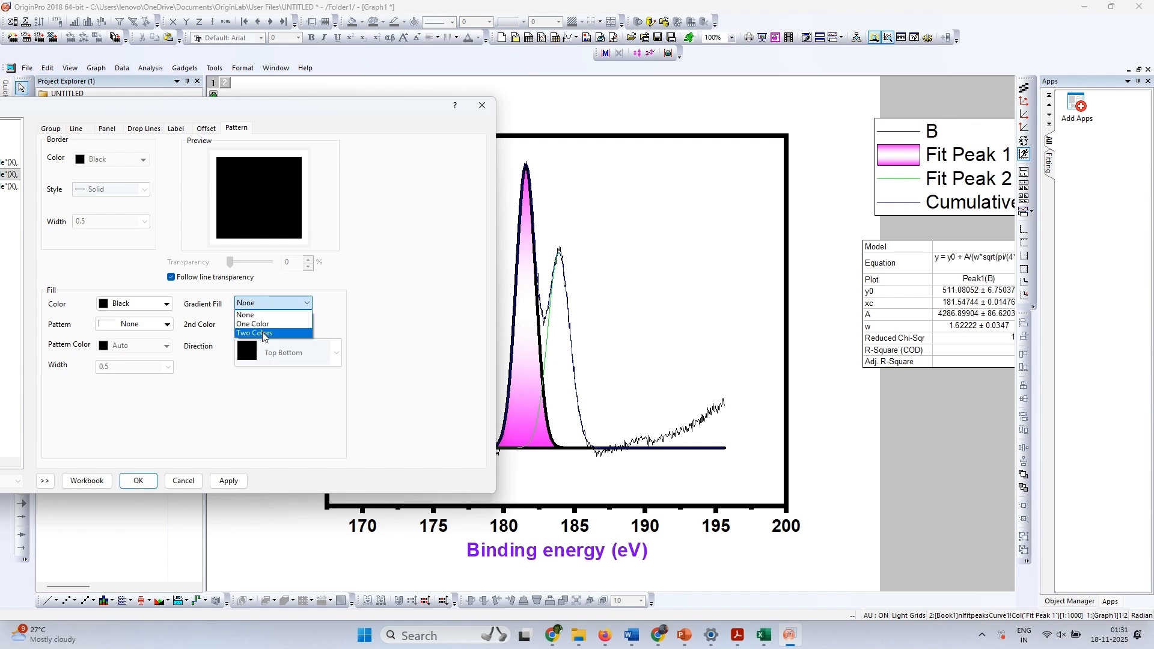
left_click(263, 334)
left_click(262, 326)
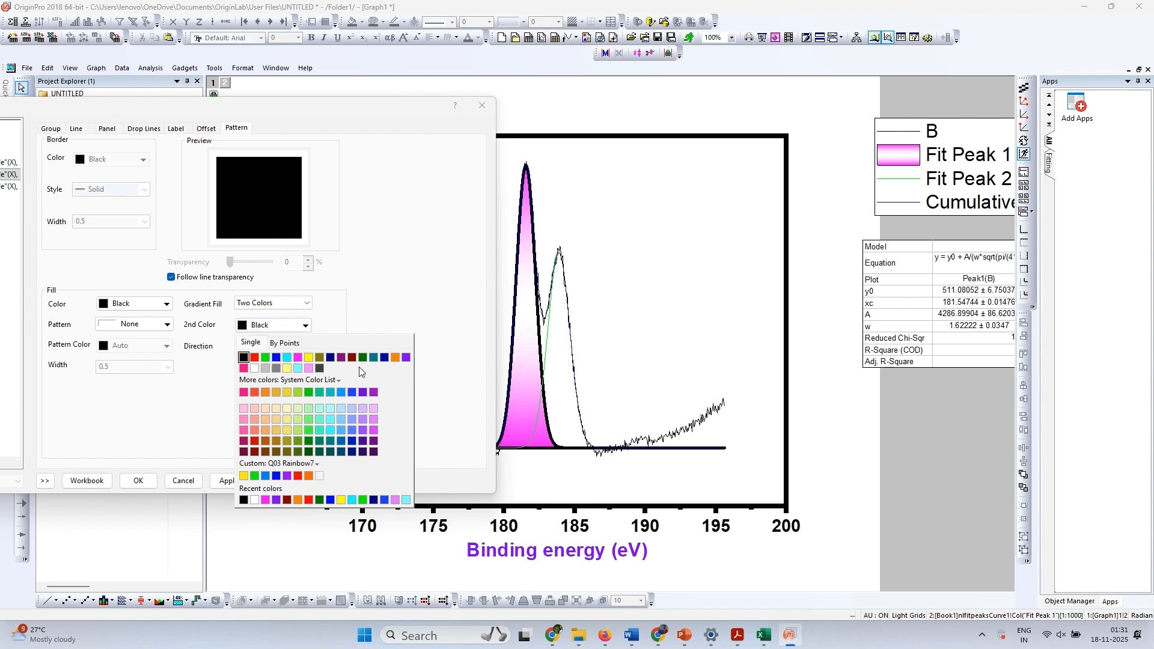
left_click(395, 357)
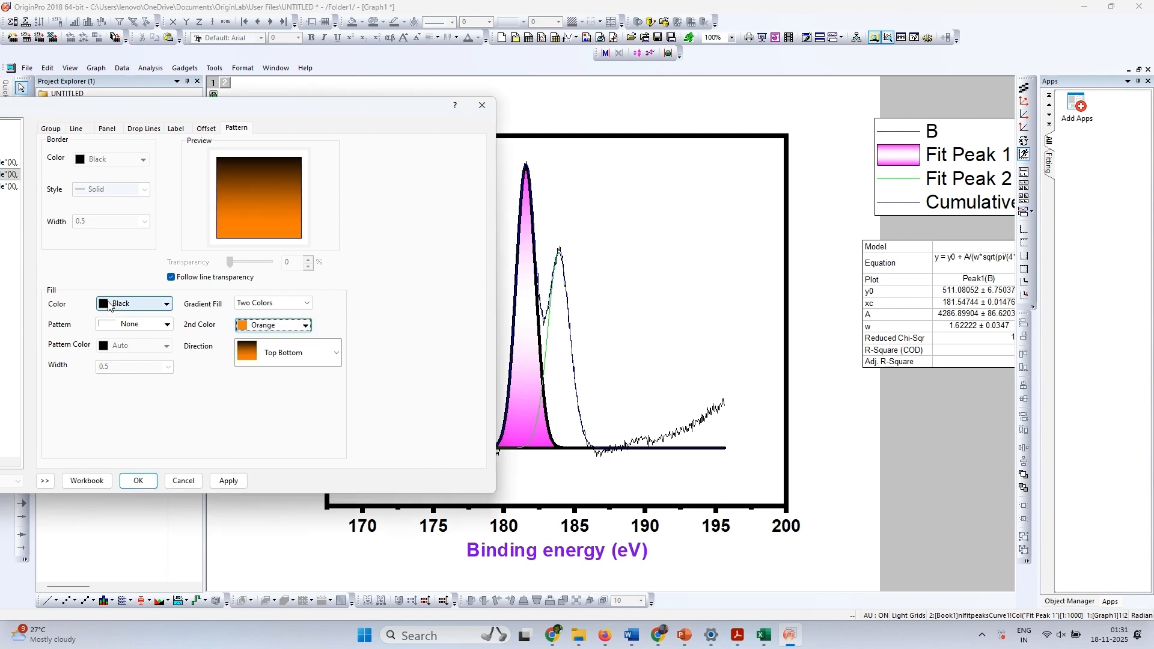
Step: Set Fit Peak 2's first fill color to white, keep the Top Bottom gradient direction, and apply the pattern
left_click(135, 304)
left_click(115, 361)
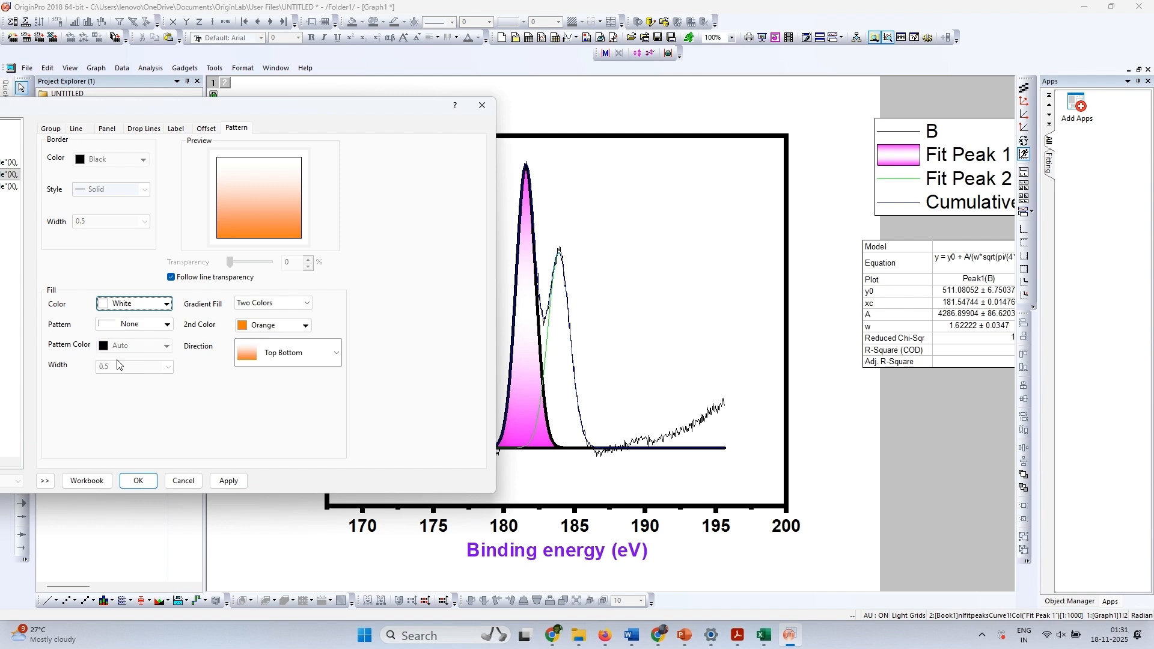
left_click(256, 354)
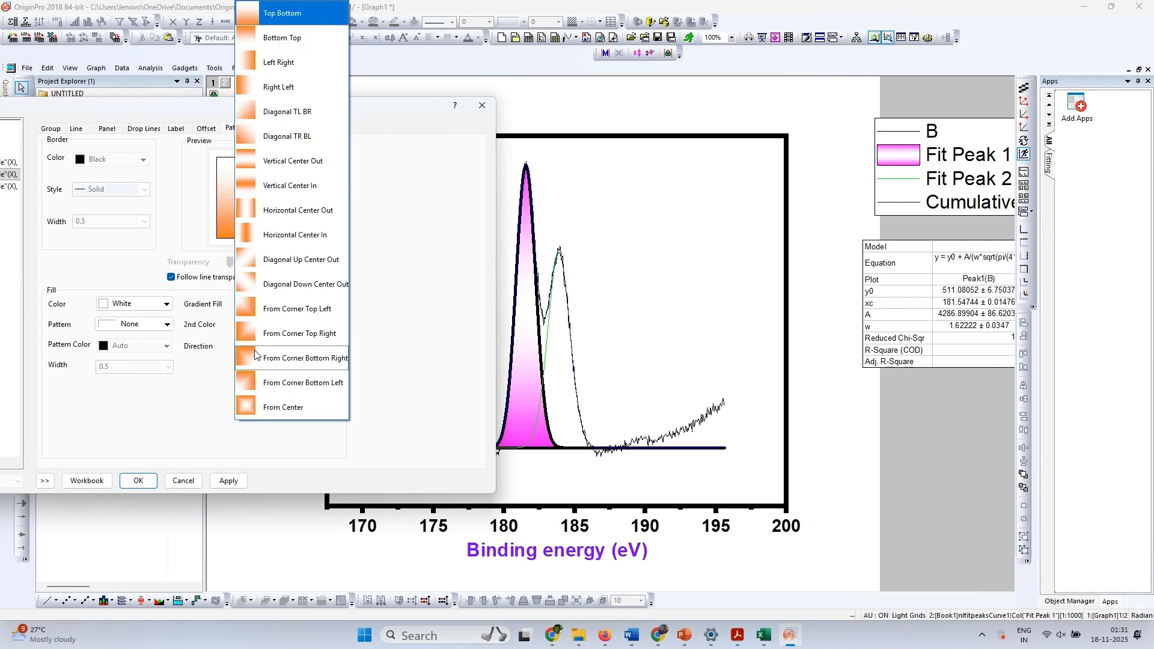
left_click(1095, 577)
left_click(232, 482)
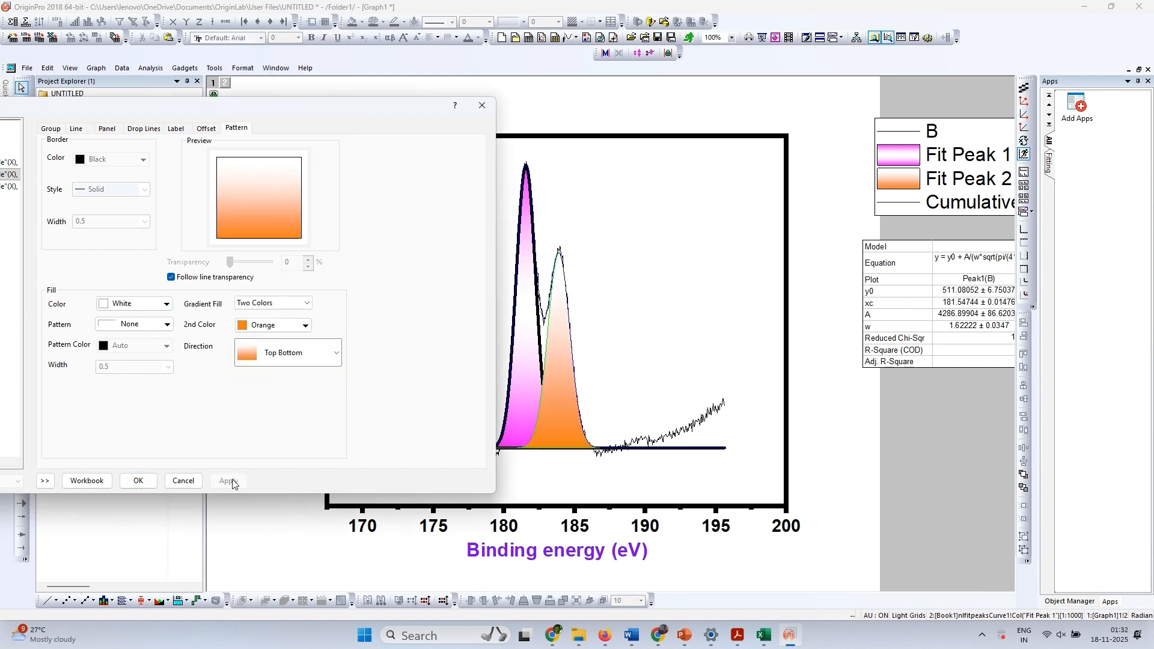
Step: Change Fit Peak 2's second fill color to navy and its gradient direction to Vertical Center Out, and apply the pattern
left_click(263, 324)
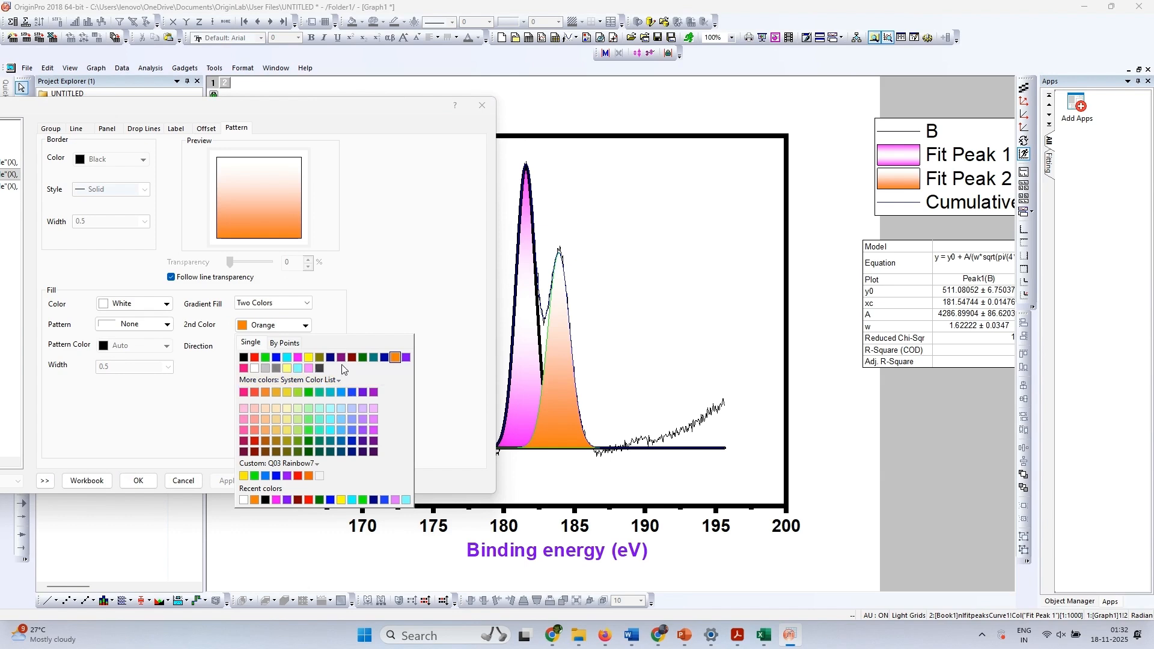
left_click(331, 358)
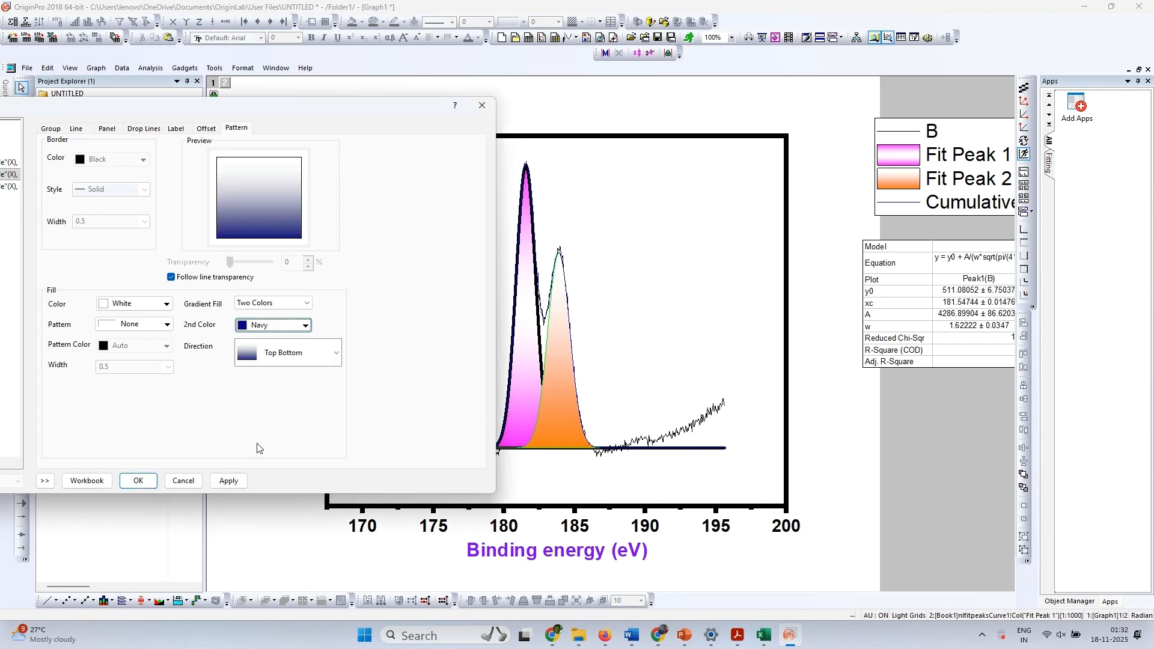
left_click(289, 353)
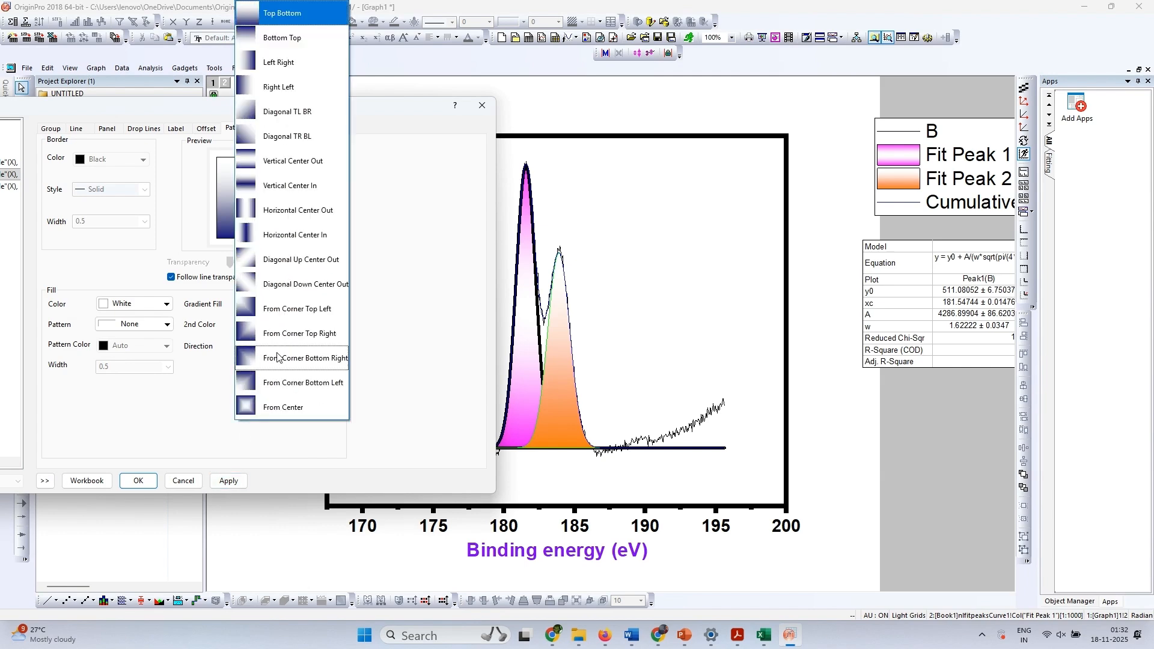
left_click(301, 175)
left_click(224, 481)
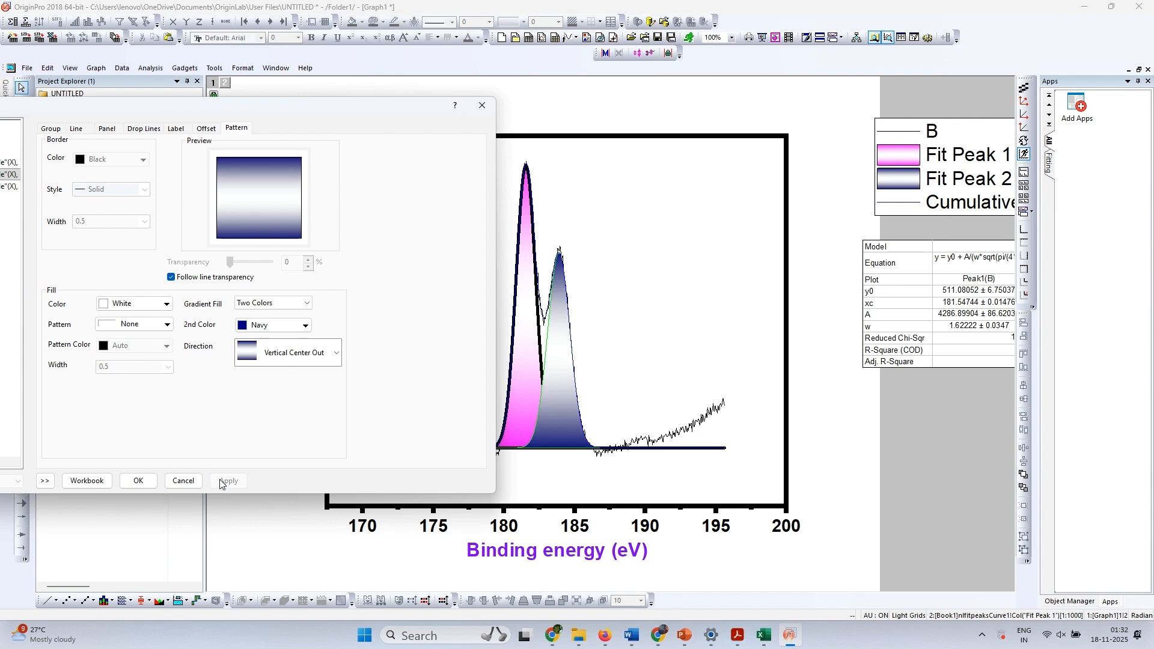
Step: Set Fit Peak 2's line width to 3 and its color to black, apply the changes, and close the plot properties
left_click(76, 129)
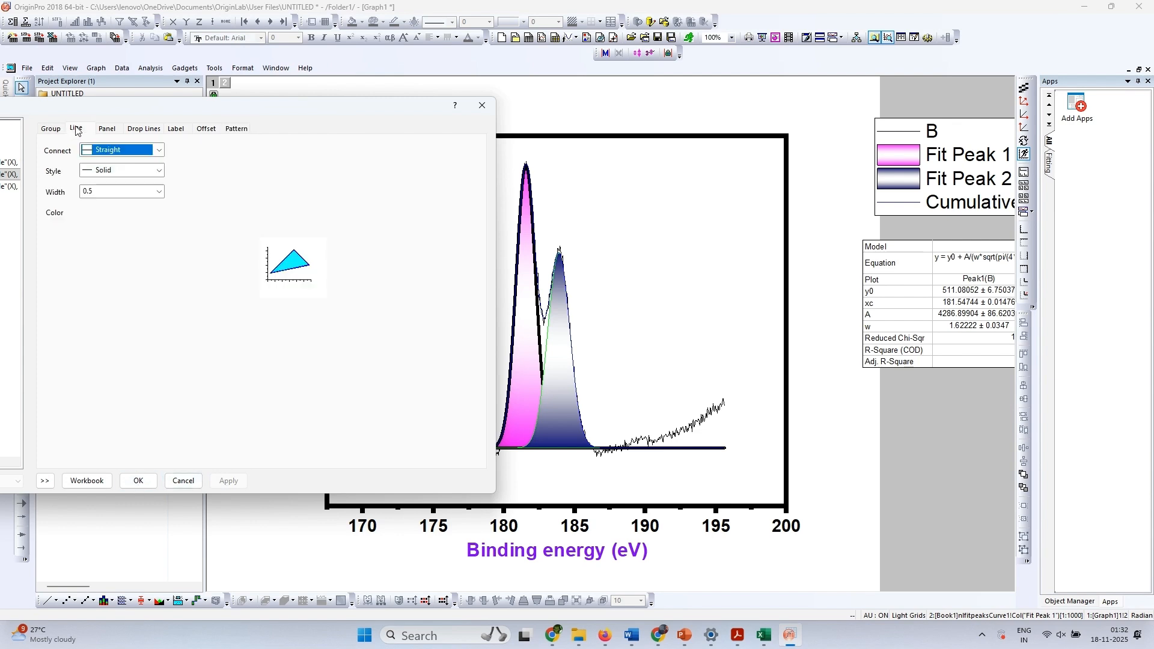
left_click(160, 191)
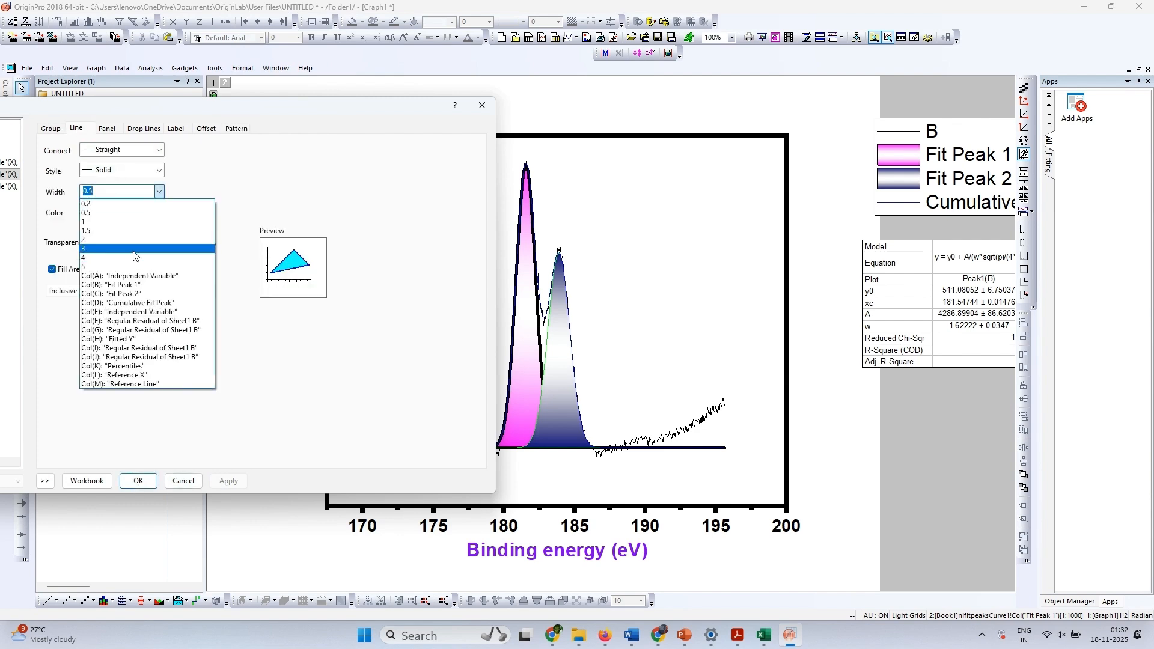
left_click(133, 246)
left_click(112, 214)
left_click(88, 245)
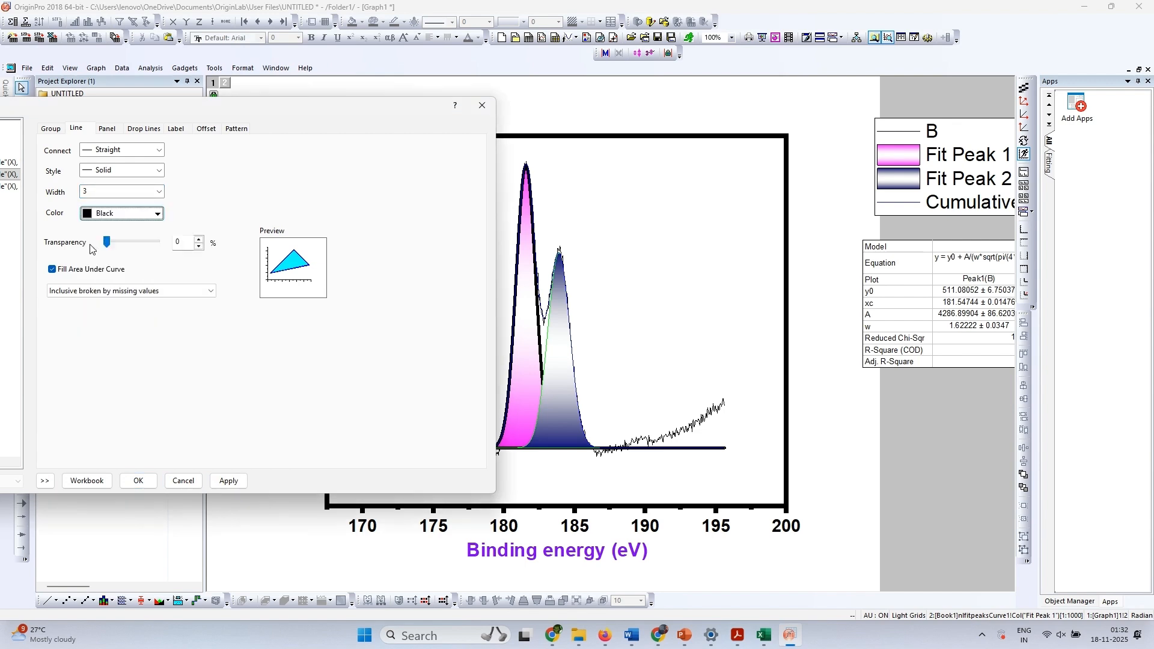
left_click(227, 482)
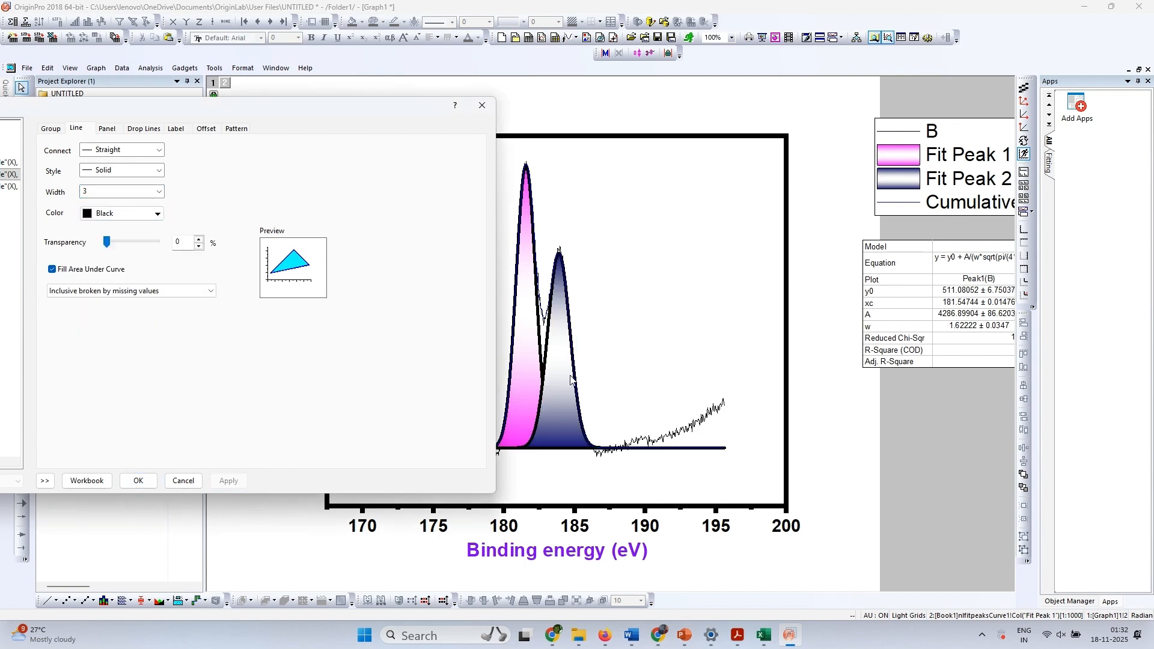
left_click(137, 481)
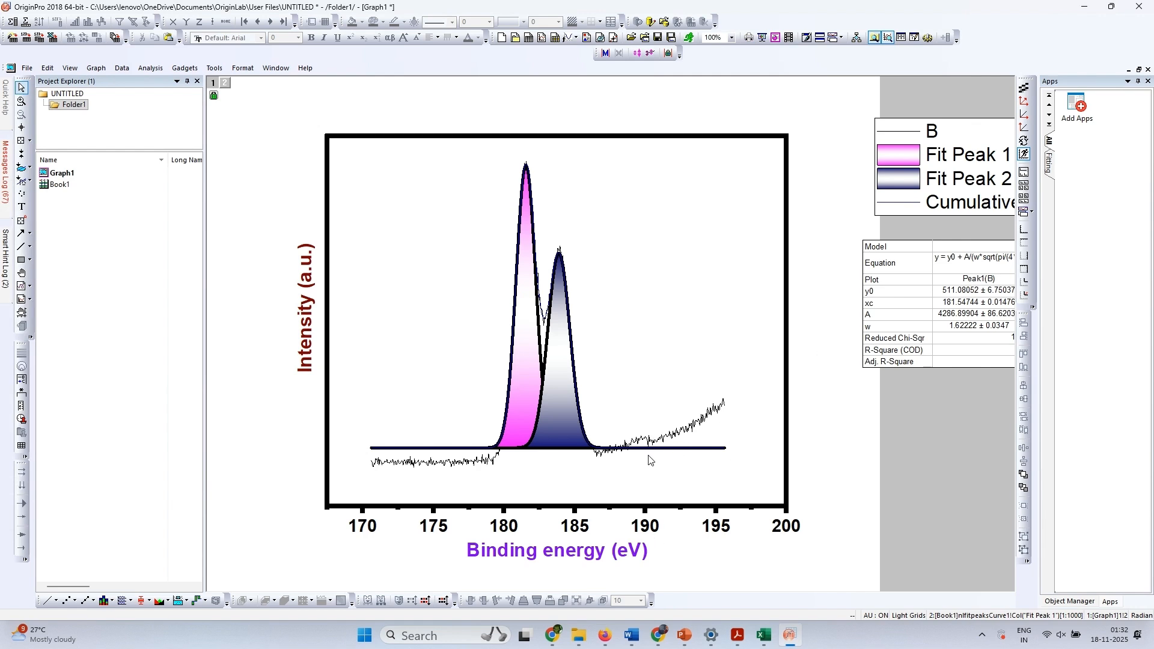
Step: Open the plot properties of the raw data curve B and change its plot type to Line + Symbol
left_click(678, 437)
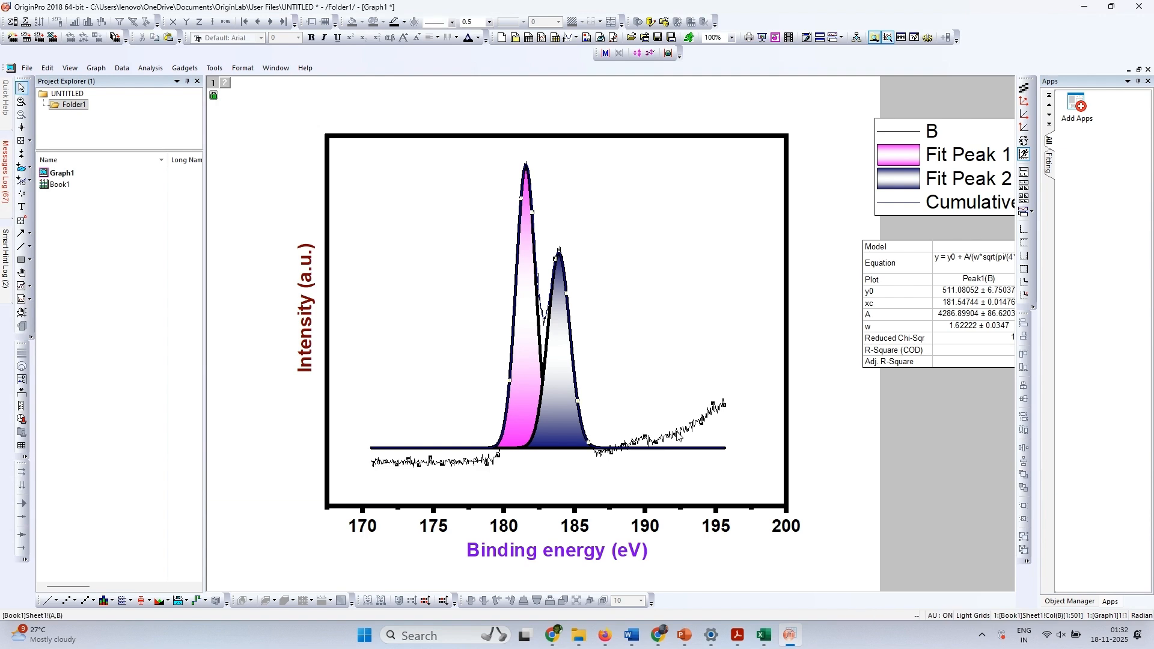
double_click(678, 437)
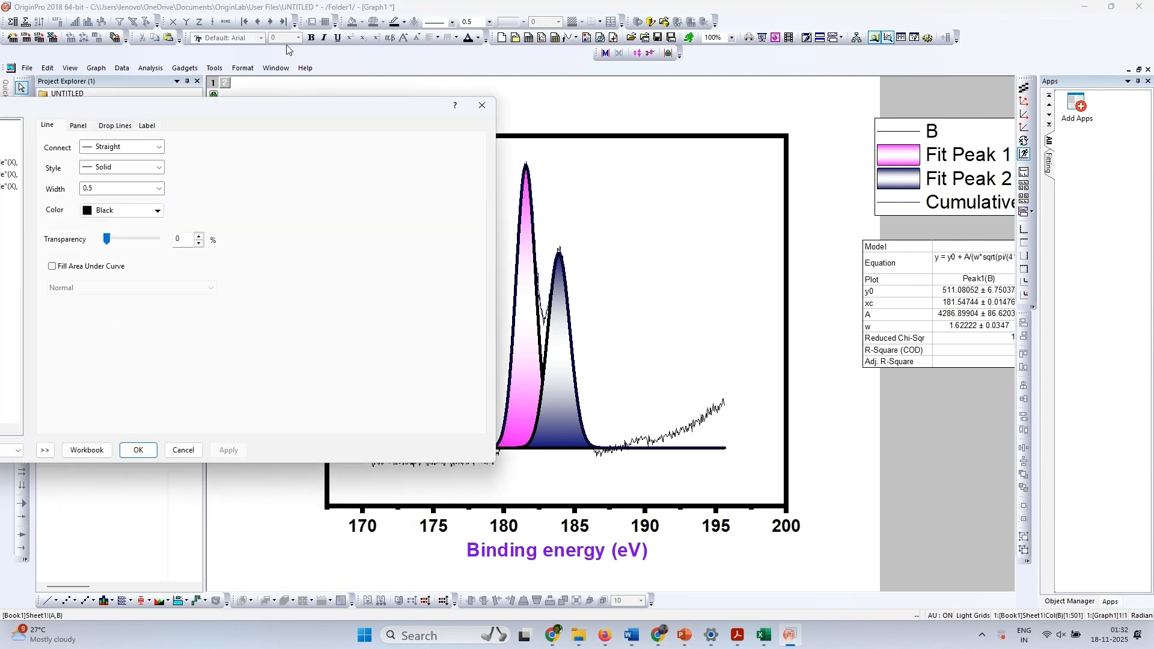
left_click_drag(239, 113, 252, 109)
left_click(69, 397)
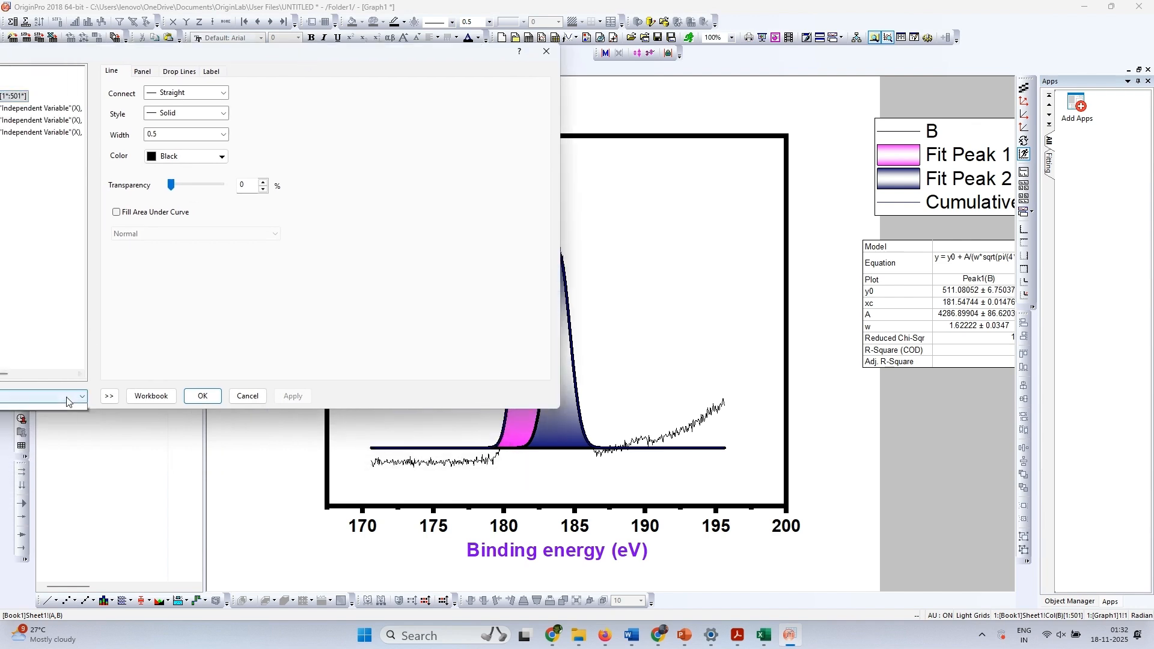
left_click(160, 52)
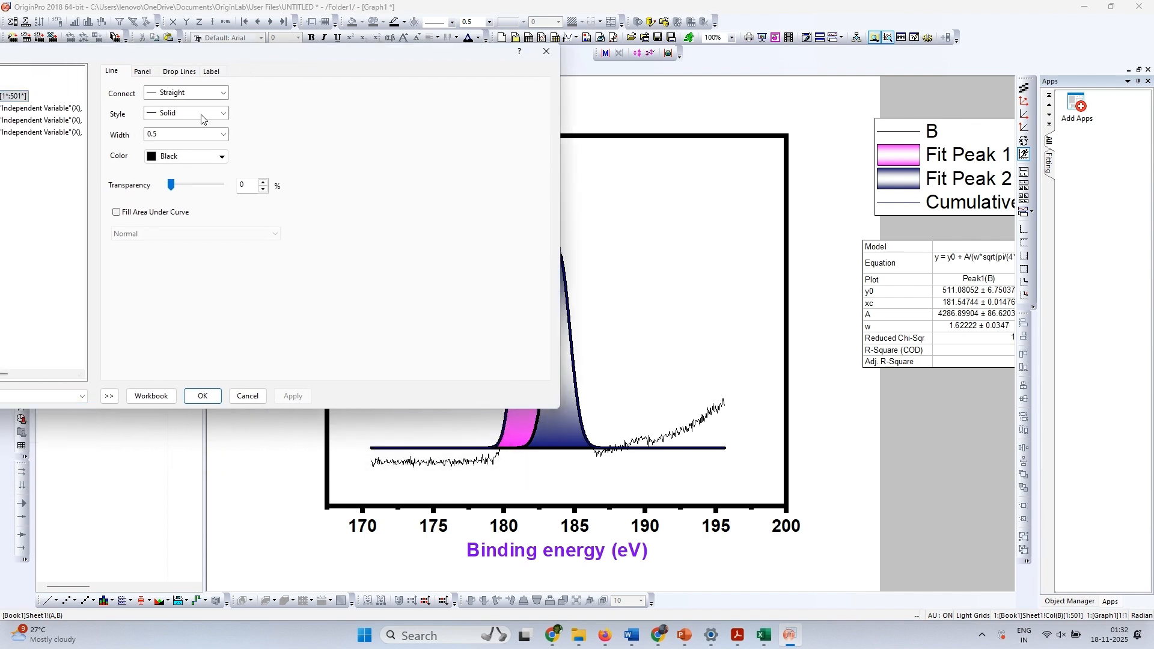
left_click_drag(159, 52, 316, 42)
left_click(114, 388)
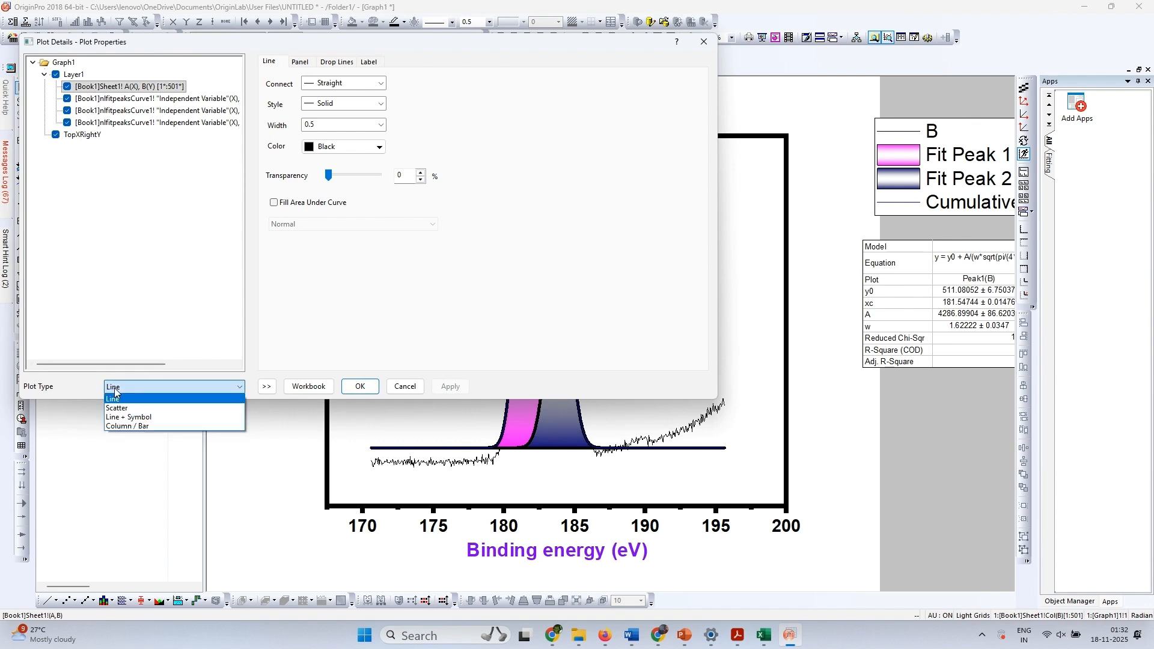
left_click(139, 415)
Step: Choose the shaded sphere as the raw data curve's symbol, apply it, and close the plot properties
left_click(303, 65)
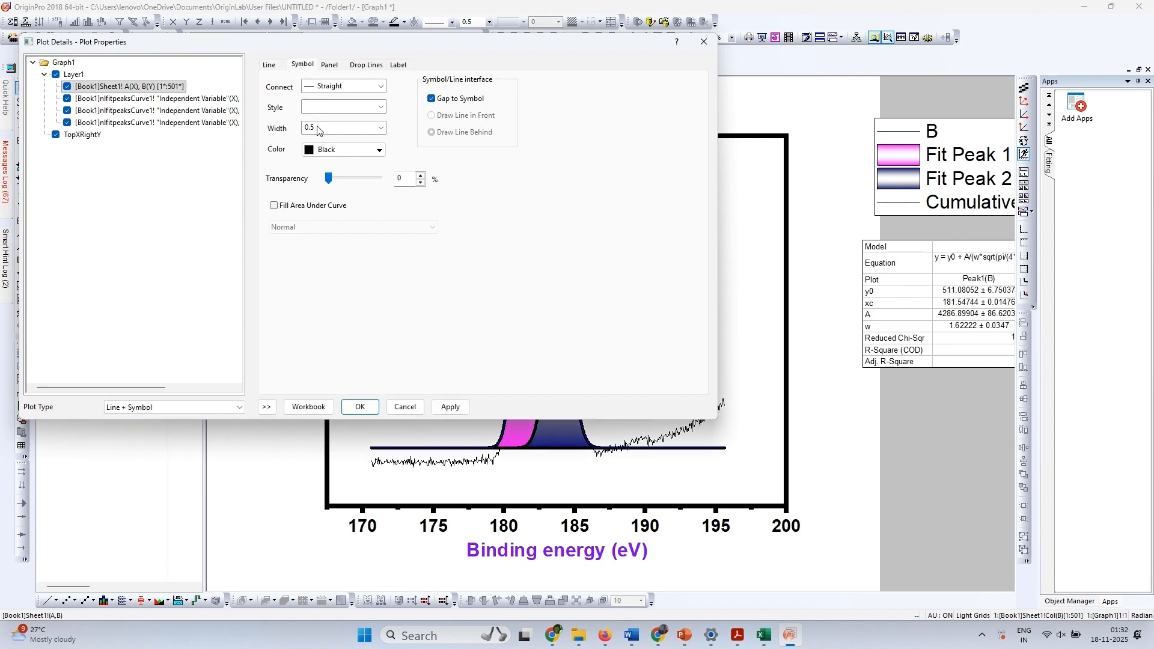
left_click(327, 98)
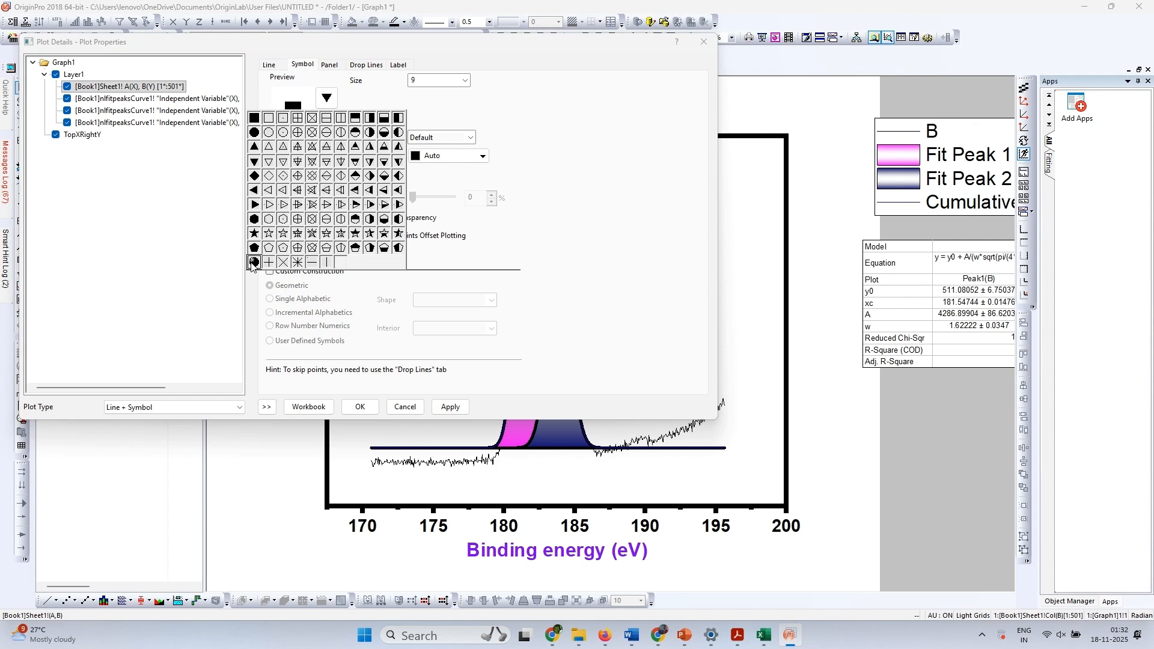
left_click(254, 262)
left_click(450, 407)
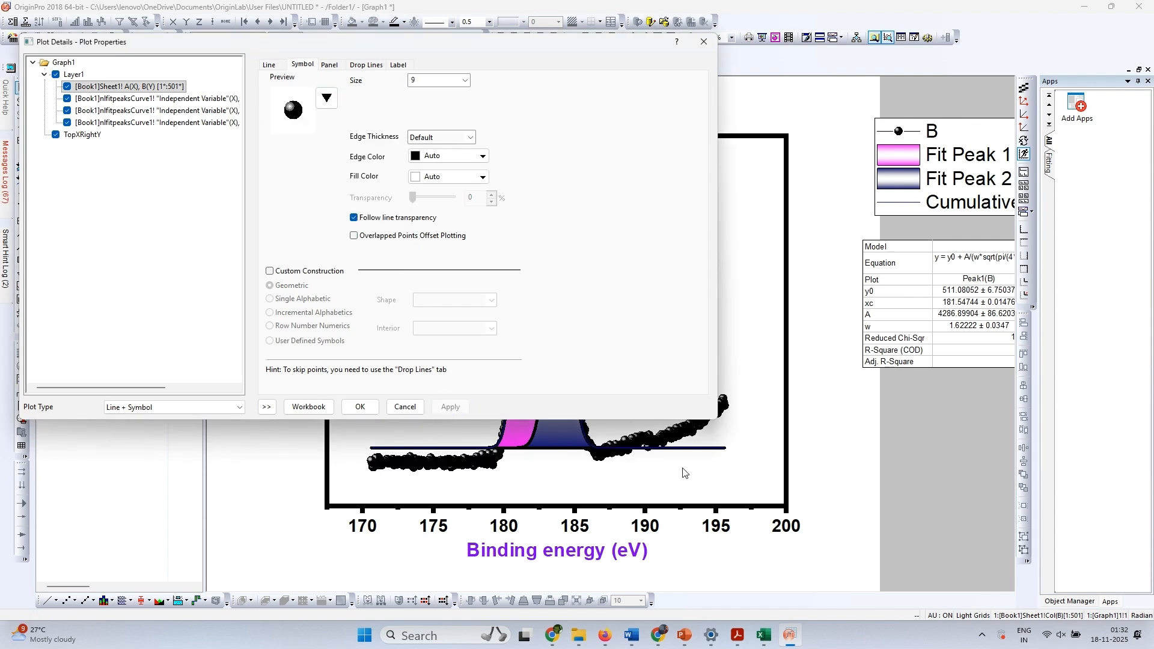
left_click(360, 407)
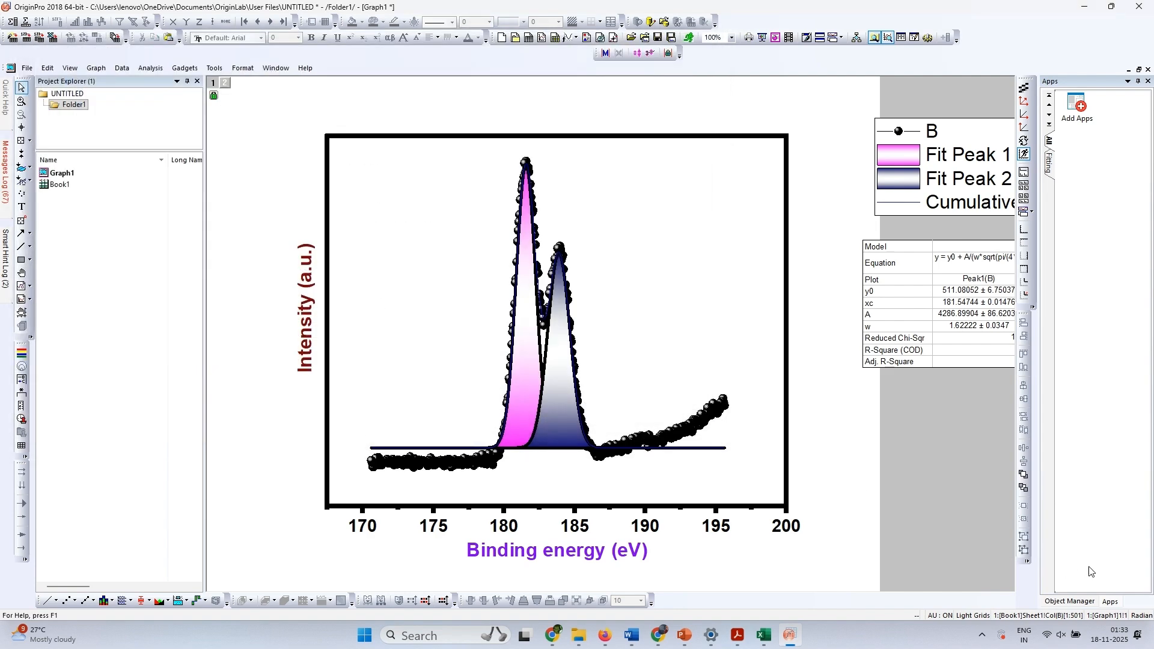
Step: Open the X axis scale settings, set the range from 175 to 195, and apply it
left_click(903, 567)
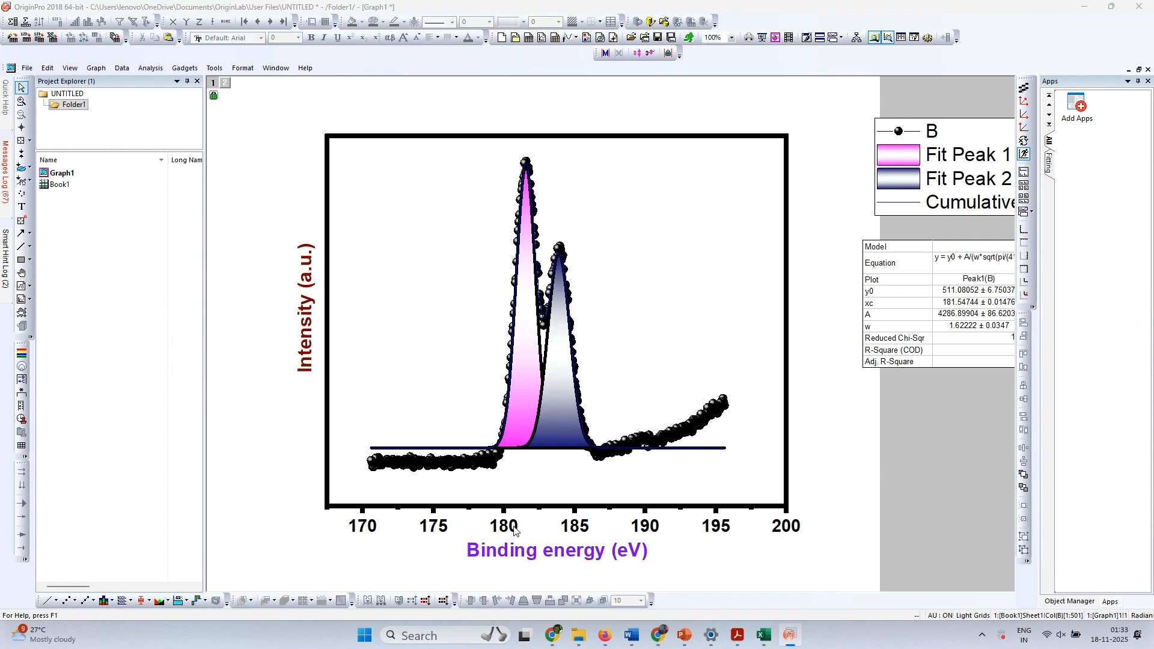
double_click(514, 530)
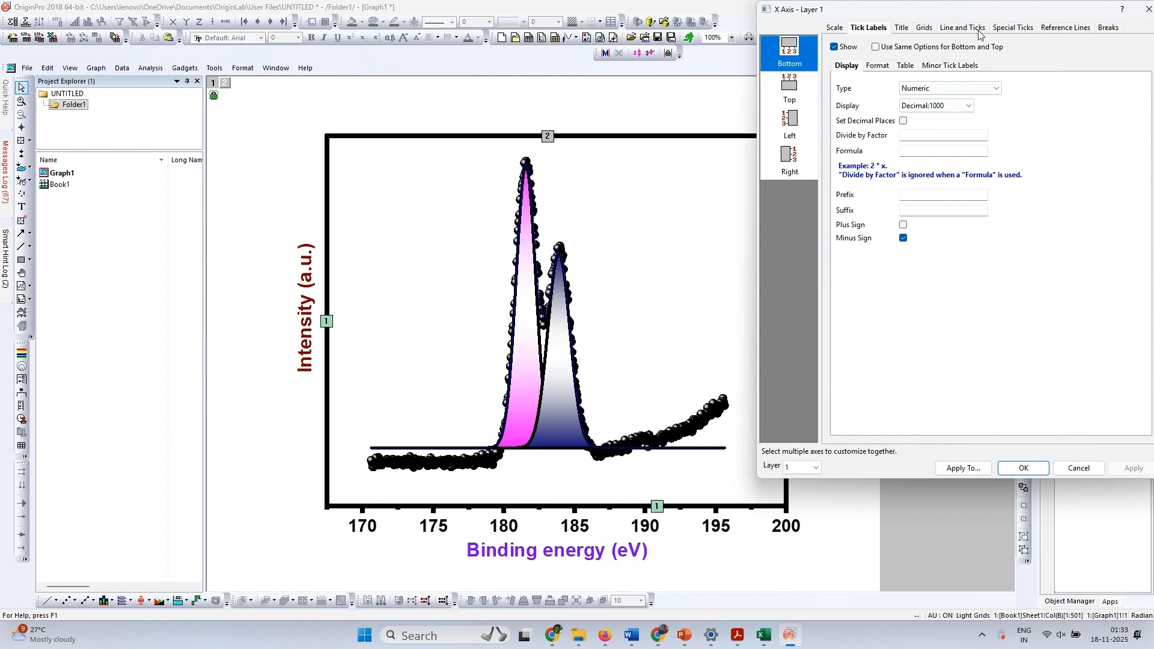
left_click(976, 28)
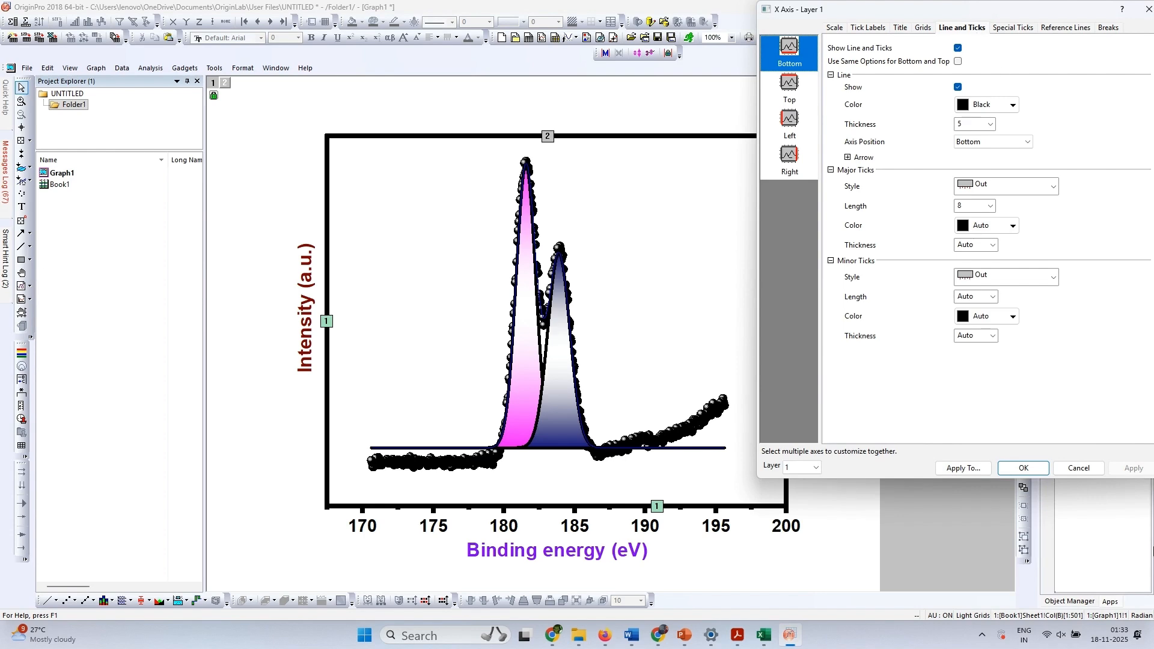
left_click(1088, 564)
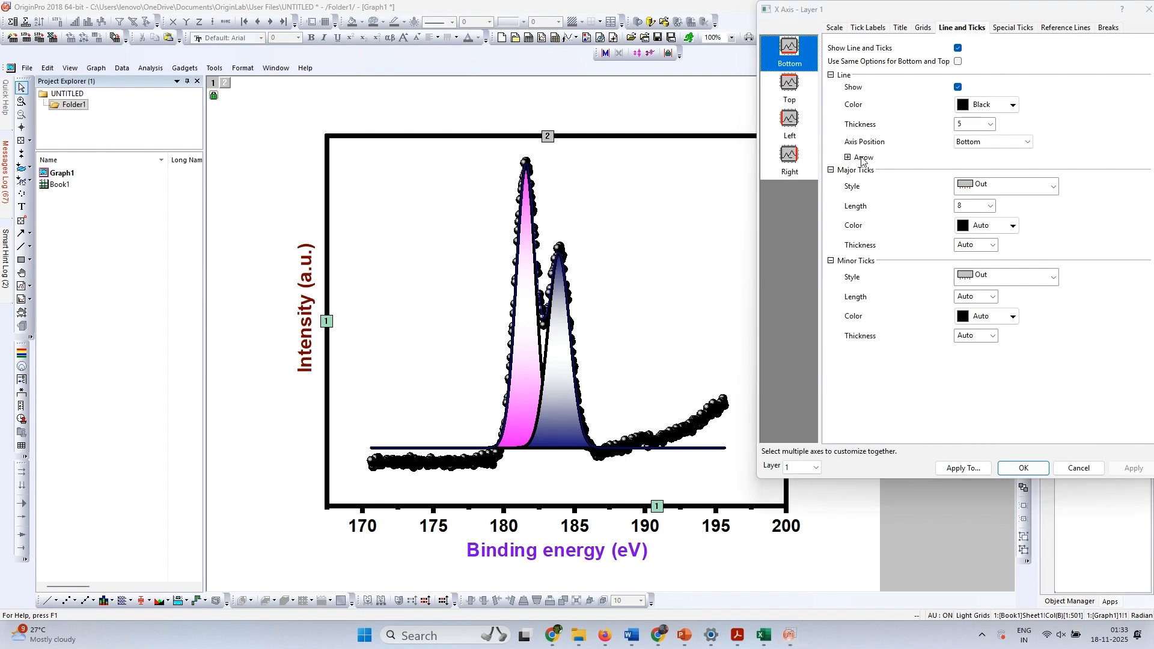
left_click(835, 28)
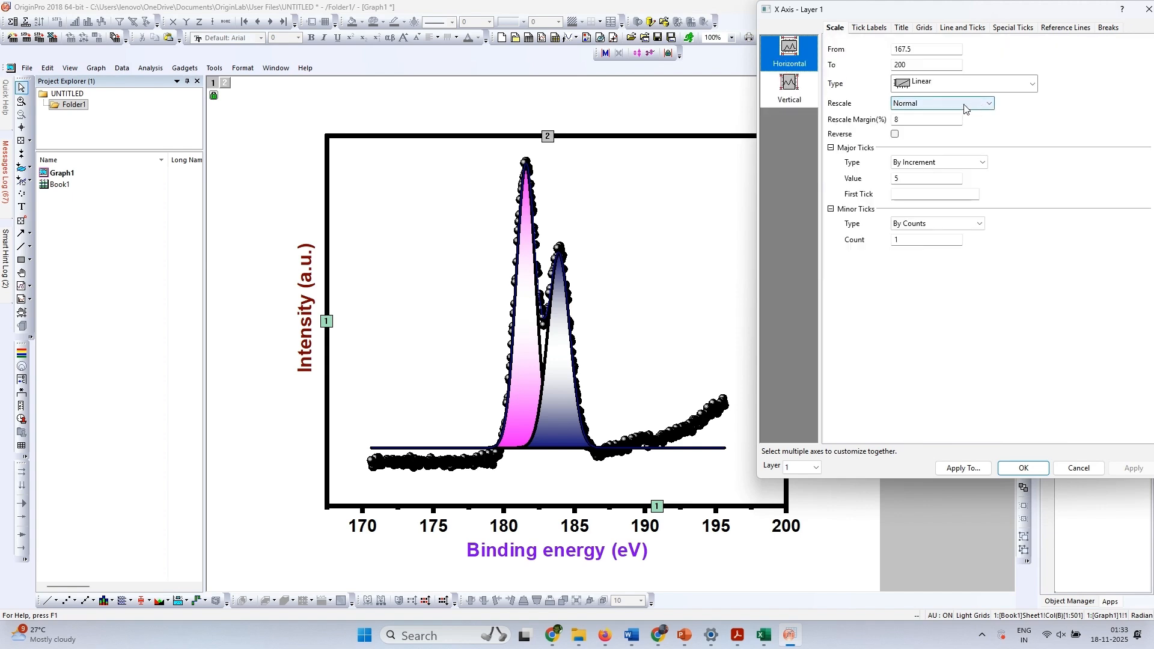
left_click_drag(917, 49, 871, 49)
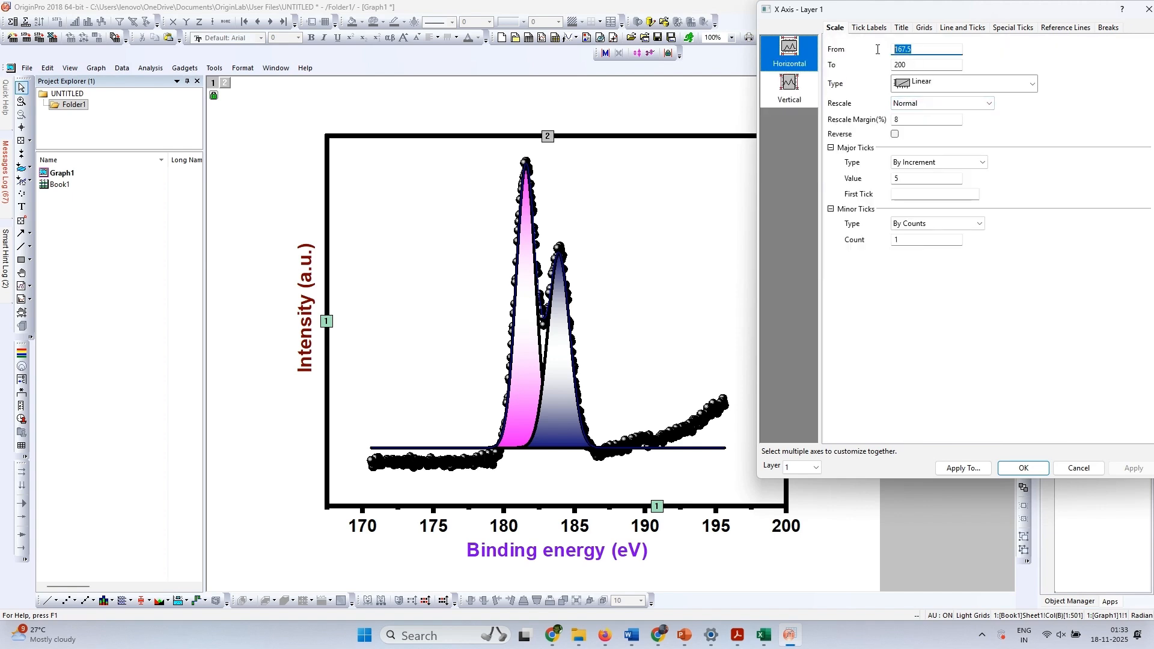
type("17")
key("Tab")
type("1")
left_click(1132, 468)
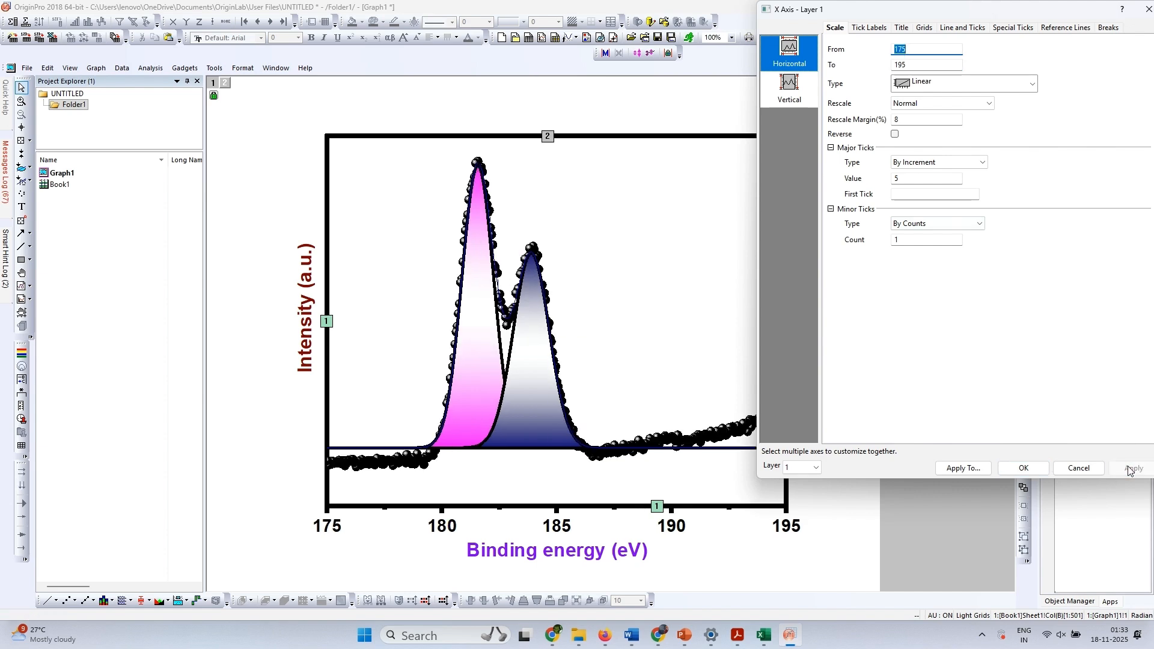
Step: Change the X axis end value to 190 and apply it
left_click(920, 64)
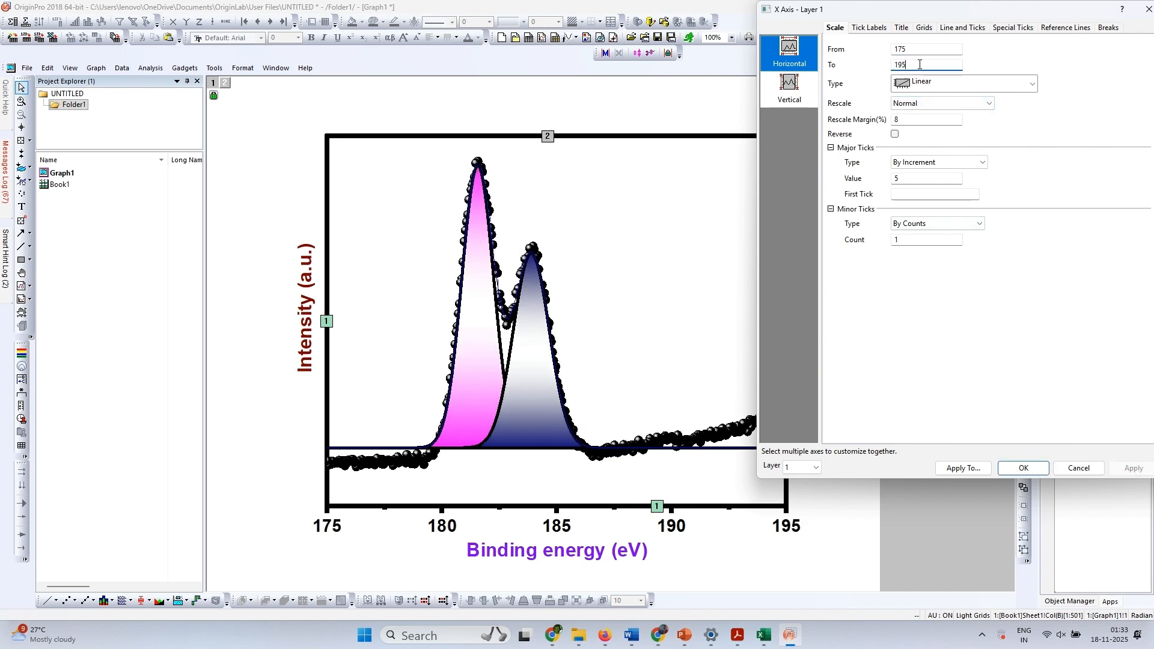
key("BackSpace")
type("0")
left_click(1145, 468)
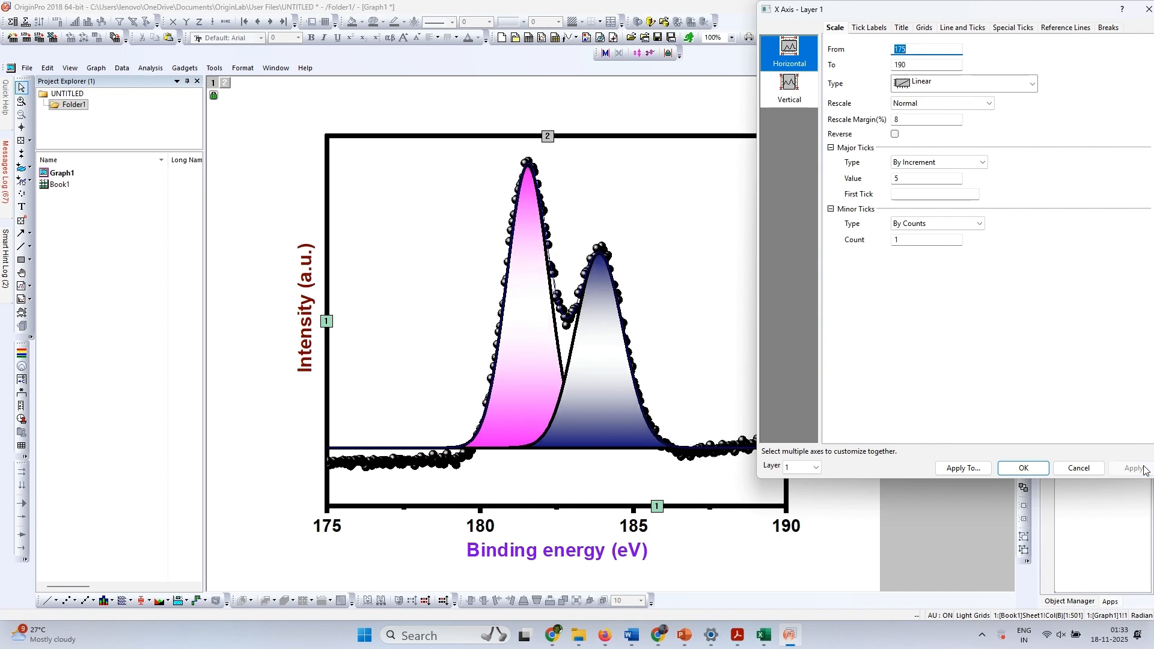
Step: Change the X axis start value to 173 and apply it
left_click(926, 47)
type("3")
left_click(1133, 468)
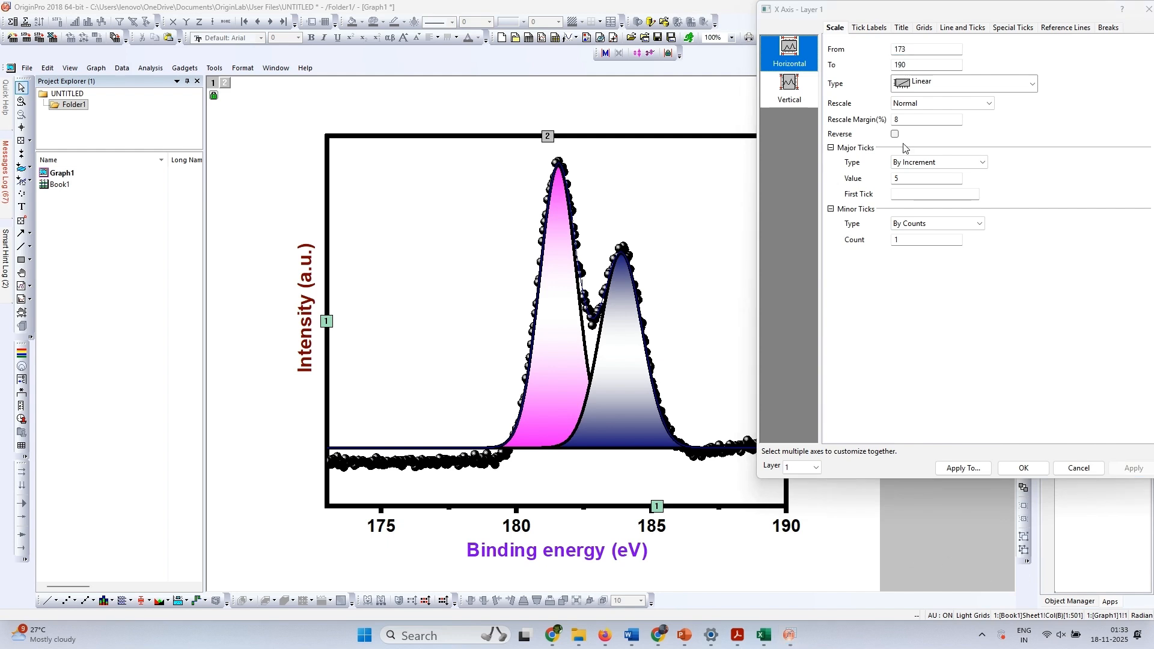
left_click(926, 49)
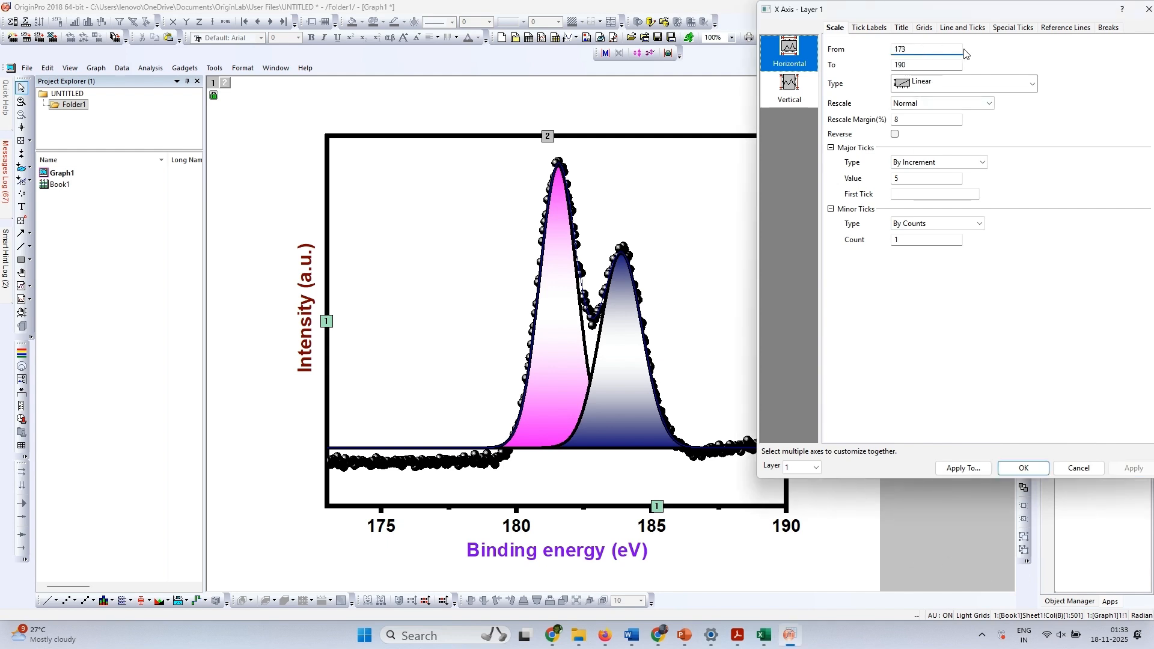
Step: Change the X axis start value to 176, apply it, and close the axis settings
key("BackSpace")
left_click(1129, 475)
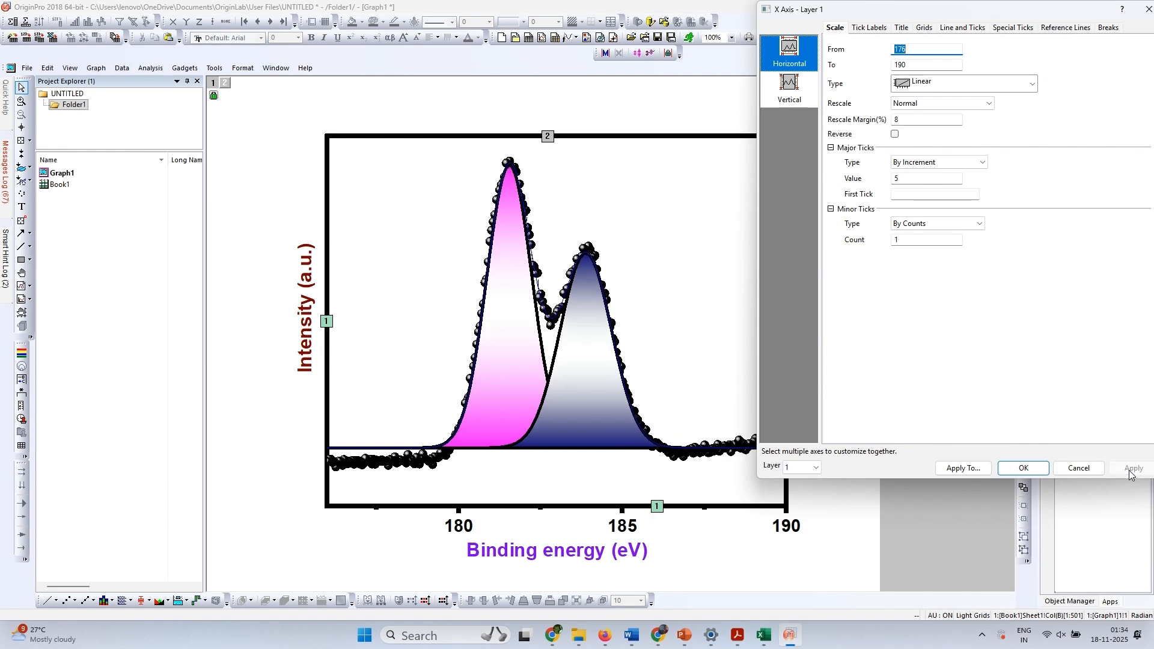
left_click(1049, 581)
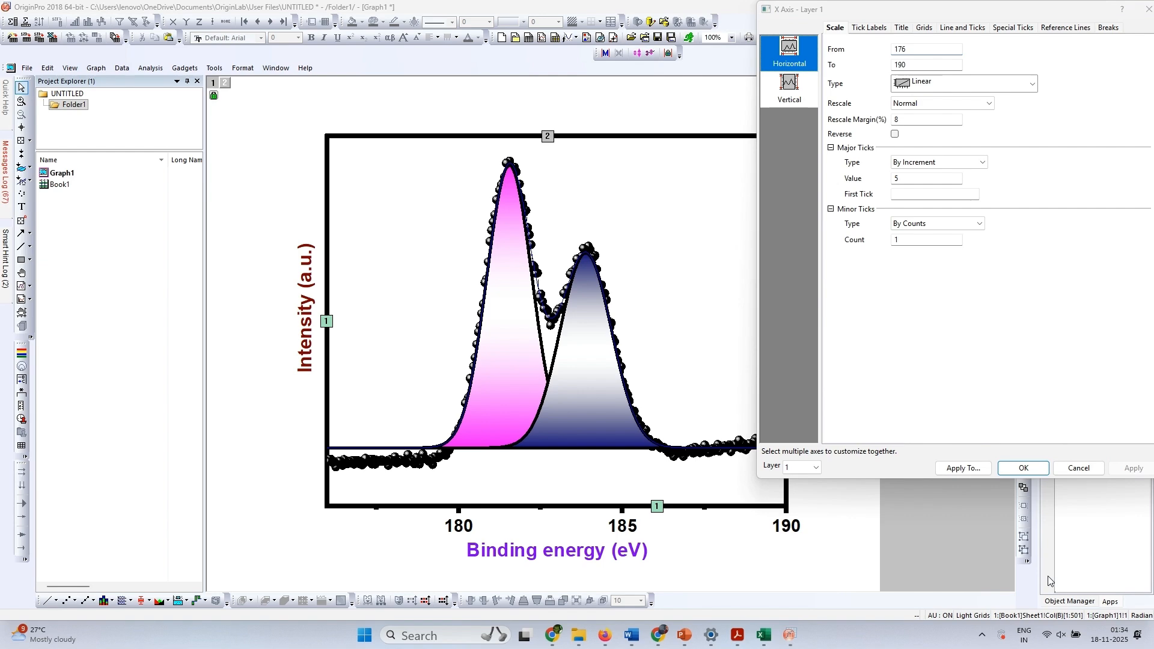
left_click(1029, 469)
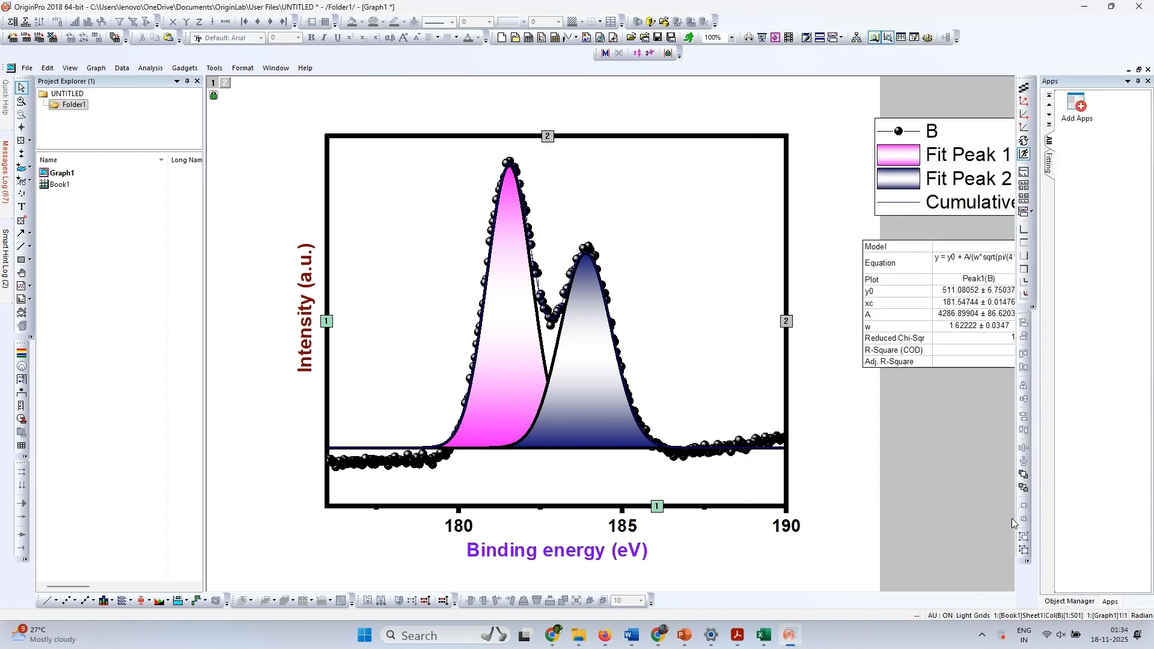
Step: Change the cumulative fit curve's line colour to Black, apply it, and close the plot properties
double_click(899, 564)
left_click(308, 62)
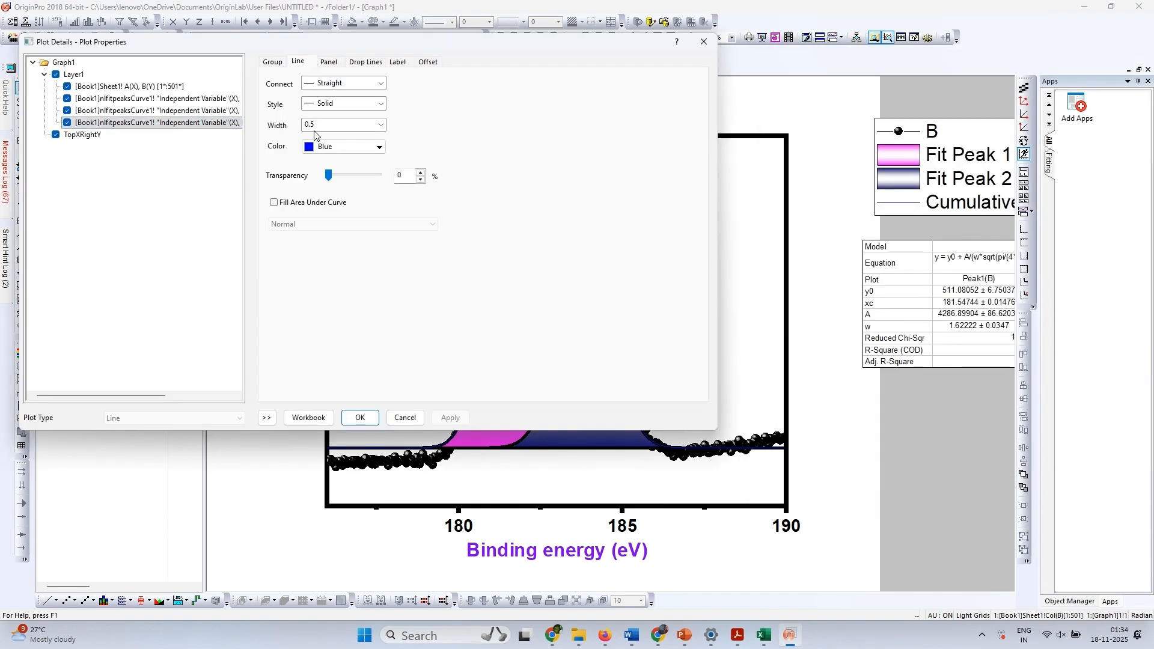
left_click(379, 147)
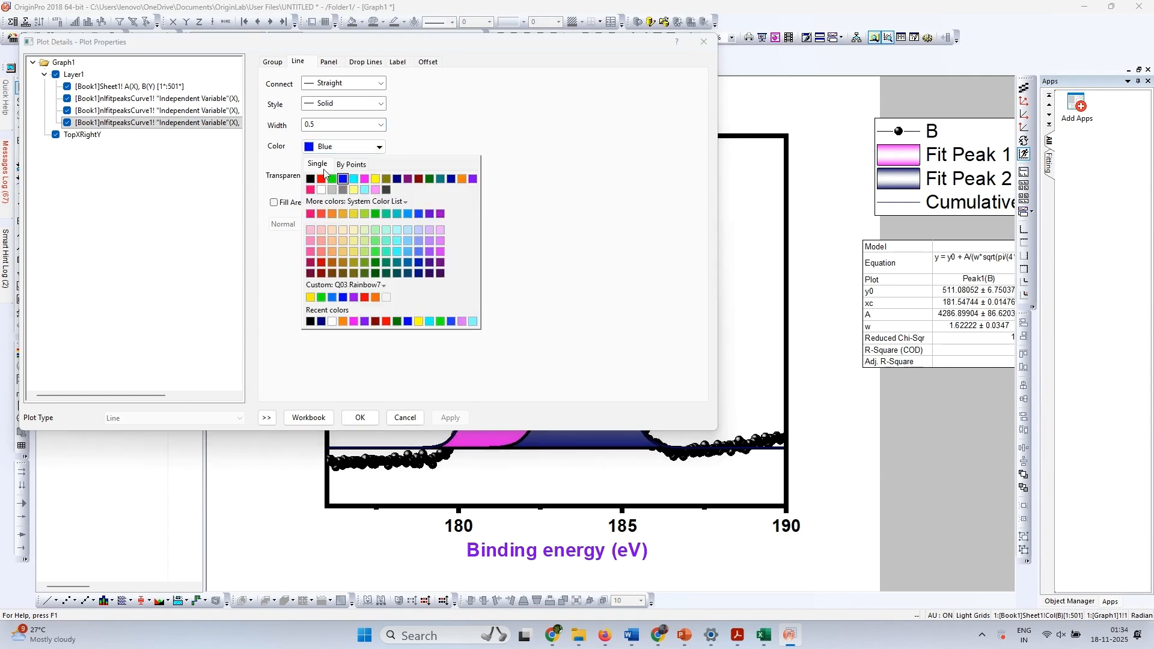
left_click(316, 187)
left_click(451, 418)
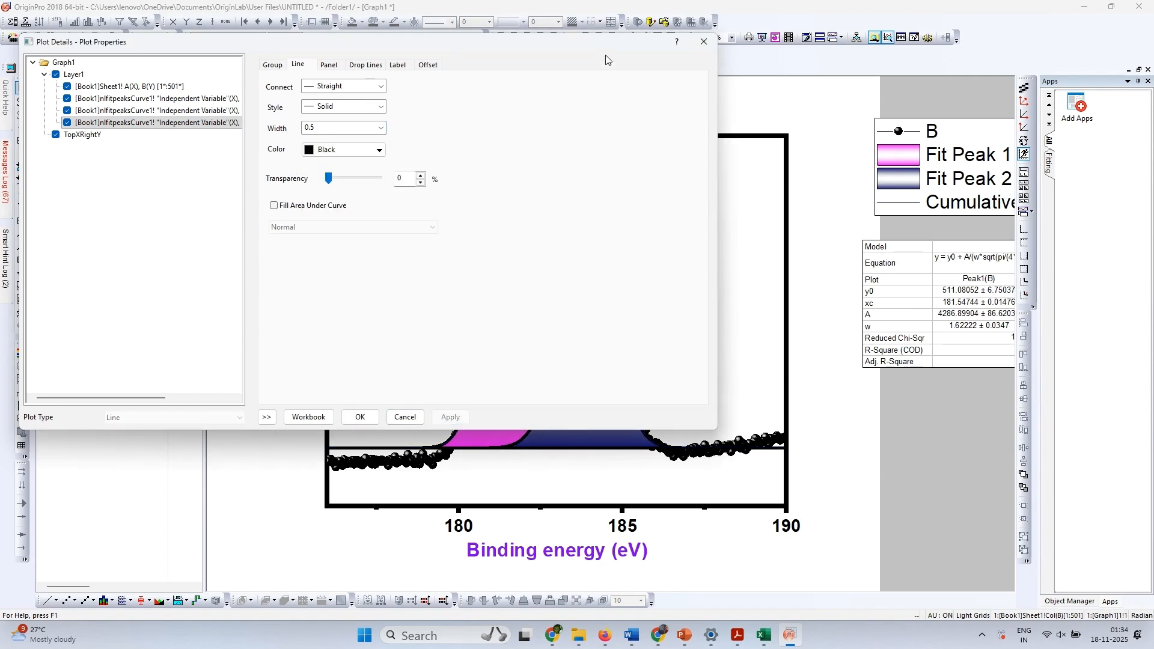
left_click_drag(607, 53, 395, 101)
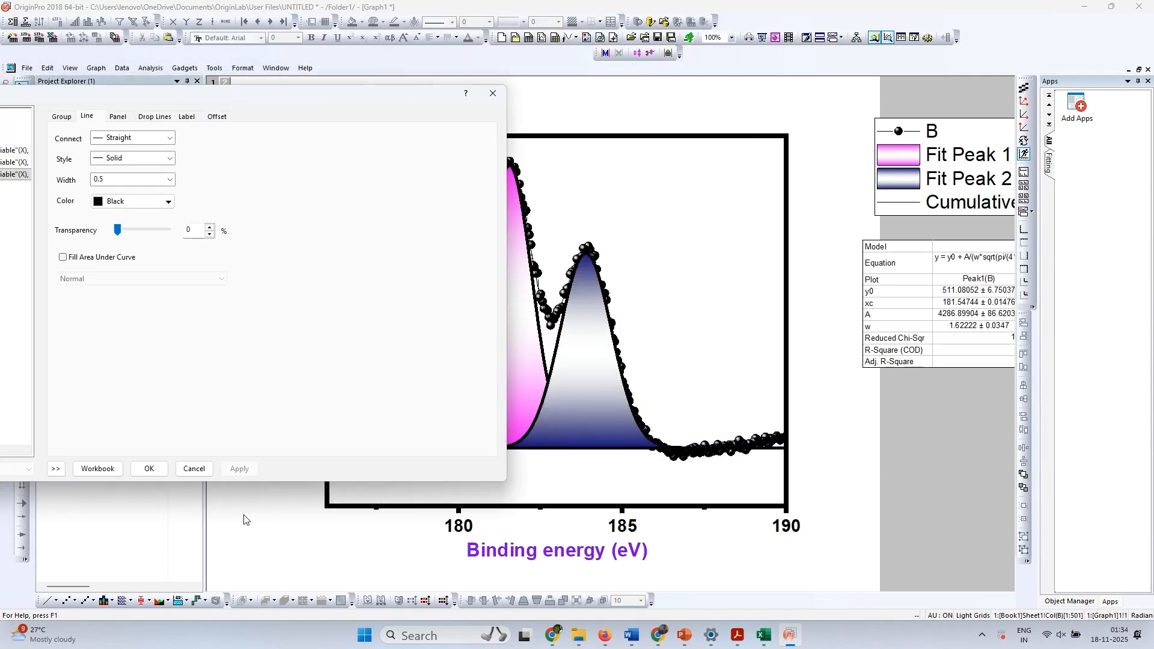
left_click(150, 470)
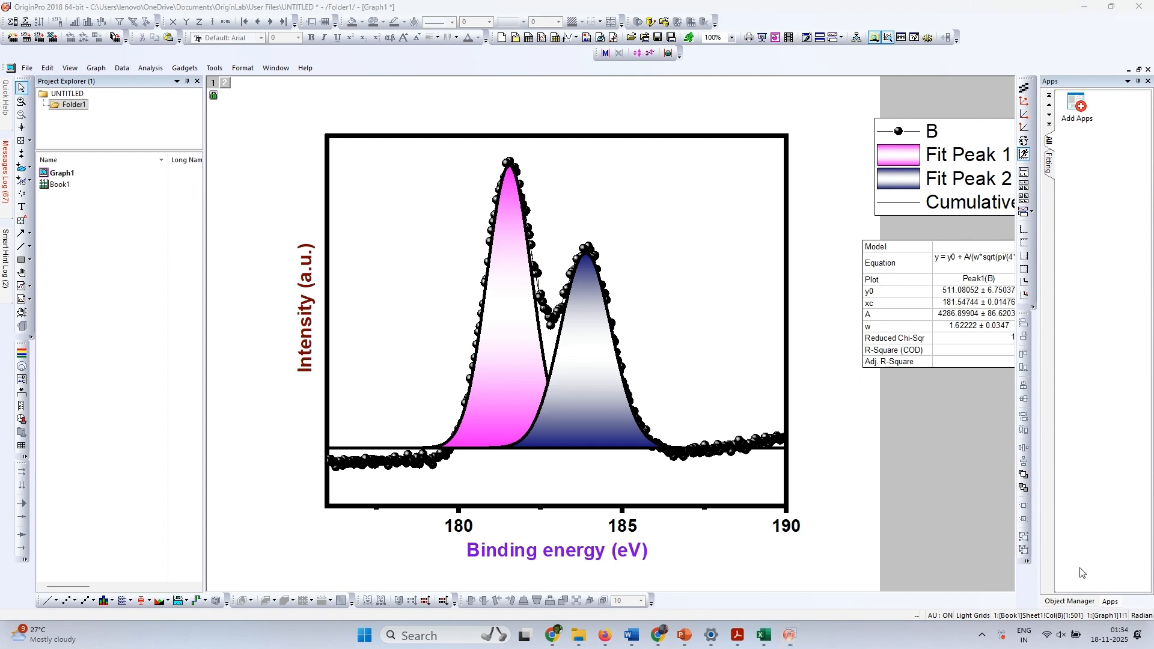
Step: Change the second gradient colour of the Fit Peak 2 fill to Green, apply it, and close the plot properties
left_click(589, 392)
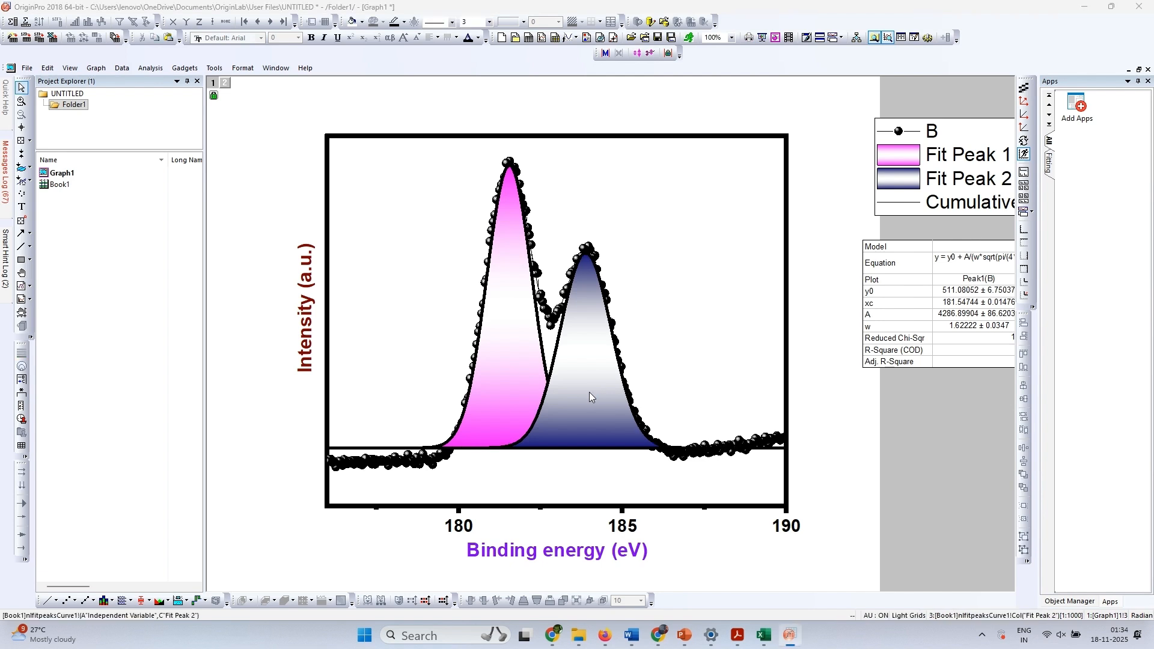
double_click(590, 392)
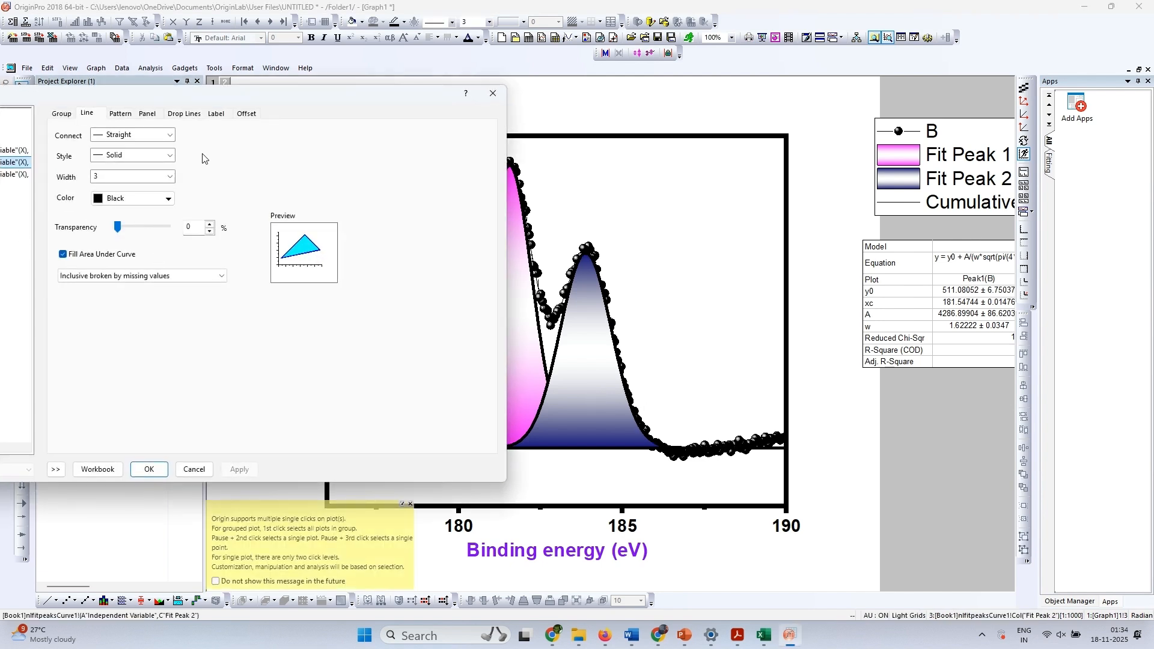
left_click(122, 116)
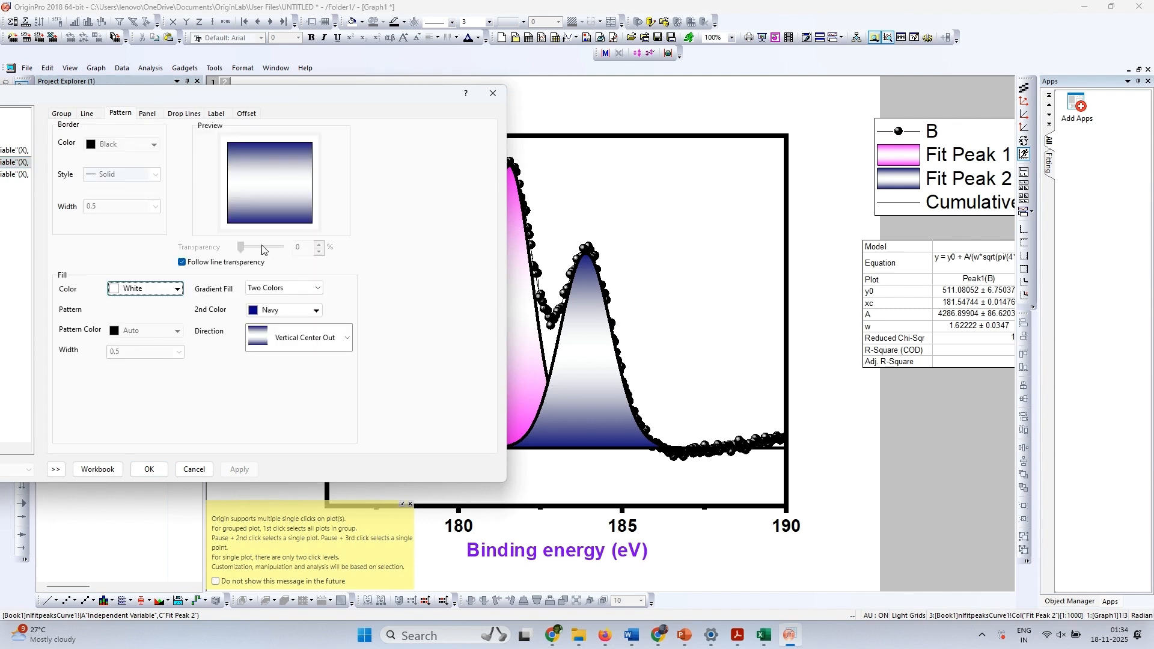
left_click(284, 310)
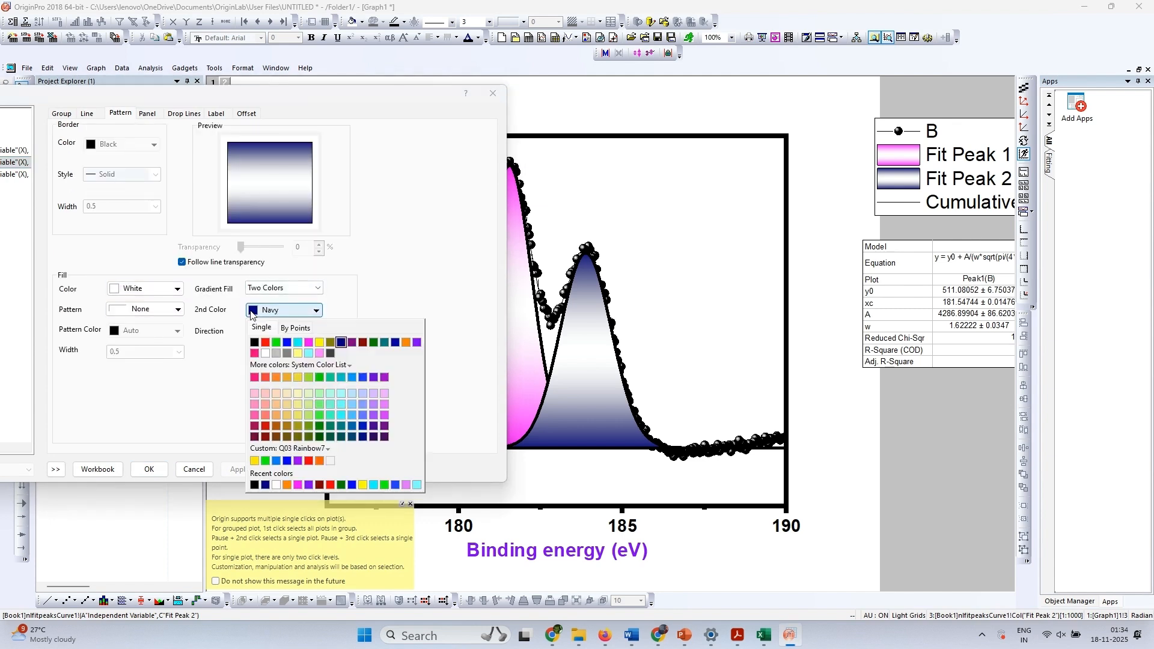
left_click(273, 342)
left_click(244, 471)
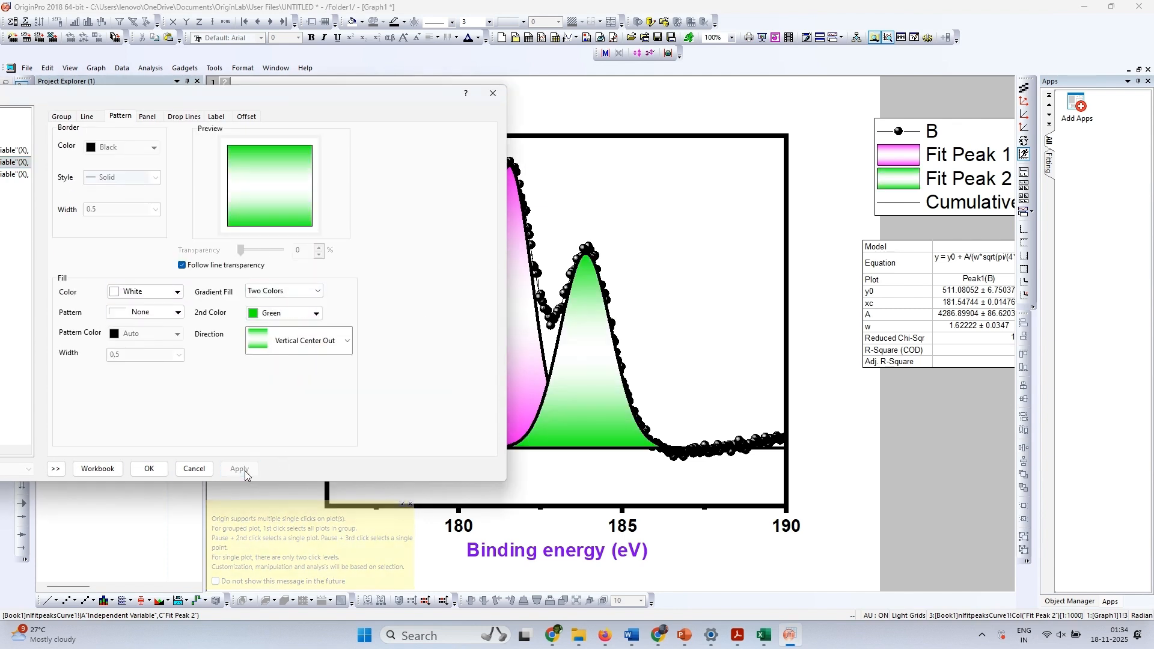
left_click(150, 469)
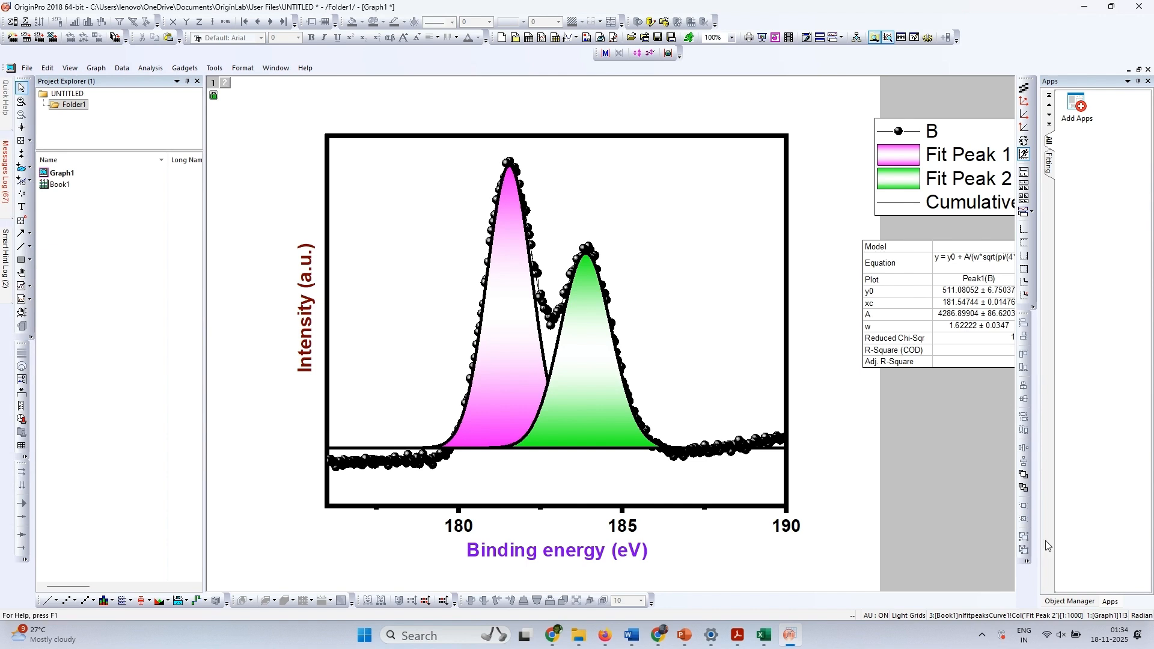
Step: Open the Y axis scale settings, set the start value to 100, and apply it
double_click(329, 416)
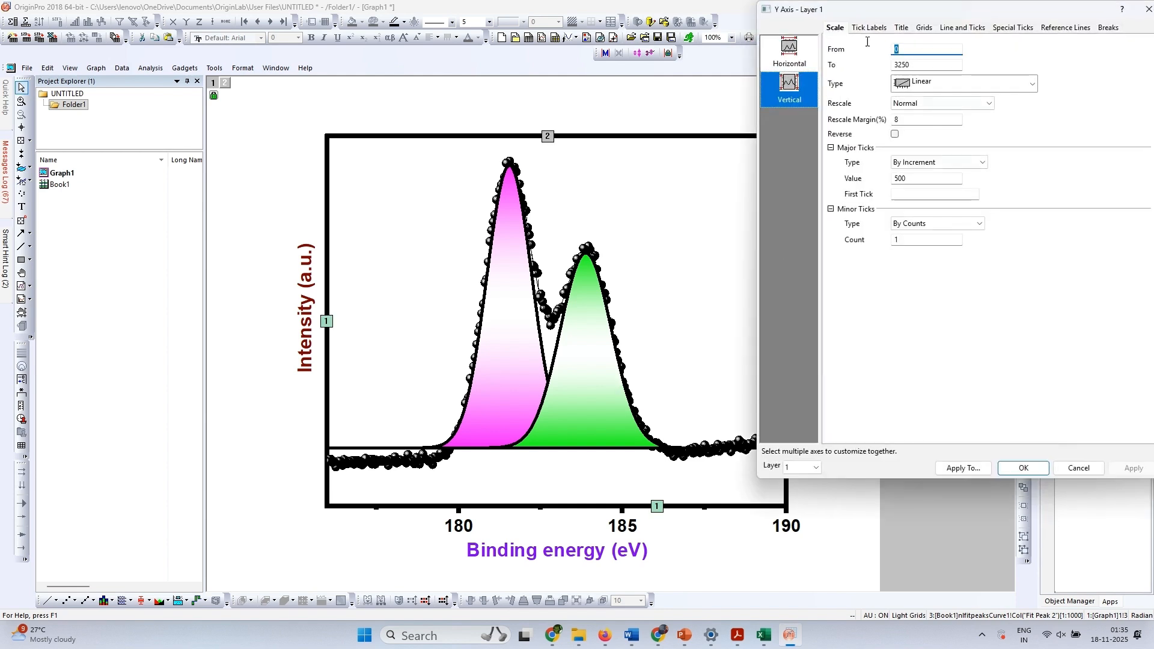
left_click(802, 56)
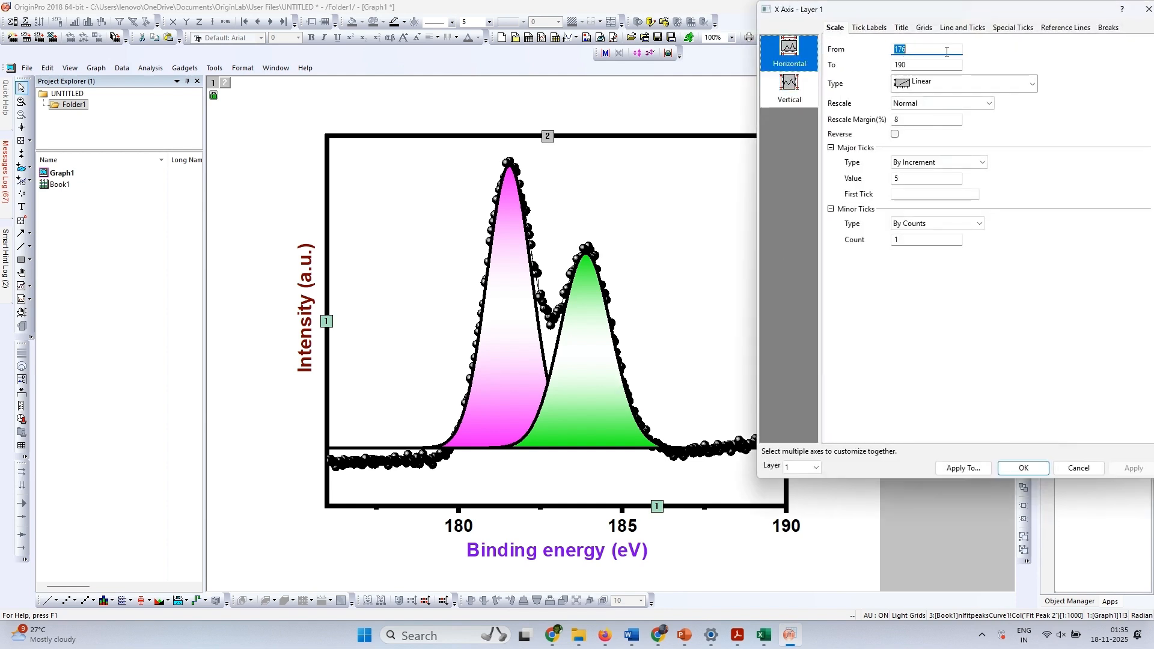
left_click(779, 86)
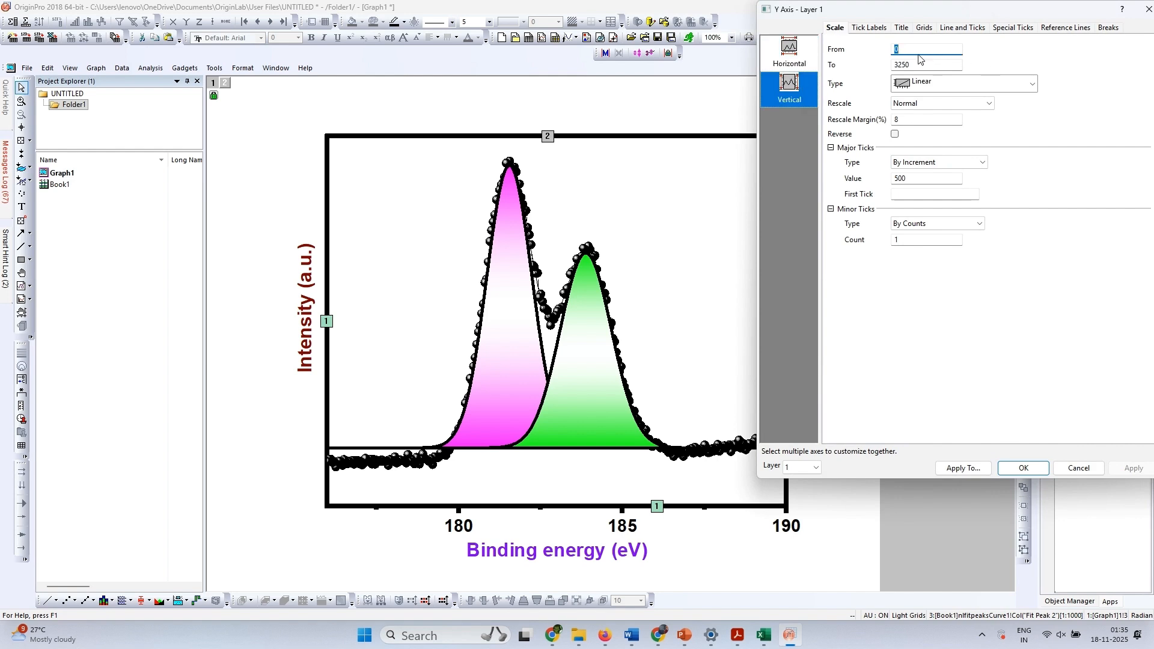
type("100")
left_click(1134, 469)
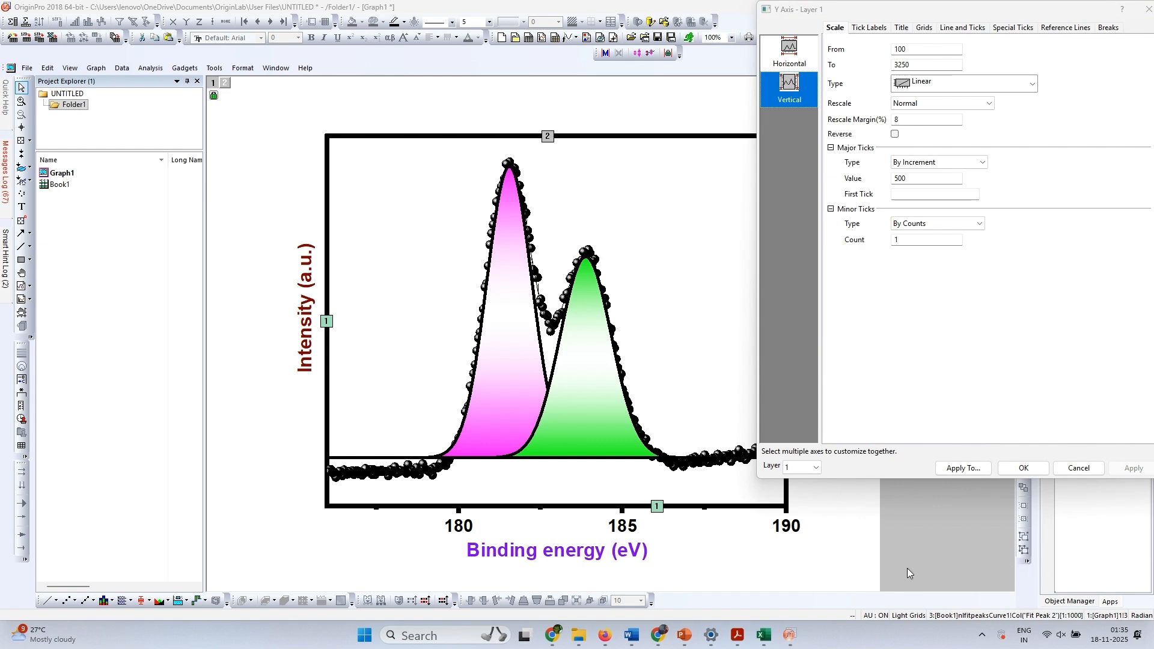
Step: Set the X axis range from 177 to 188, apply it, and close the axis settings
left_click_drag(847, 11, 850, 12)
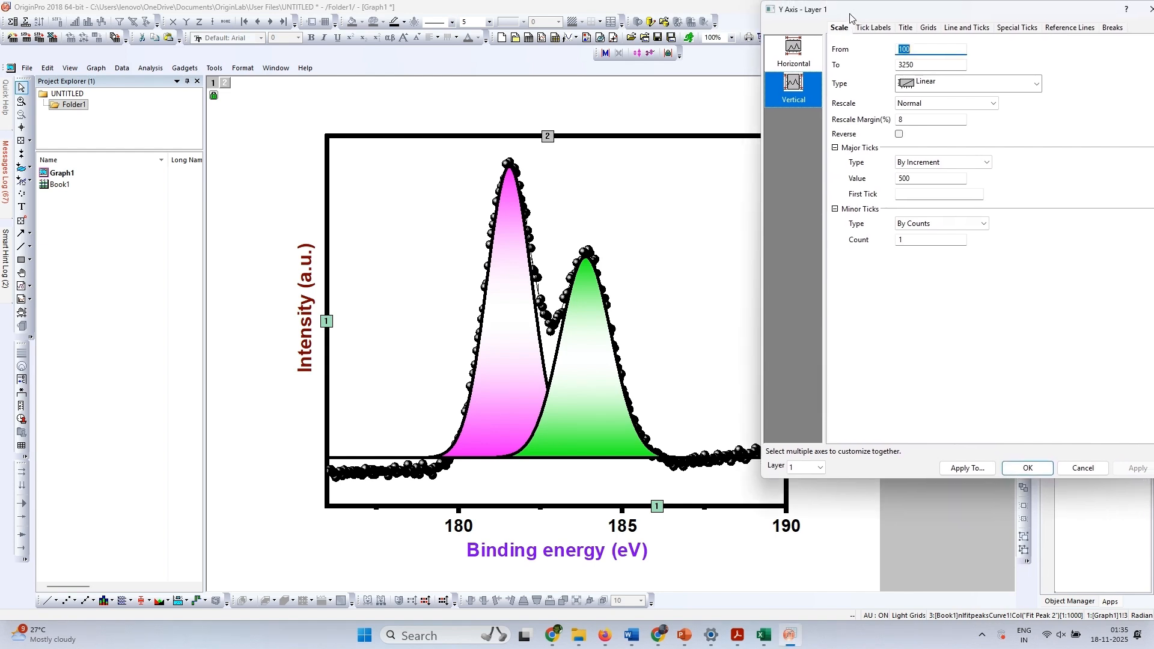
left_click(802, 59)
double_click(923, 64)
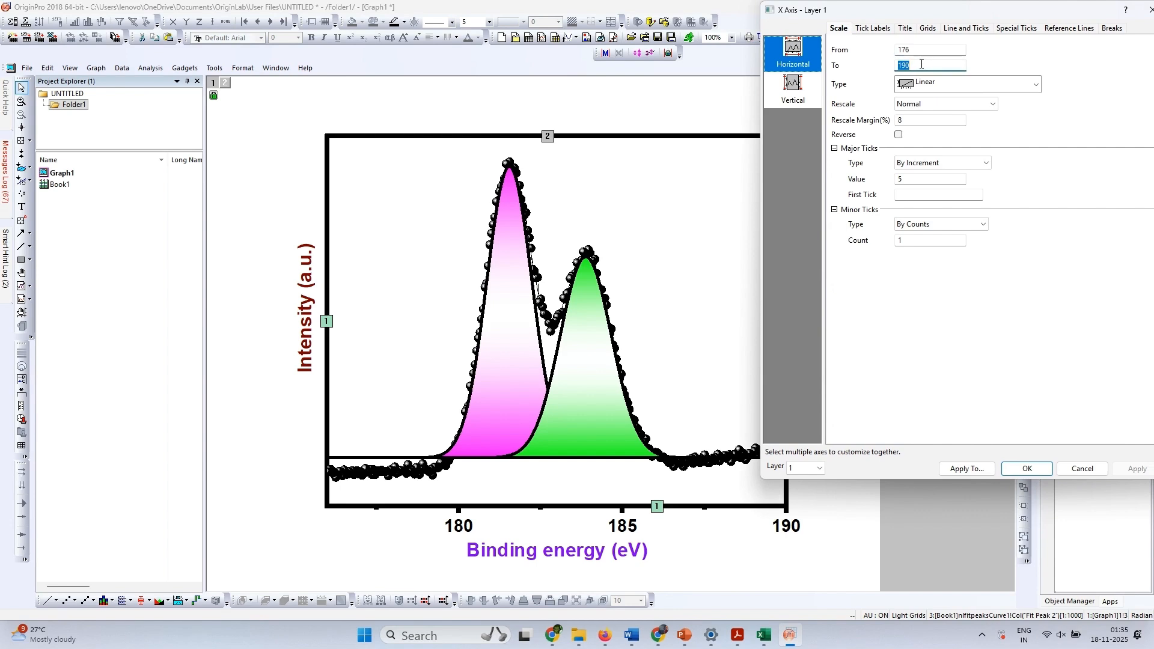
type("188")
left_click(1136, 470)
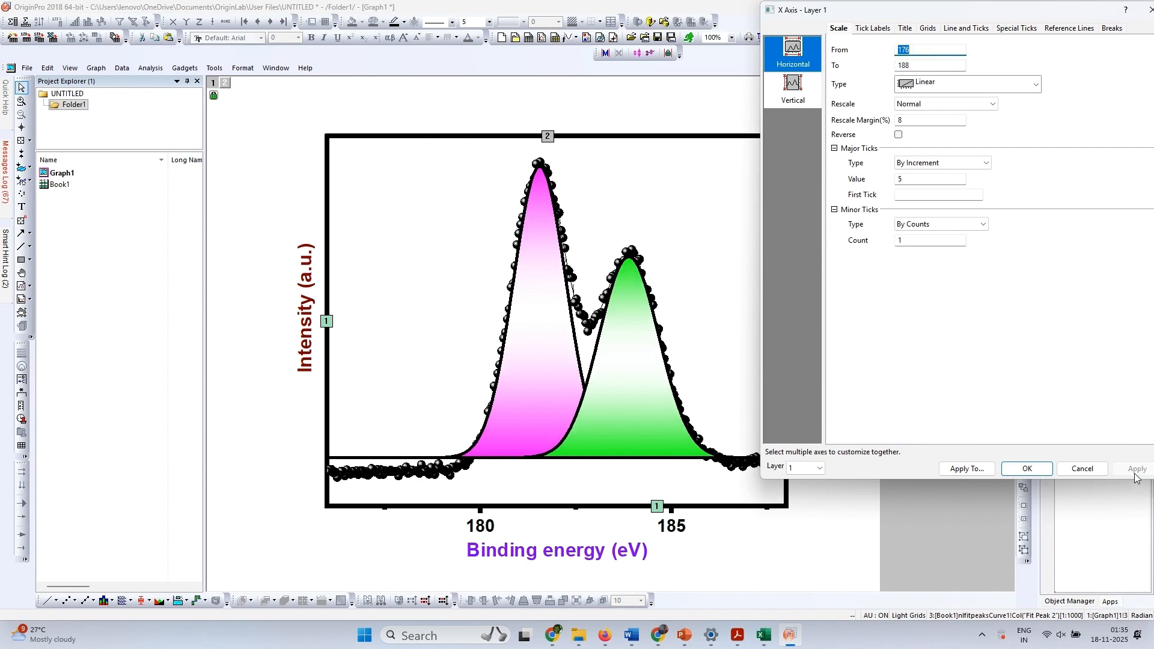
left_click(917, 51)
type("7")
left_click(1138, 470)
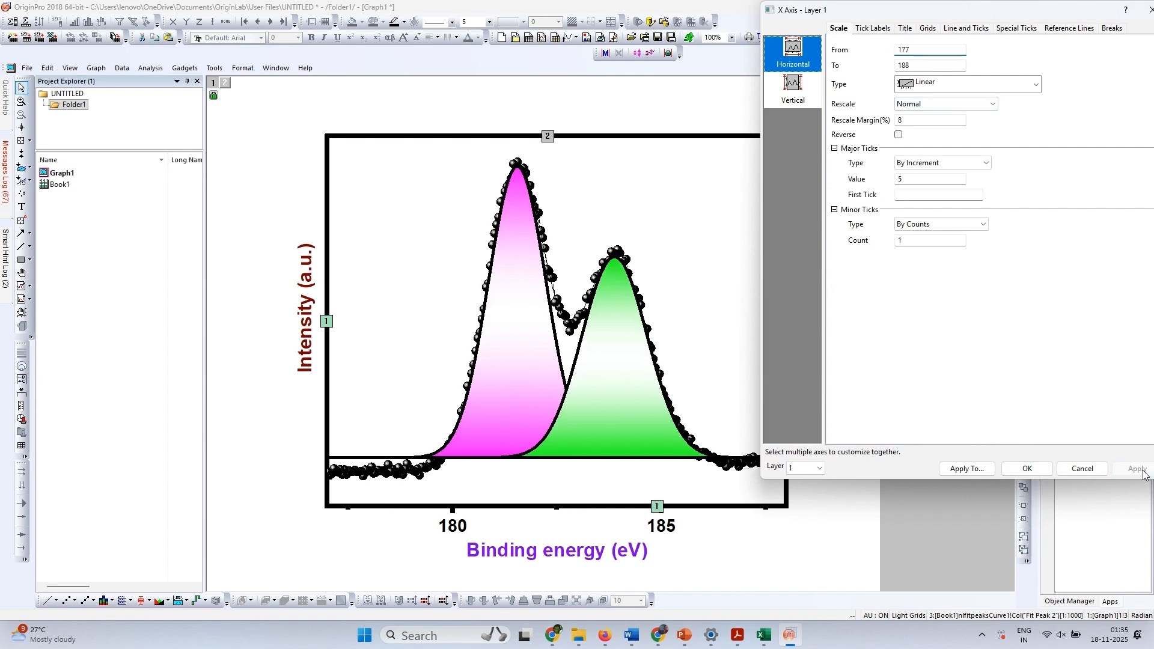
left_click(1026, 469)
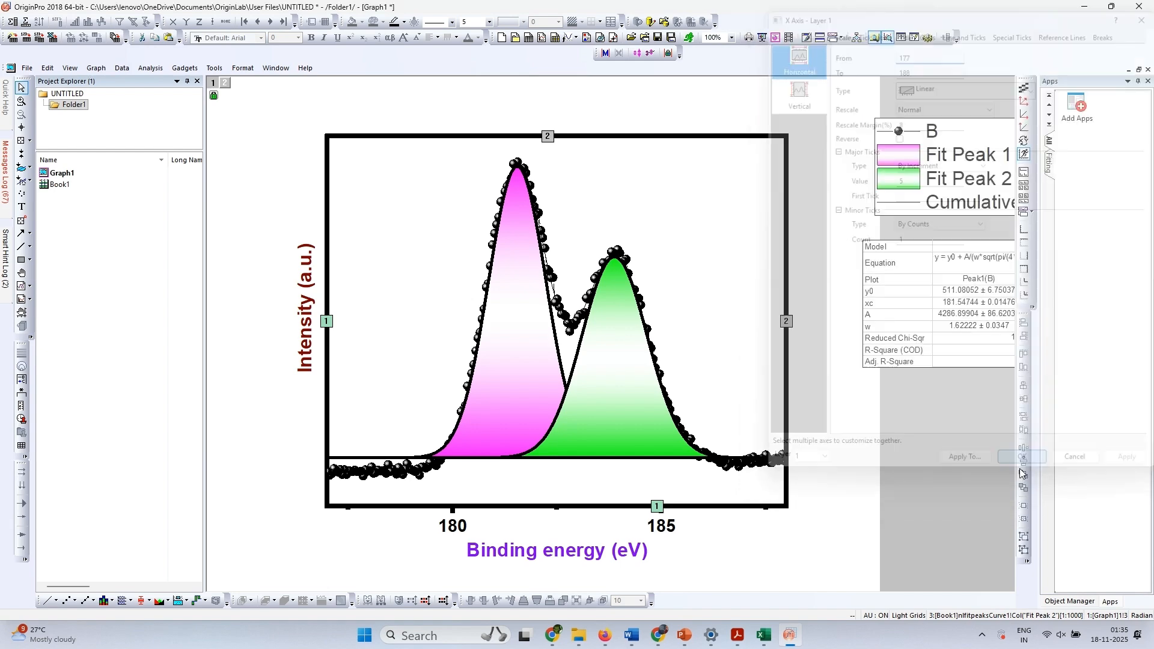
Step: Set the X axis major tick increment to 2 and close the axis settings
double_click(669, 531)
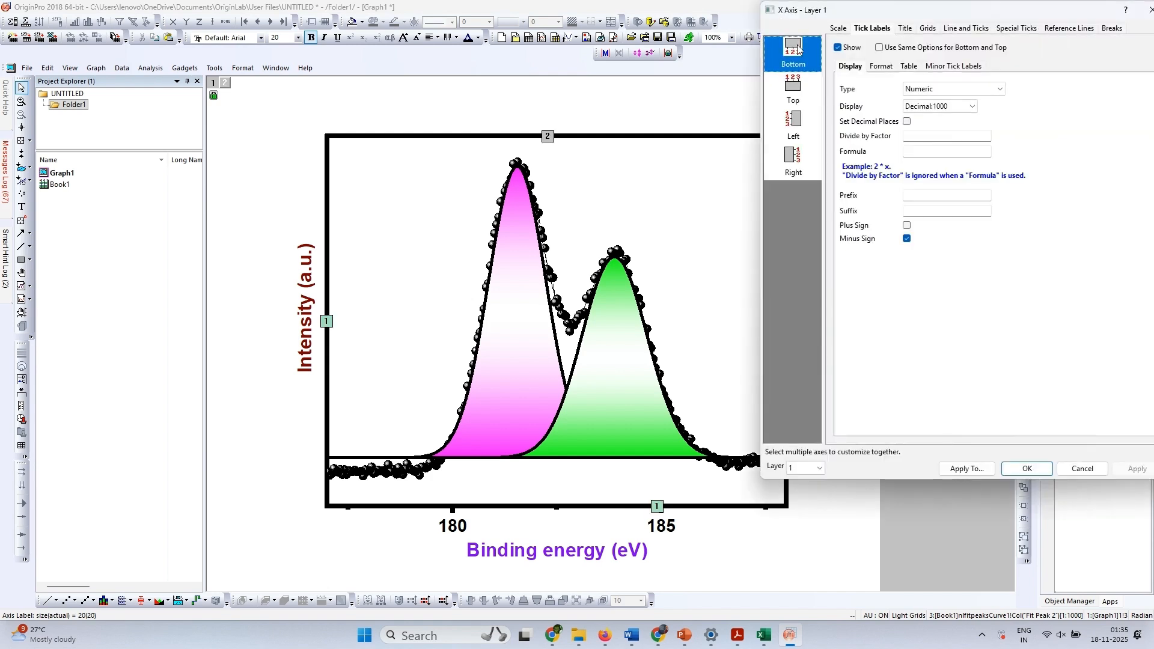
left_click(833, 31)
left_click_drag(913, 181, 880, 178)
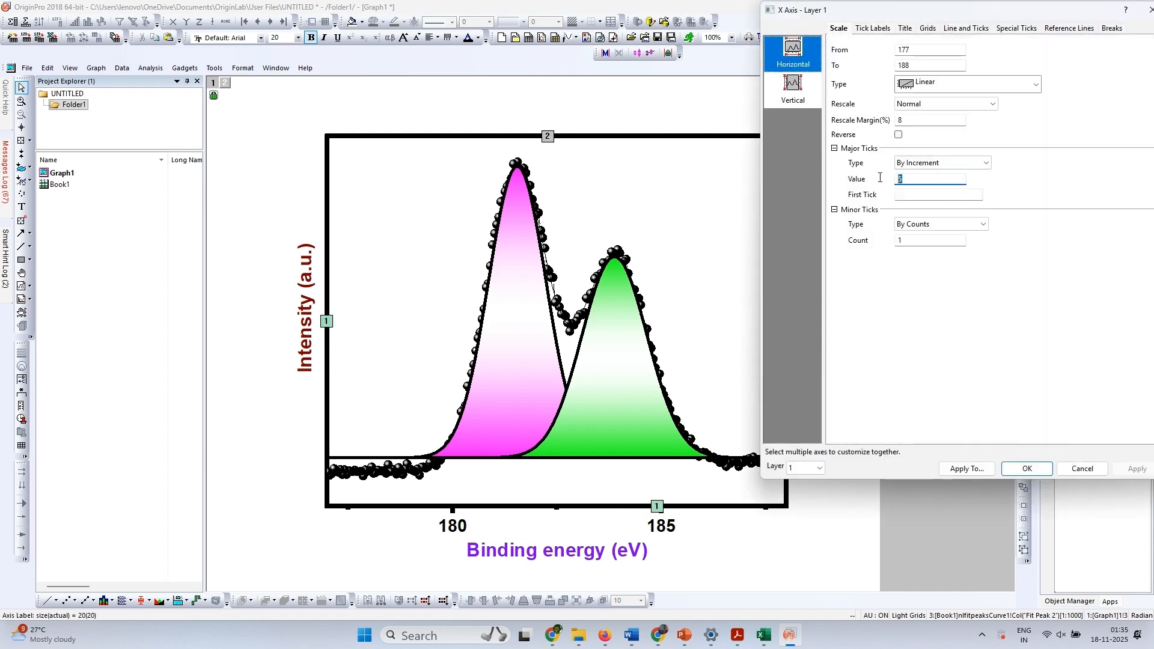
type("2")
left_click(1131, 468)
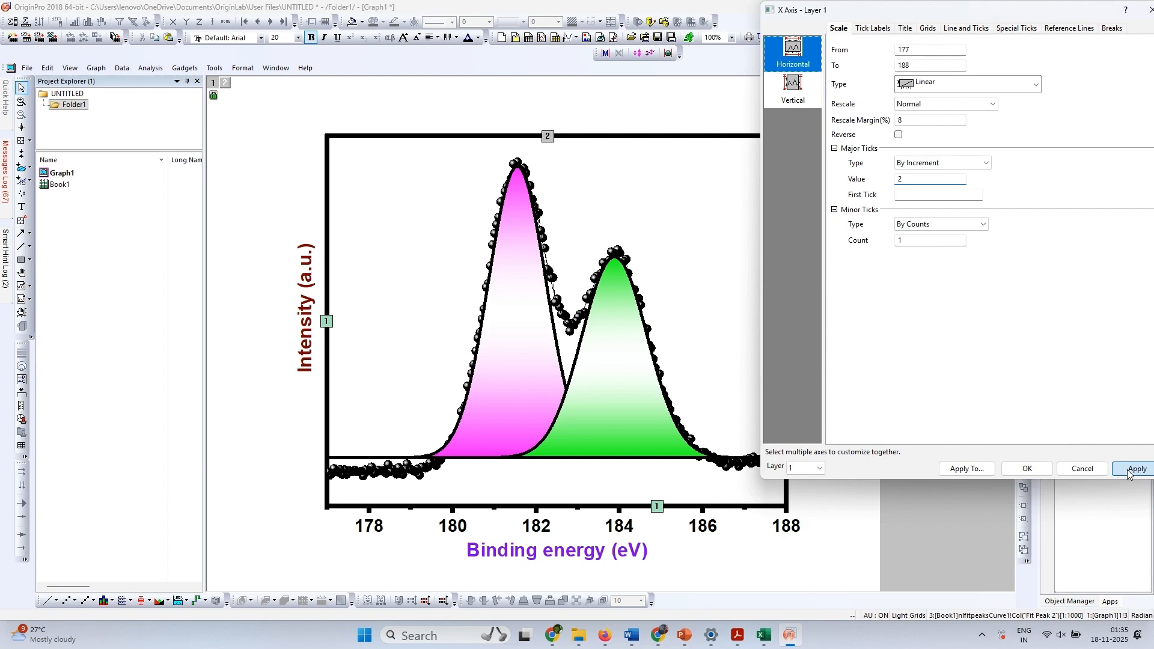
left_click(1040, 468)
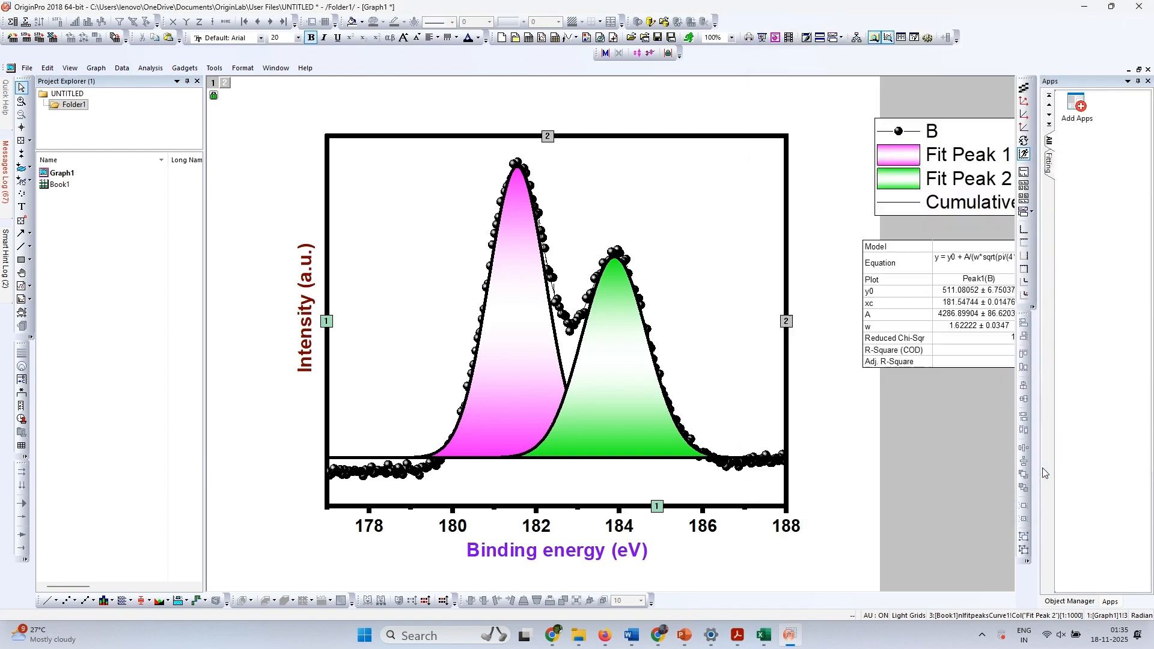
left_click(789, 532)
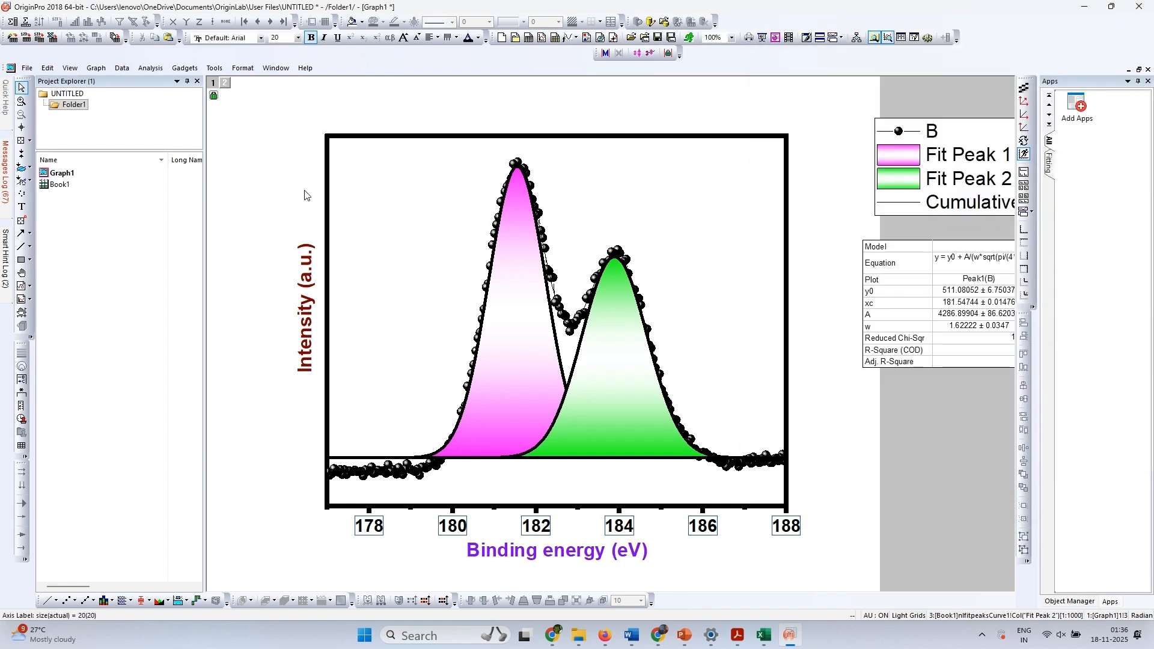
left_click(823, 399)
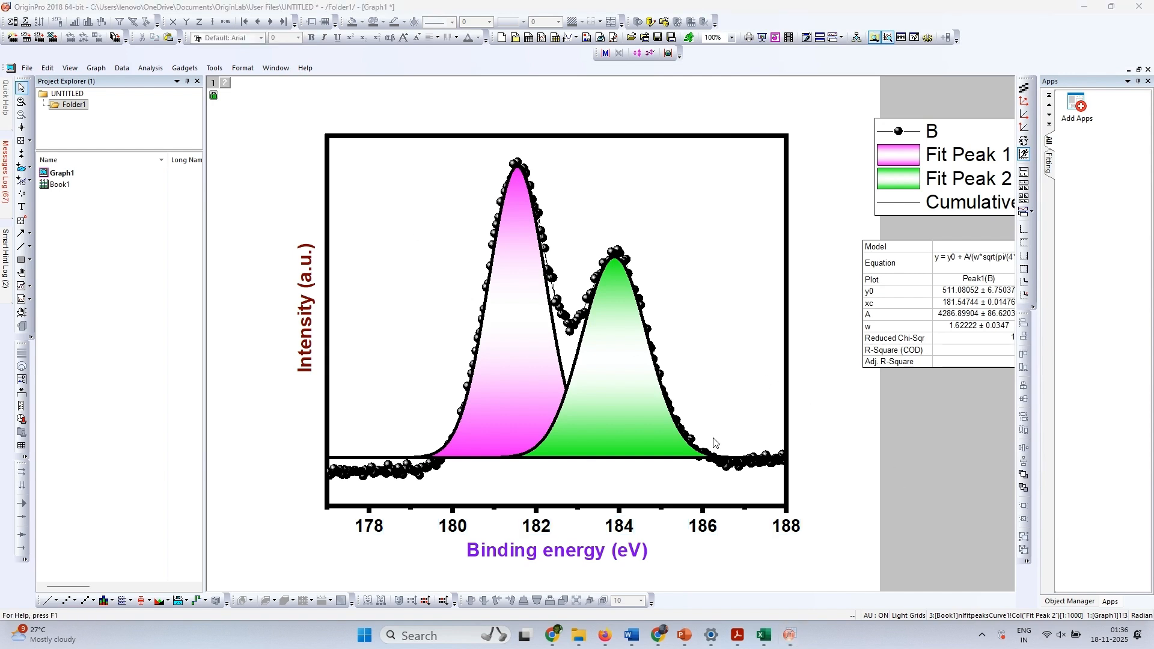
Step: Duplicate the X axis title into the empty area above the second peak and replace its text with "Zr 3d"
left_click(612, 560)
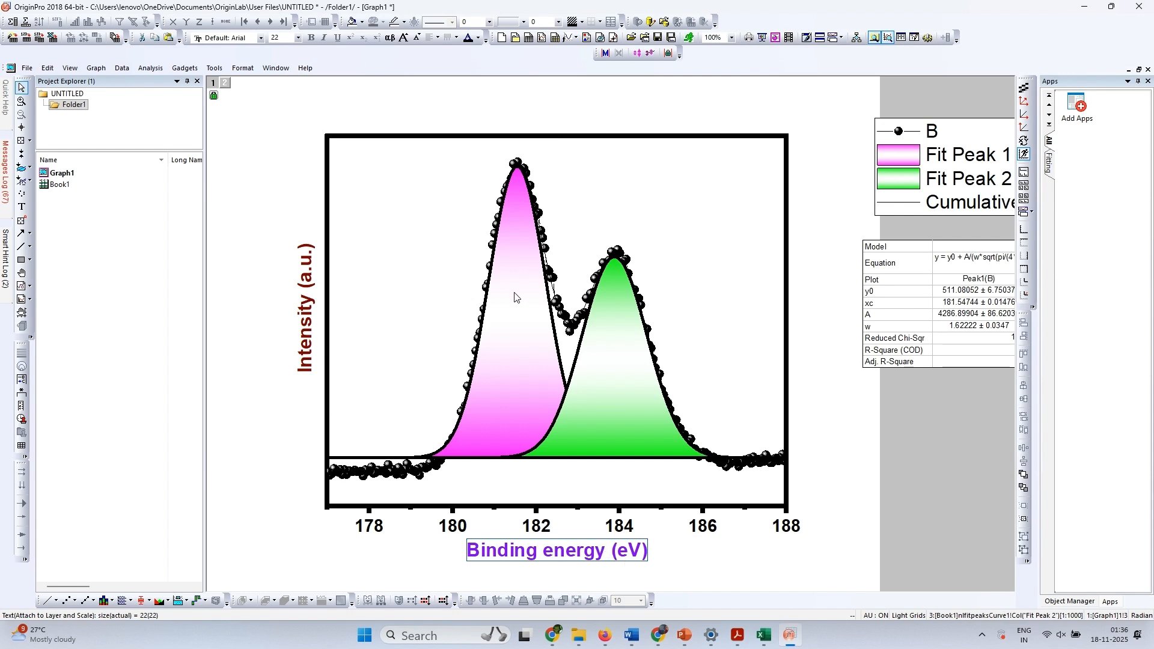
left_click(641, 173)
key("ctrl+v")
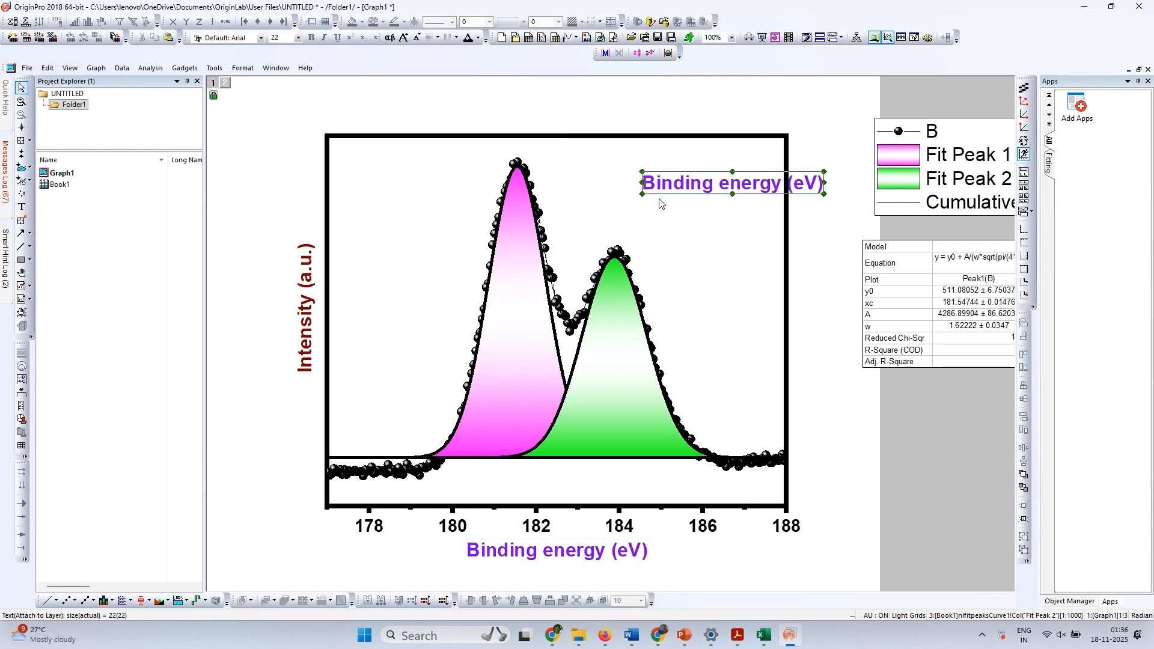
double_click(671, 184)
type("Z")
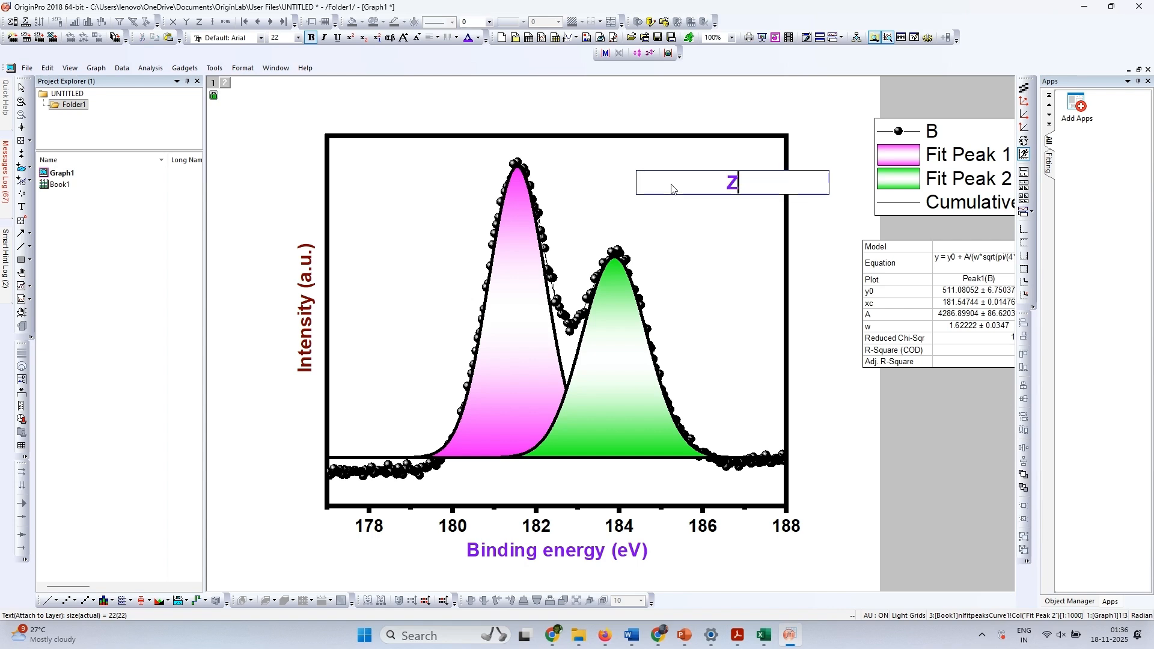
type("r 3d")
Step: Color the Zr 3d label red and move it into the upper-right corner of the plot frame
key("ctrl+a")
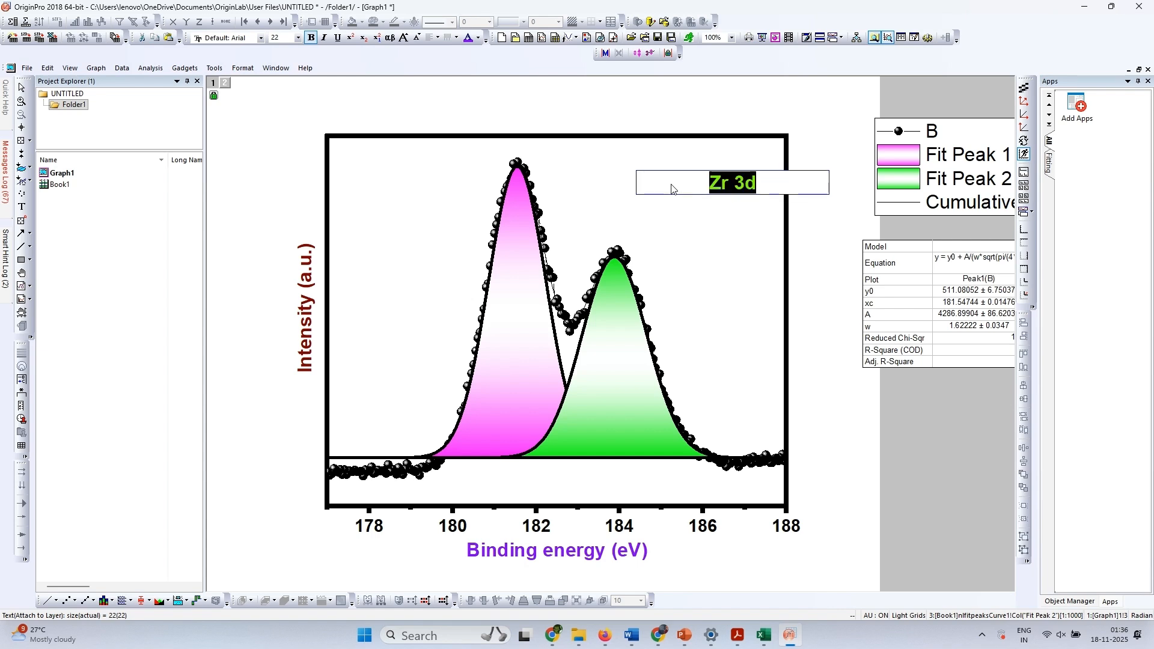
left_click(478, 38)
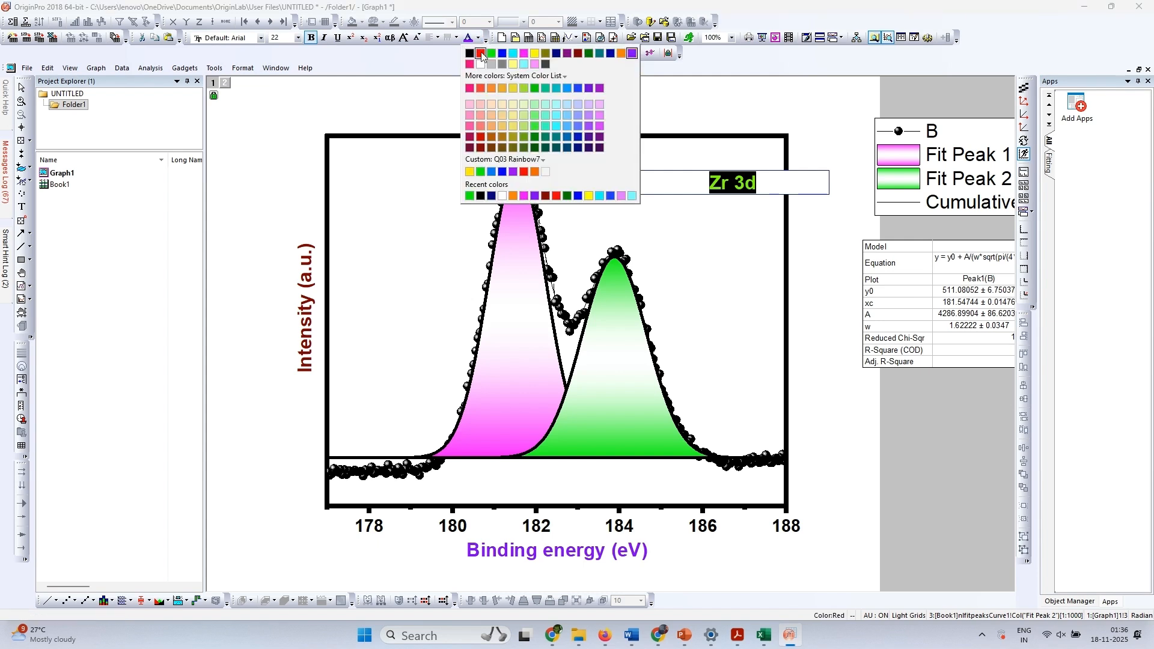
left_click(481, 54)
left_click(736, 191)
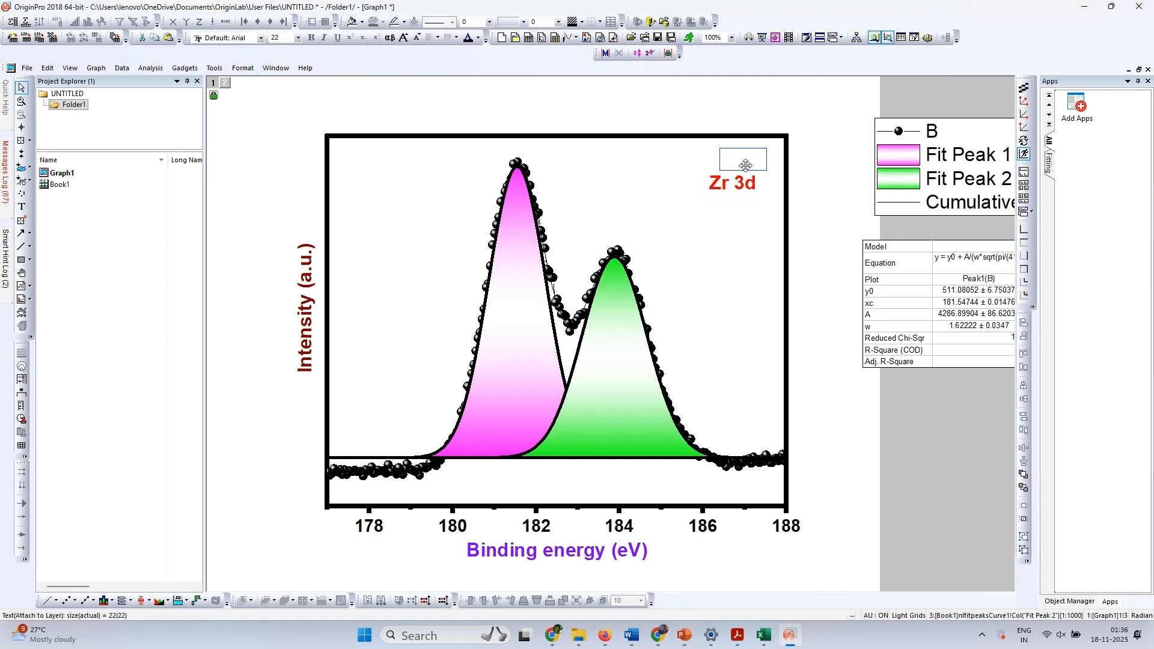
left_click_drag(745, 165, 761, 158)
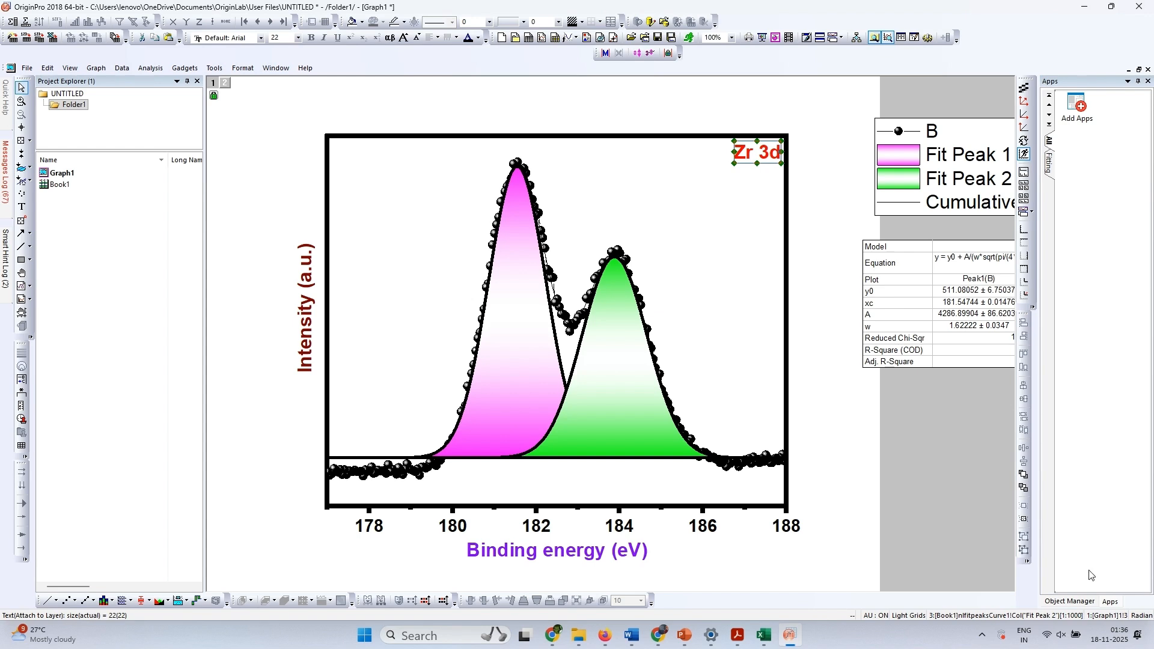
left_click(900, 566)
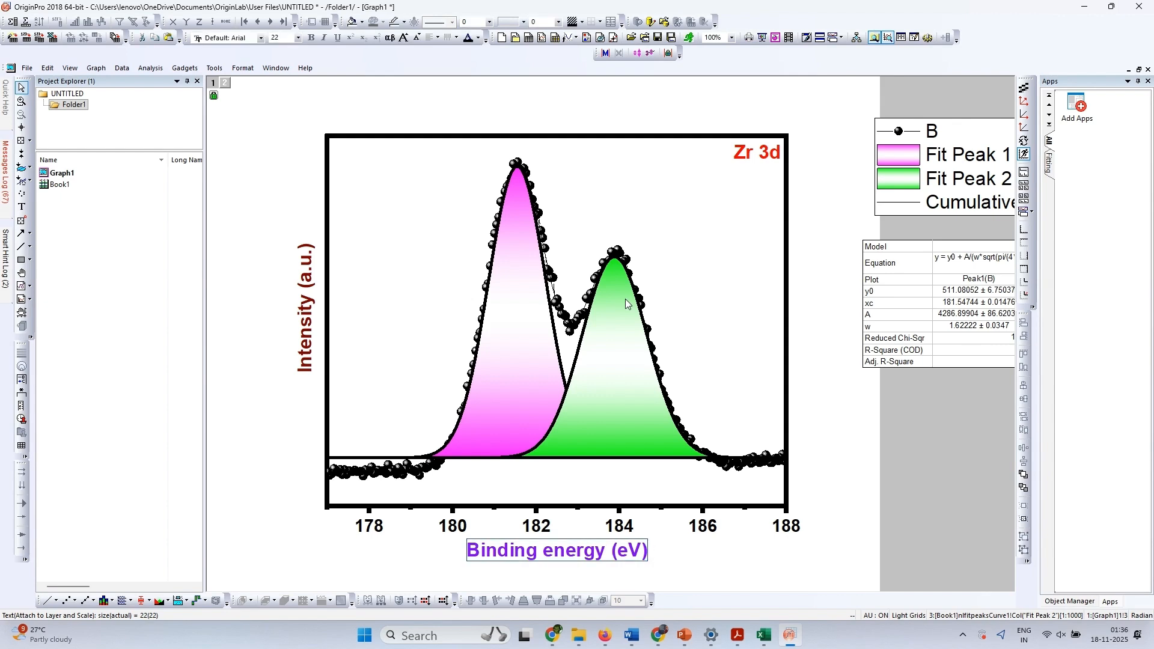
Step: Duplicate the X axis title into the empty area below the Zr 3d label and replace its text with "Zr 3d5/2"
left_click(613, 175)
type("Binding energy (eV)")
double_click(631, 186)
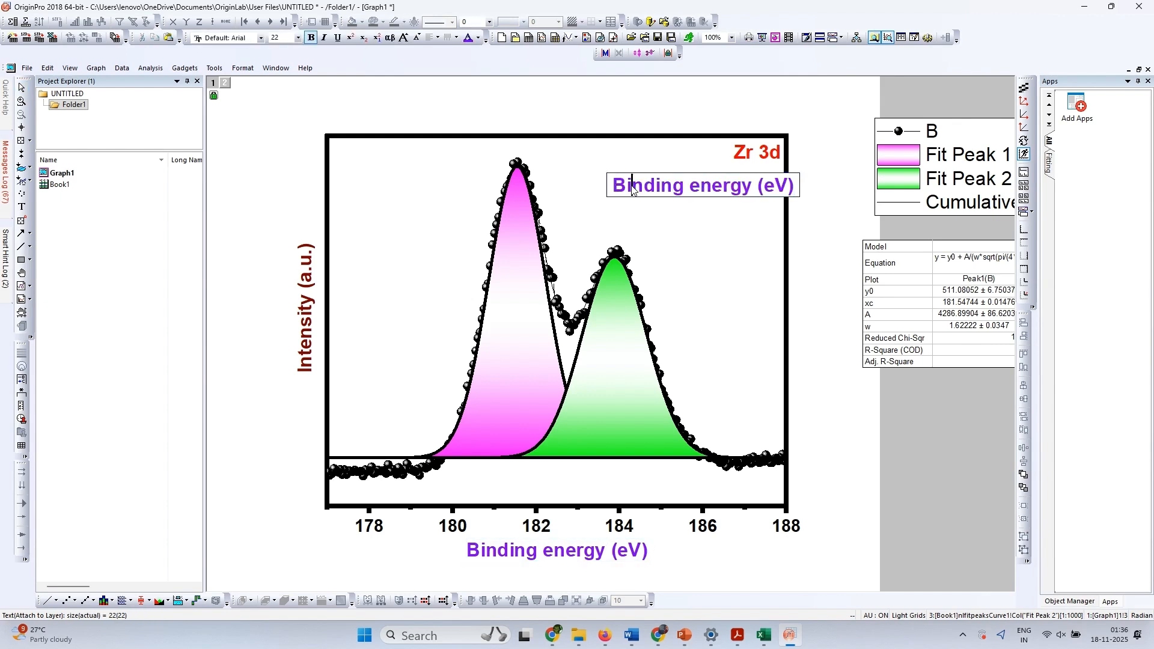
key("ctrl+a")
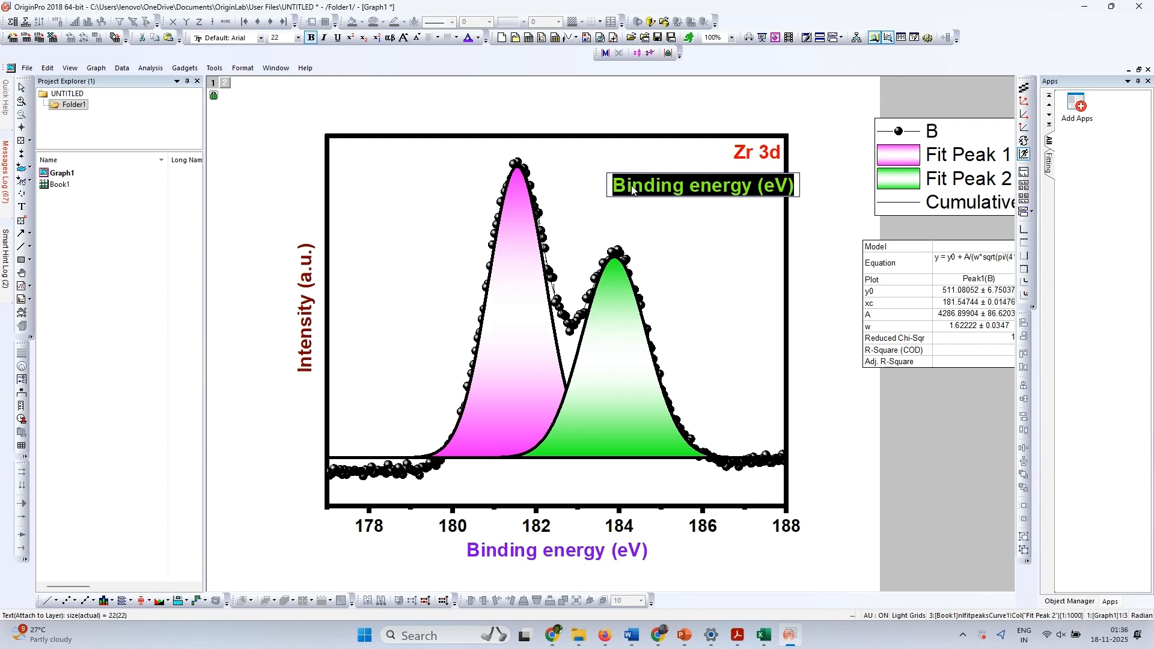
type("Zr 3")
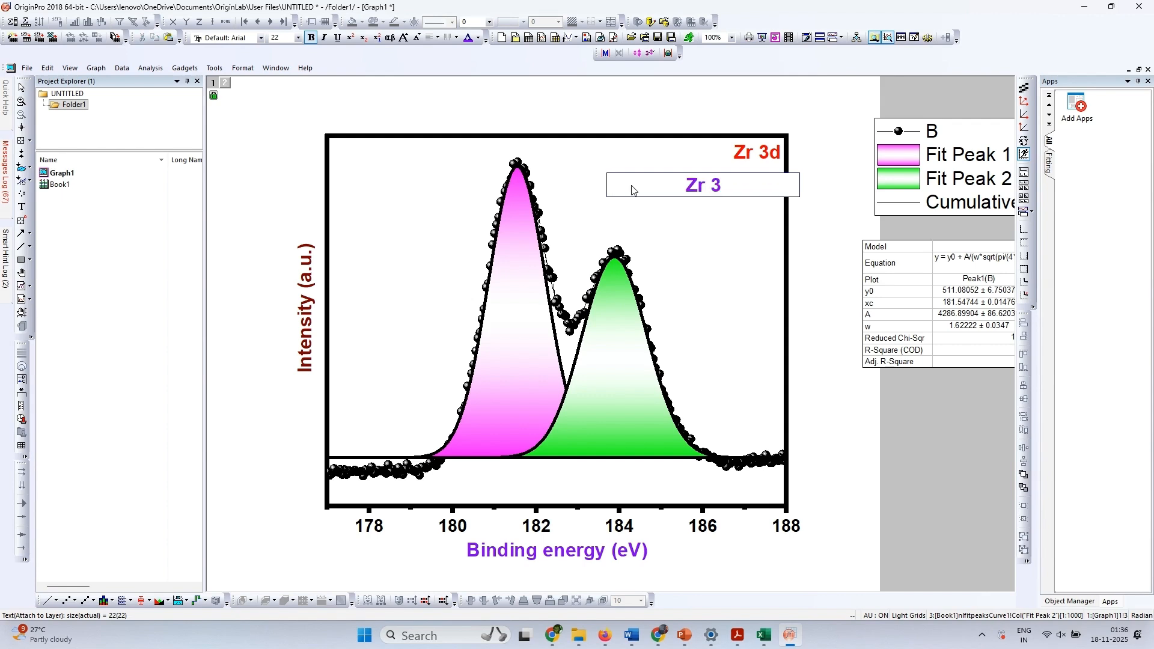
type("d")
key("BackSpace")
type("5/2")
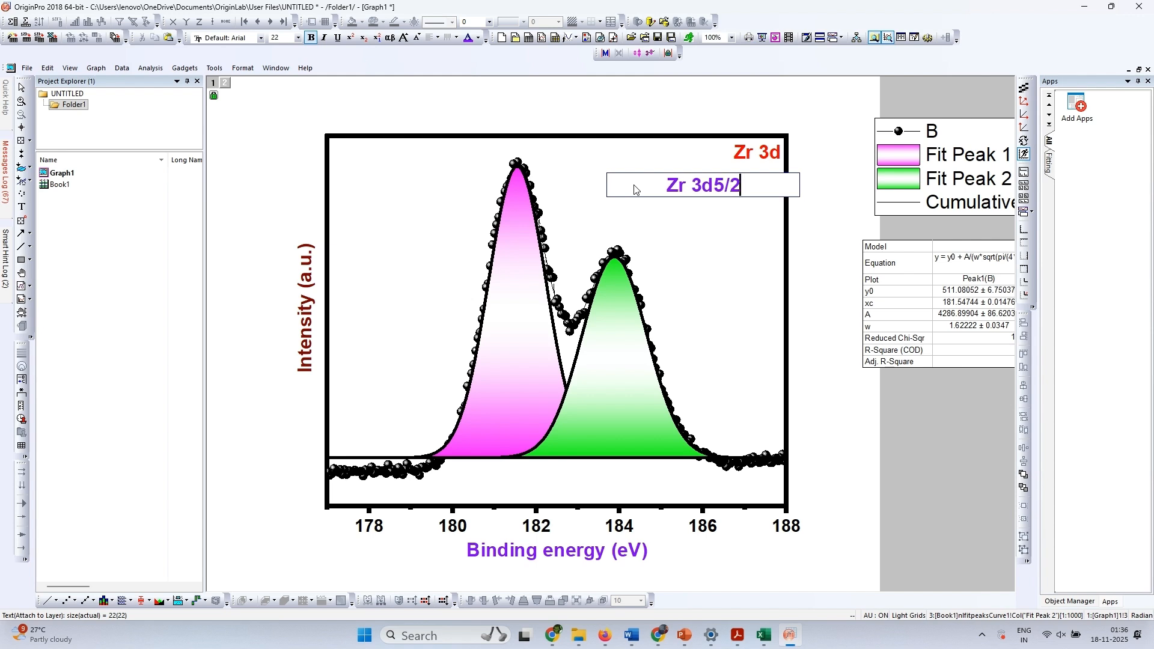
Step: Make the 5/2 in the new label a subscript and place the label above the first peak
key("shift+Left")
key("shift+Left")
key("shift+Left")
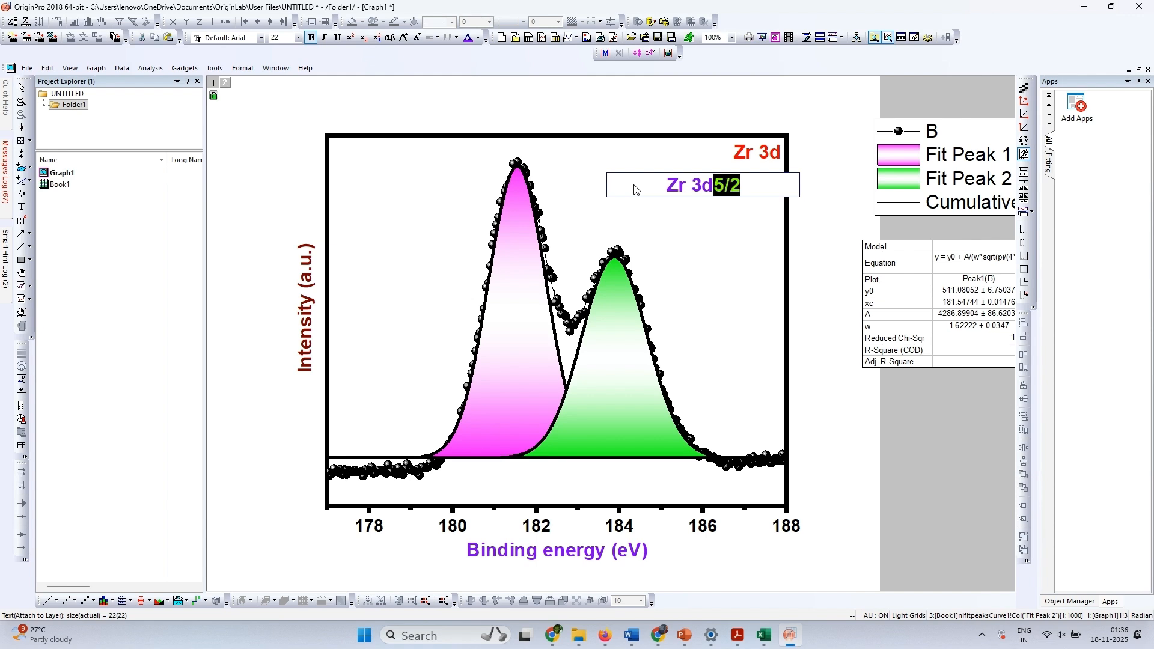
key("ctrl+equal")
left_click(707, 212)
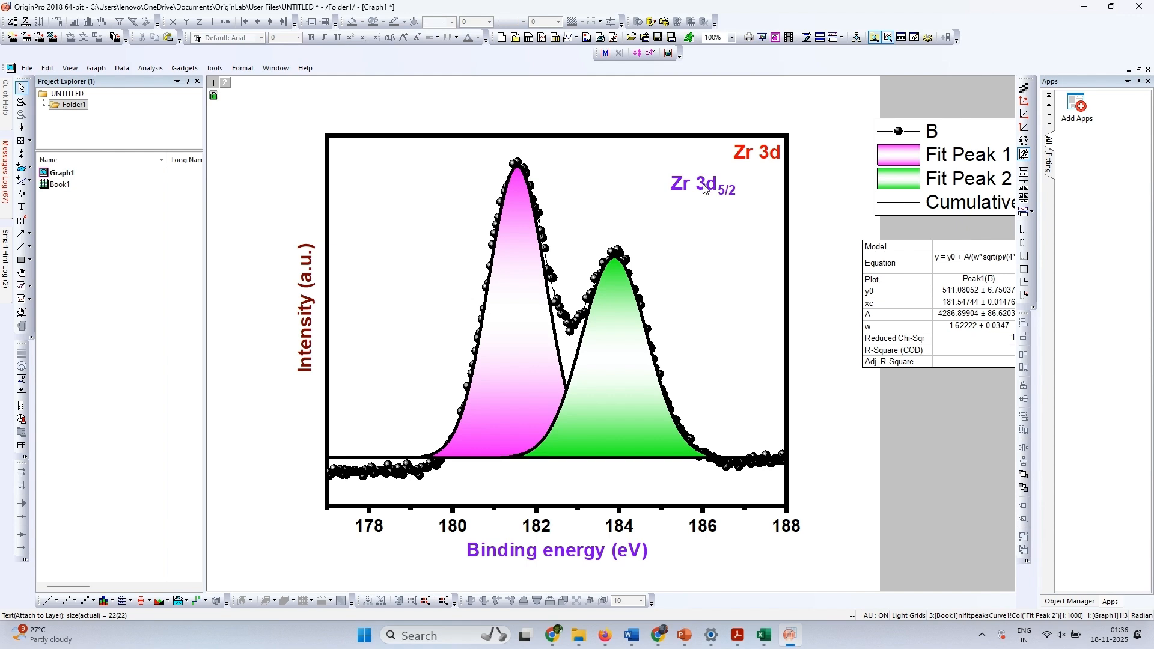
left_click_drag(519, 150, 519, 150)
left_click(617, 189)
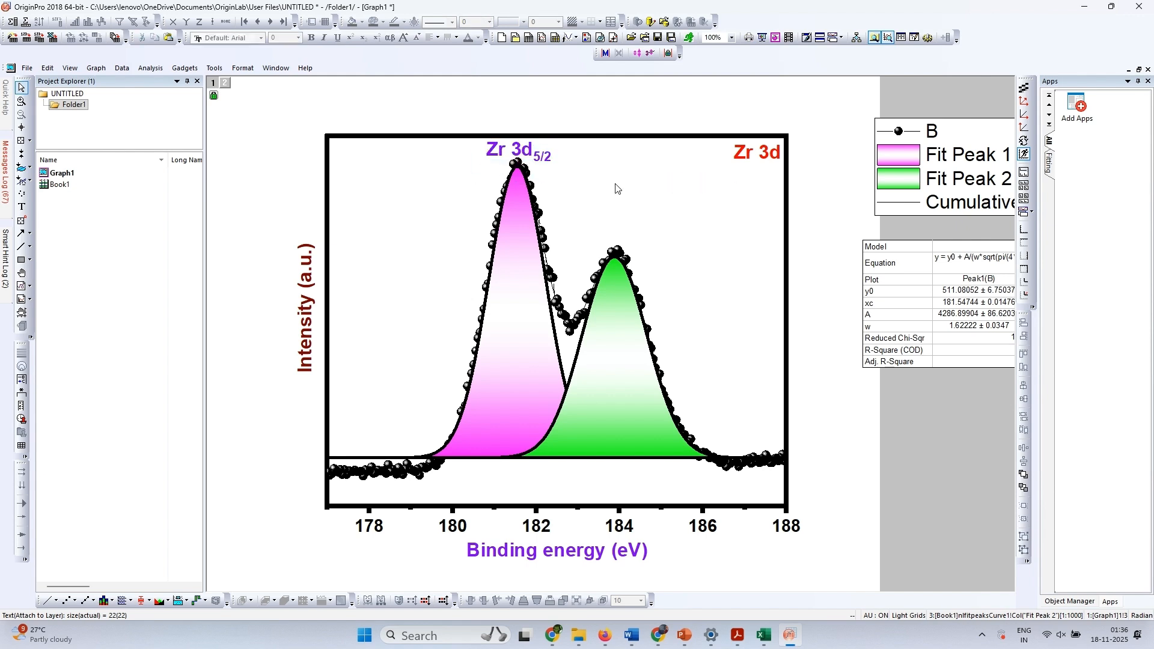
Step: Duplicate the first peak's label, change the copy's subscript to 3/2, and place it above the second peak
left_click(542, 160)
key("ctrl+c")
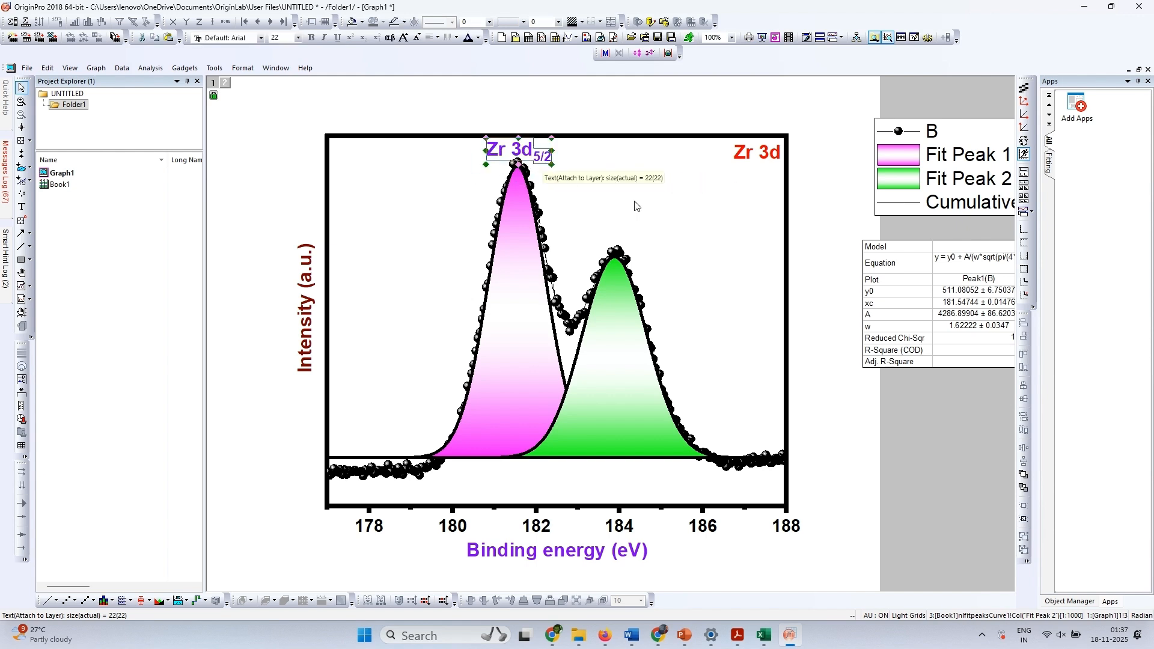
left_click(641, 204)
key("ctrl+v")
double_click(699, 223)
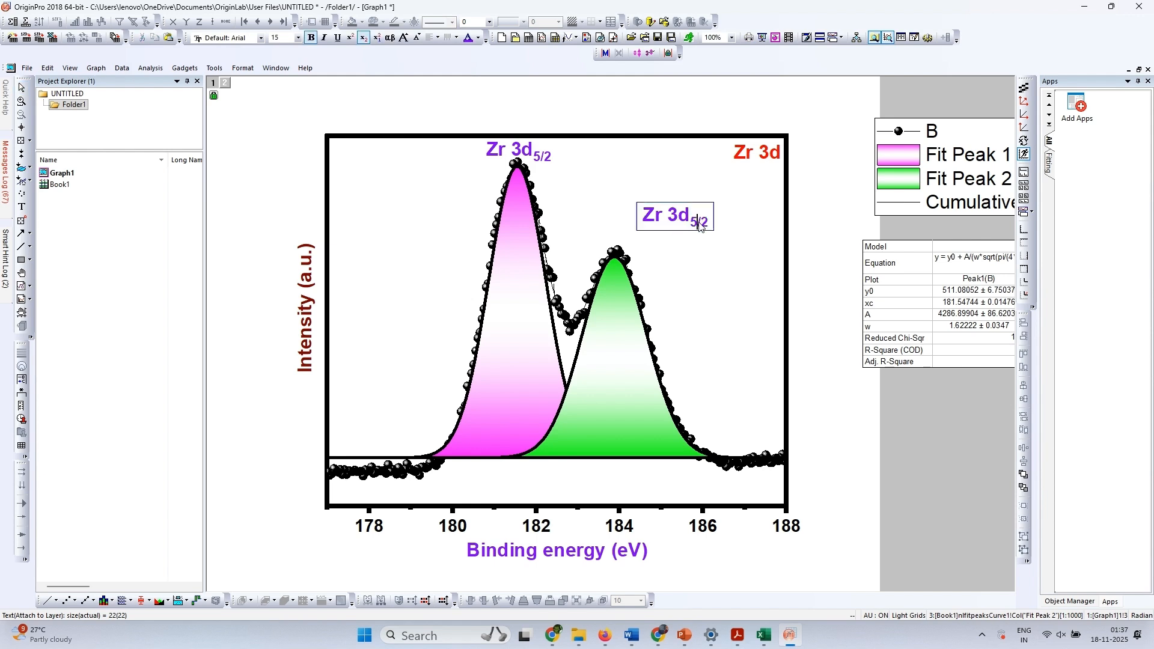
key("BackSpace")
key("BackSpace")
key("BackSpace")
type("3/2")
key("Escape")
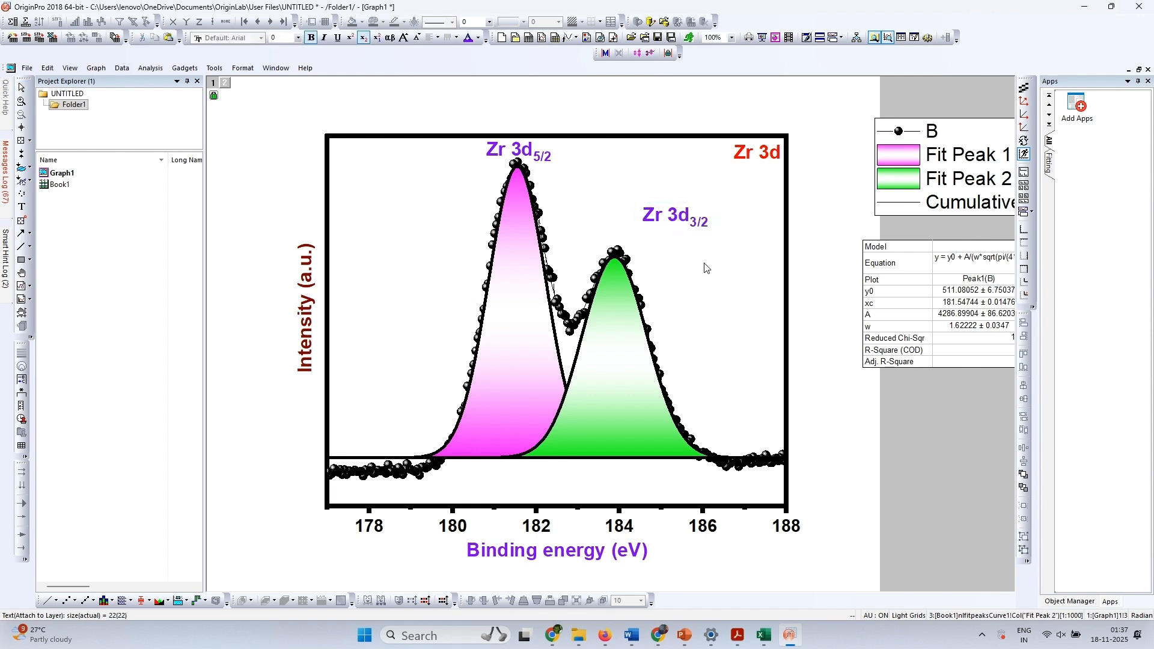
left_click_drag(684, 217, 636, 238)
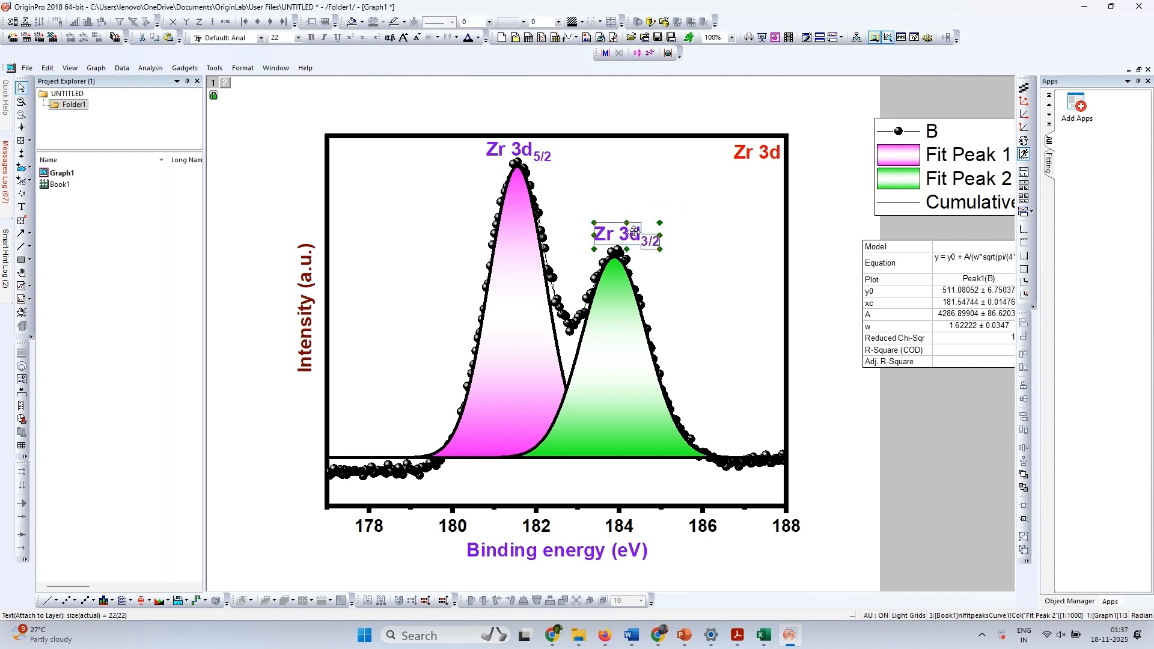
left_click(693, 222)
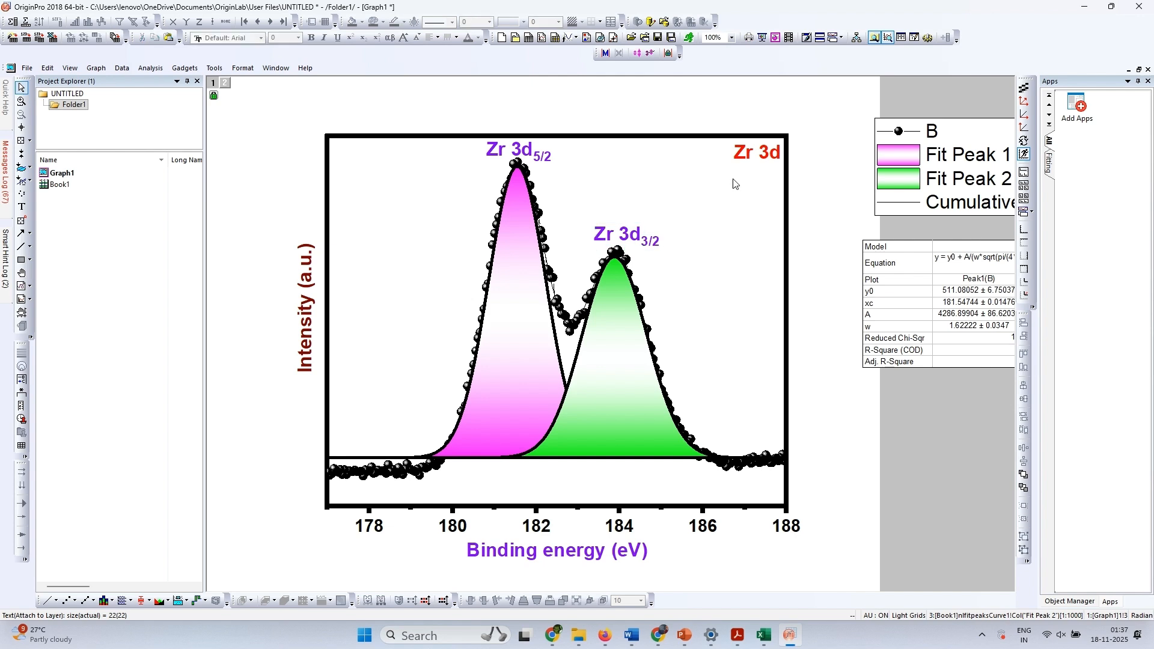
Step: Paste another Zr 3d3/2 label beside the second peak and move the fit results table fully onto view below it
left_click(650, 242)
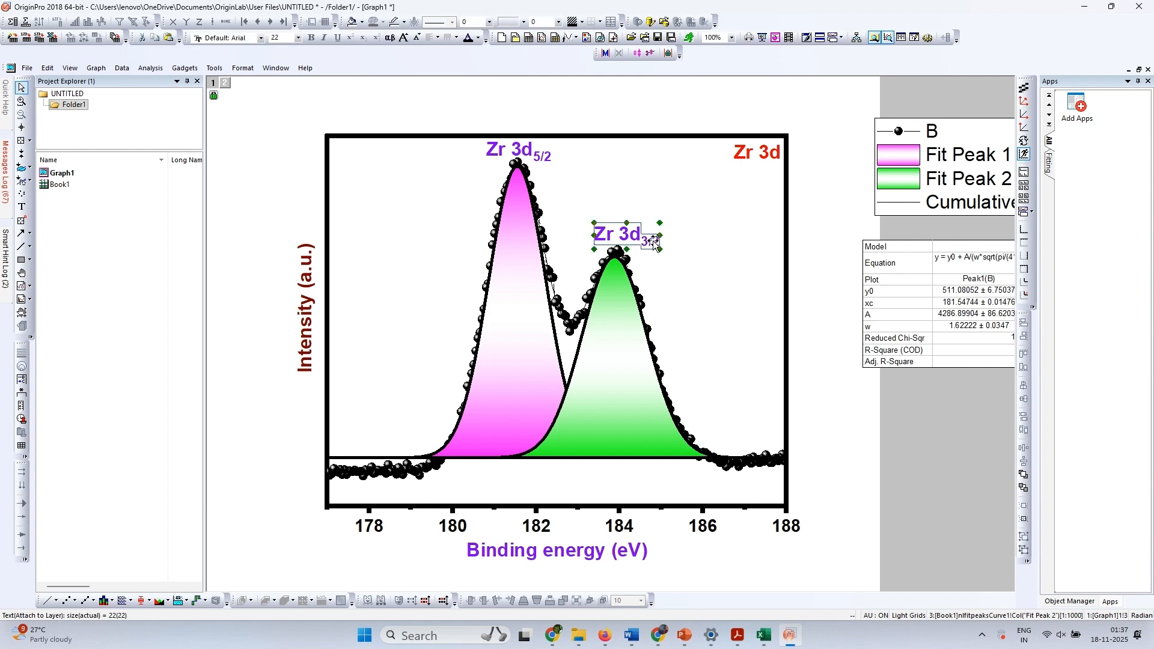
left_click(716, 261)
key("ctrl+v")
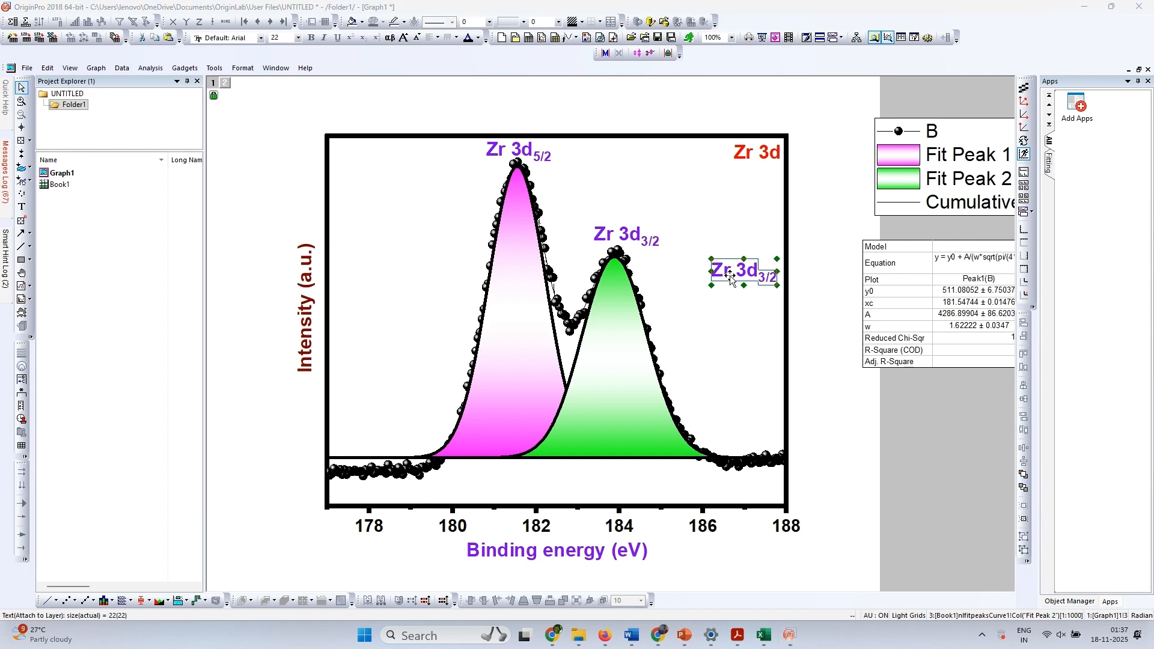
left_click(729, 273)
left_click(937, 363)
left_click_drag(944, 364, 816, 434)
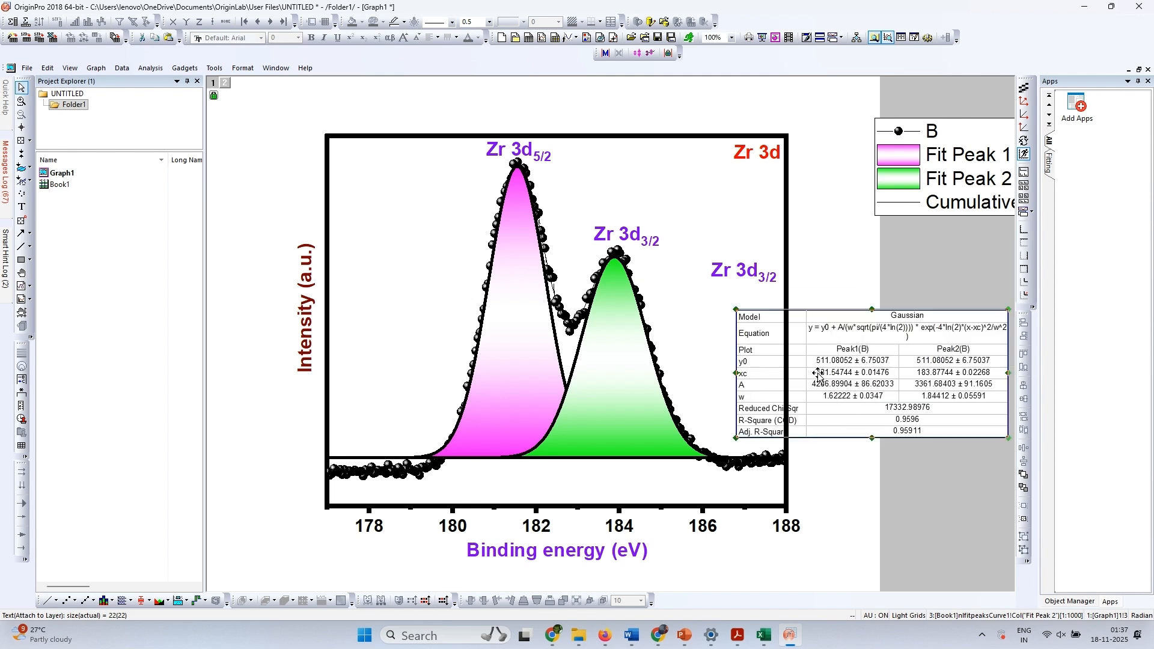
Step: Replace the text of the label above the fit results table with "181.5 eV"
left_click(743, 280)
double_click(742, 278)
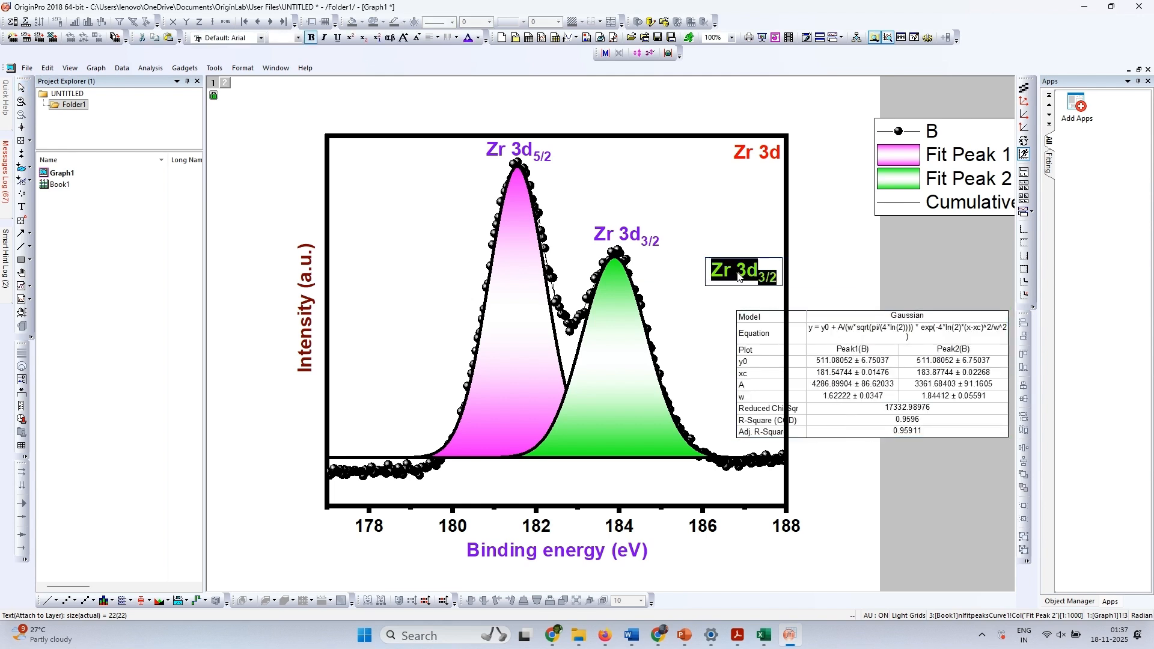
type("181.5 ")
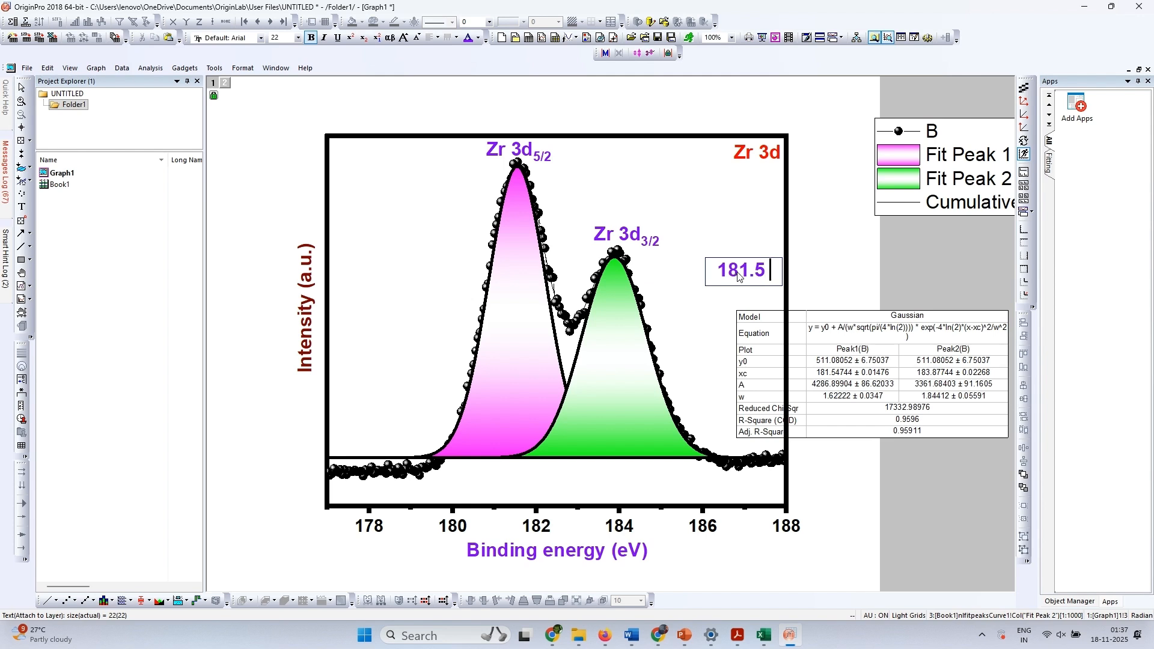
type("eVa")
key("ctrl+a")
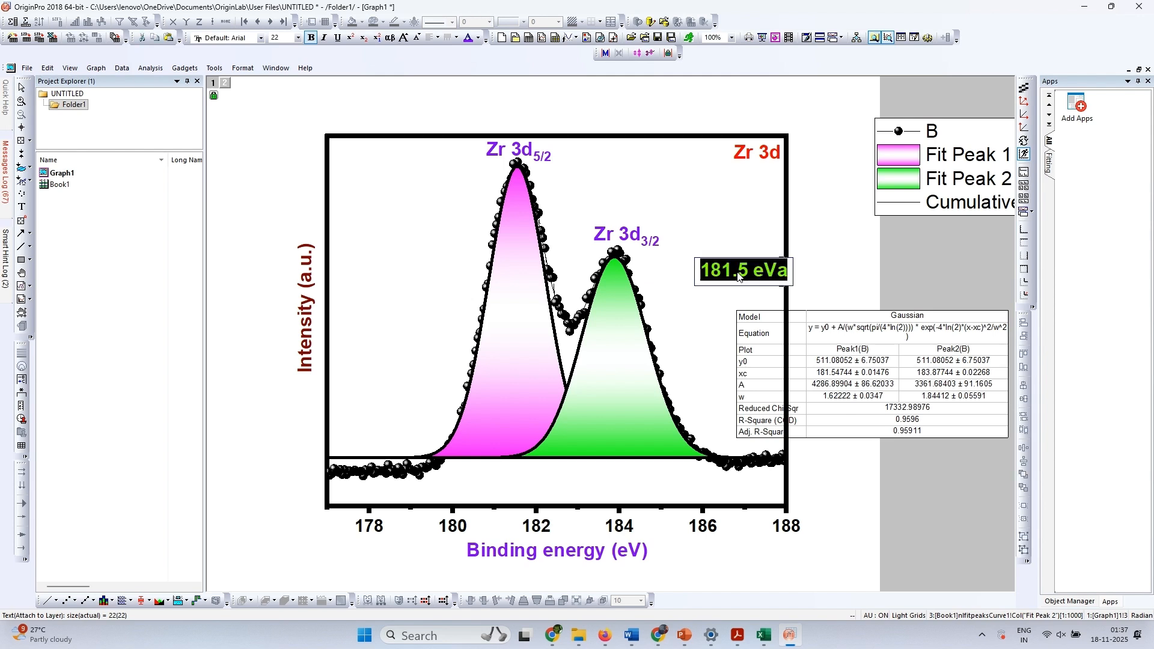
key("End")
key("BackSpace")
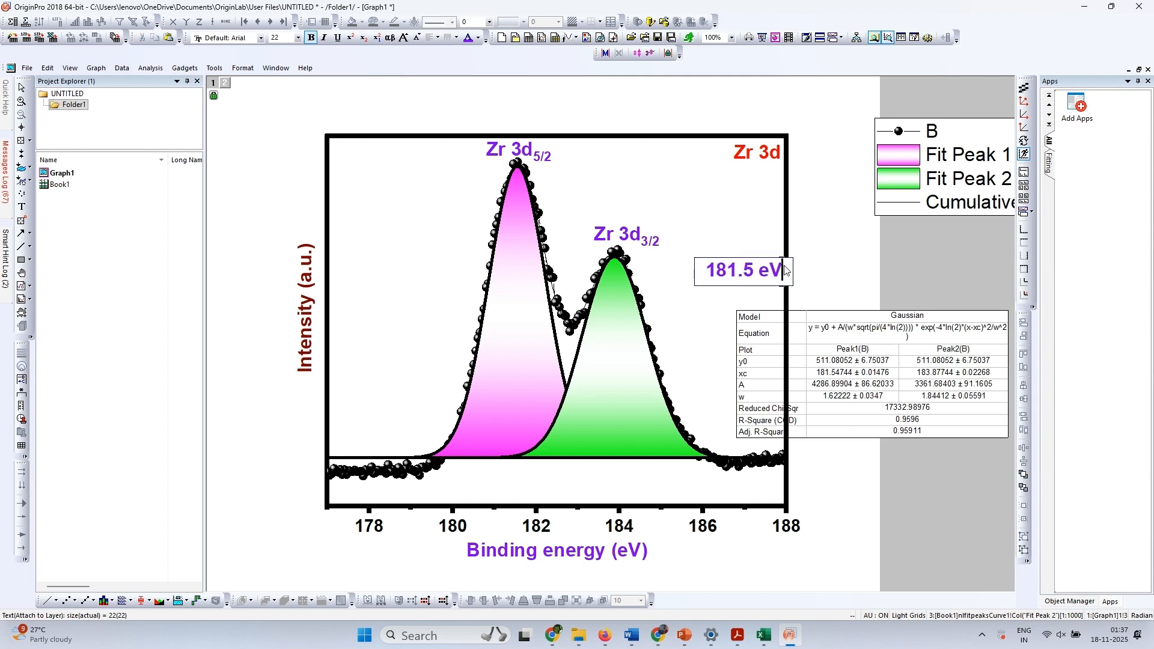
Step: Color the 181.5 eV label's text blue
left_click(1064, 575)
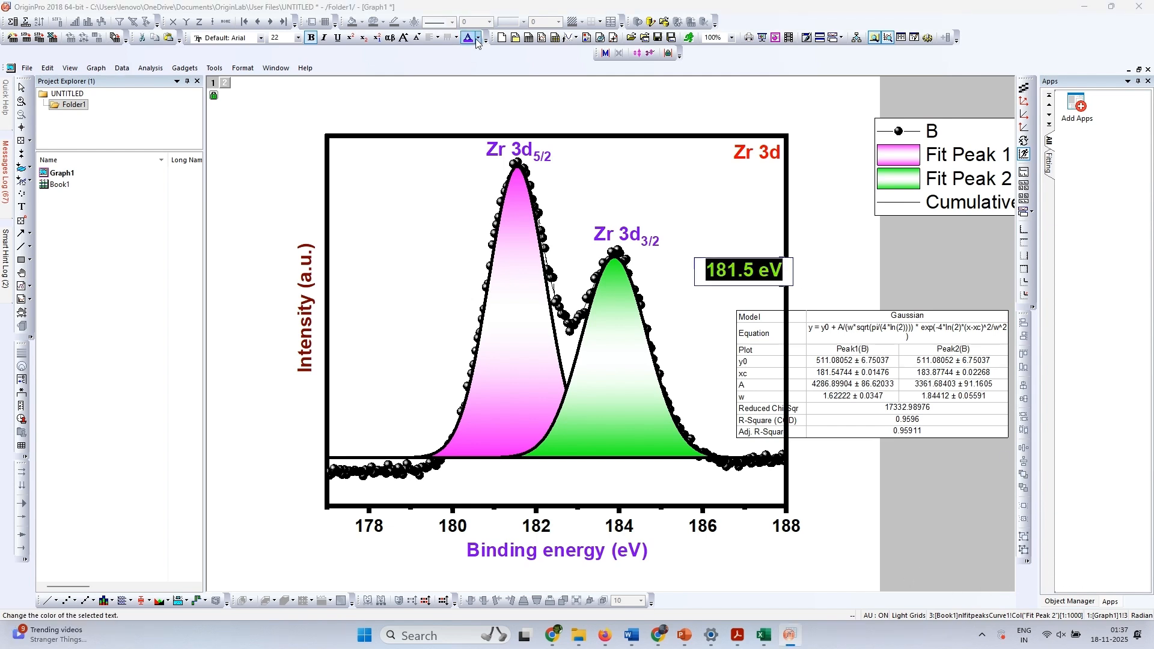
left_click(478, 38)
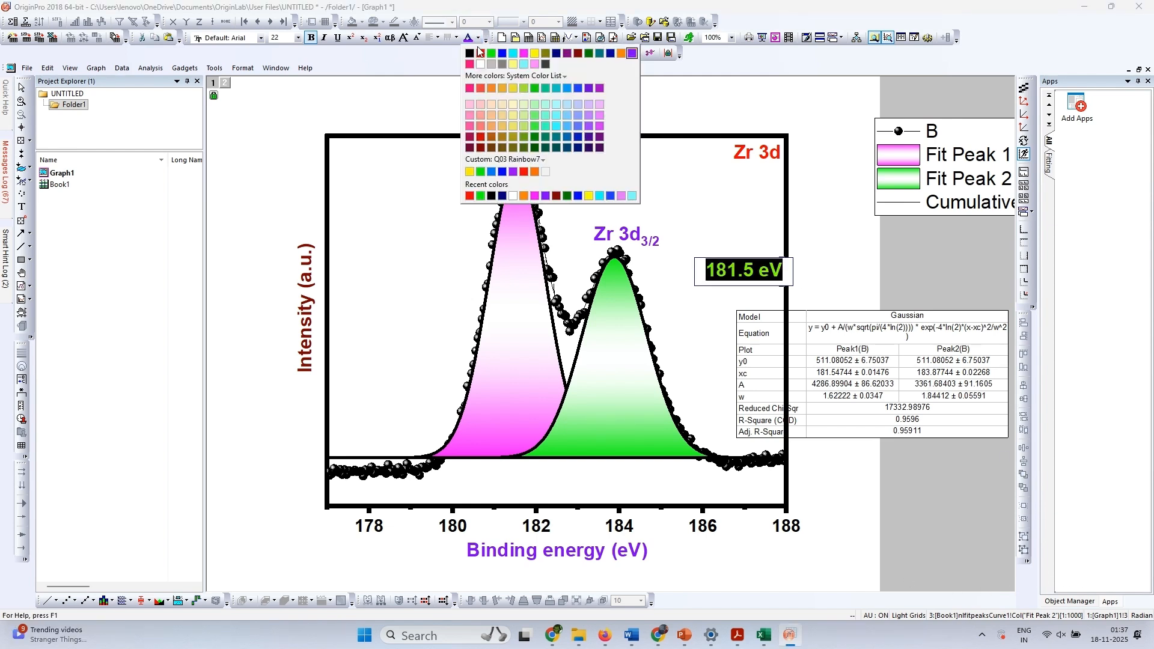
left_click(503, 54)
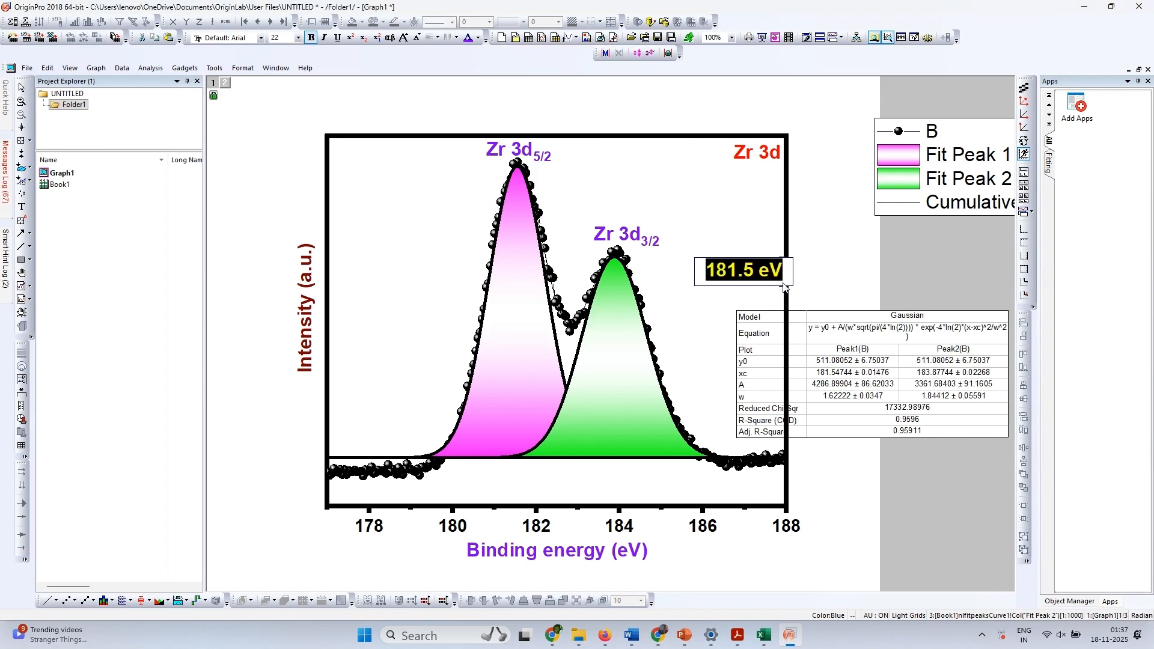
left_click(748, 240)
Step: Change the 181.5 eV label's text color to dark green
double_click(740, 270)
key("ctrl+a")
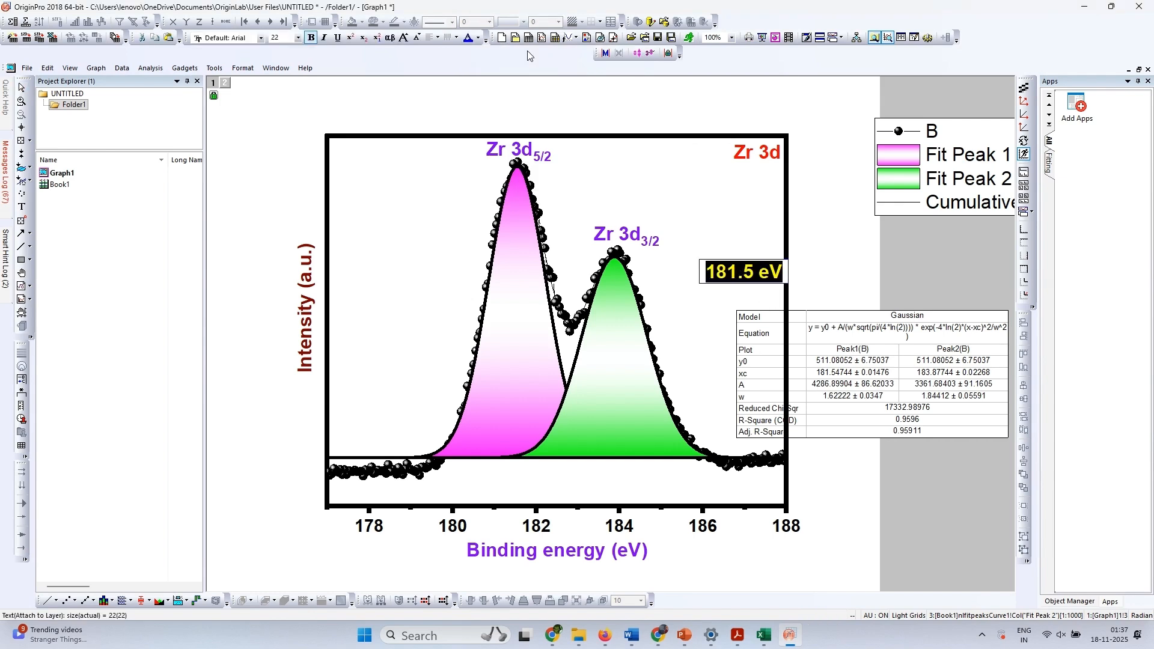
left_click(481, 39)
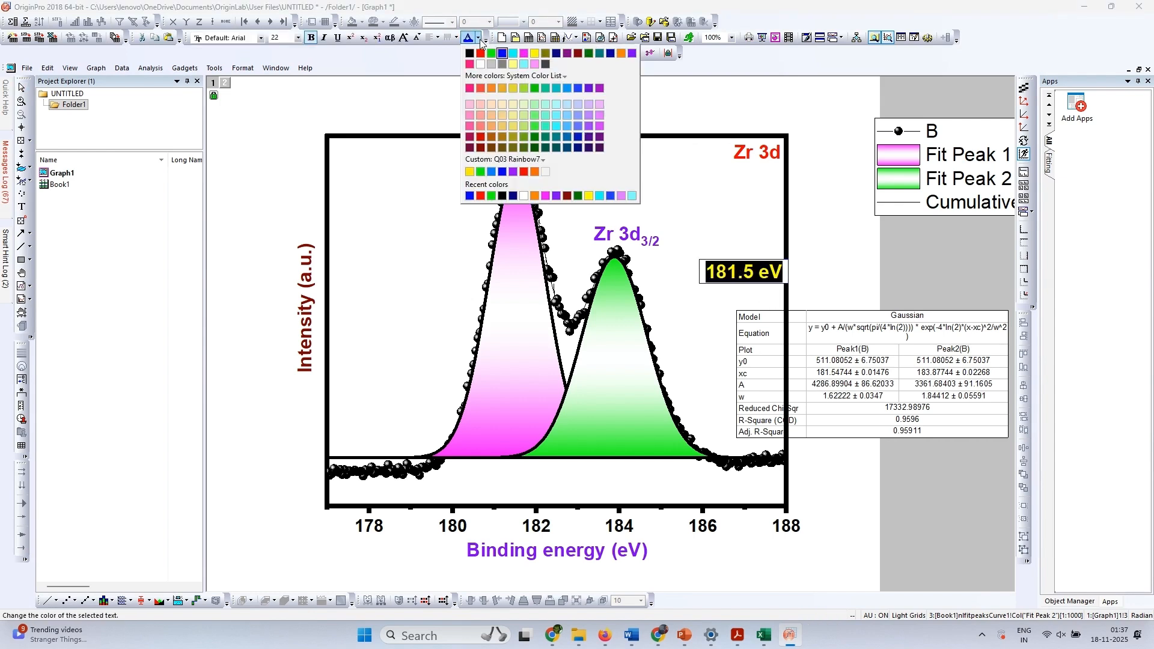
left_click(589, 53)
Step: Duplicate the 181.5 eV label so that one copy sits beside the top of each peak
left_click(752, 278)
left_click_drag(751, 277, 691, 265)
left_click(442, 169)
left_click(631, 237)
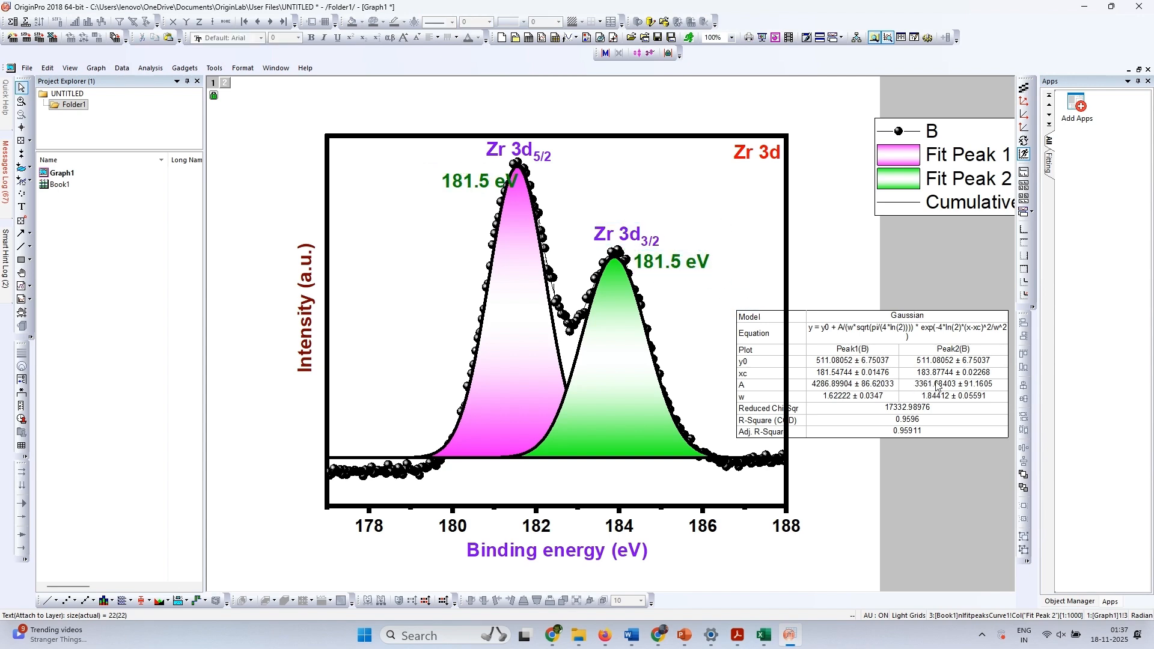
Step: Change the energy label beside the second peak to read "183.8 eV"
double_click(668, 274)
left_click_drag(682, 264, 656, 268)
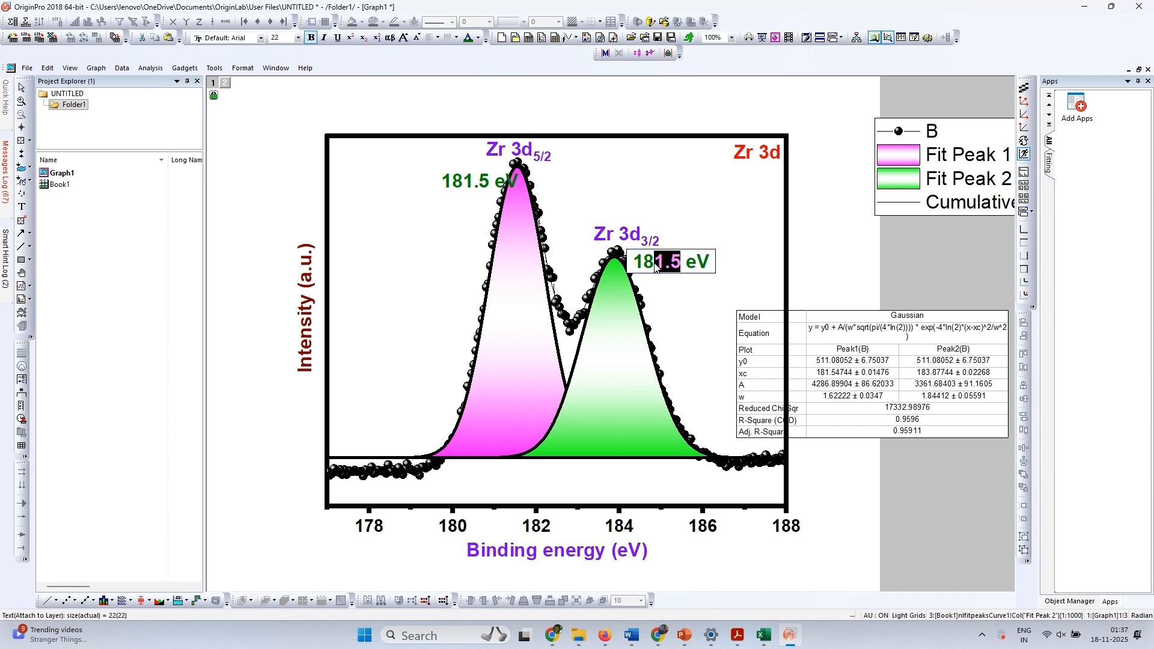
type("3")
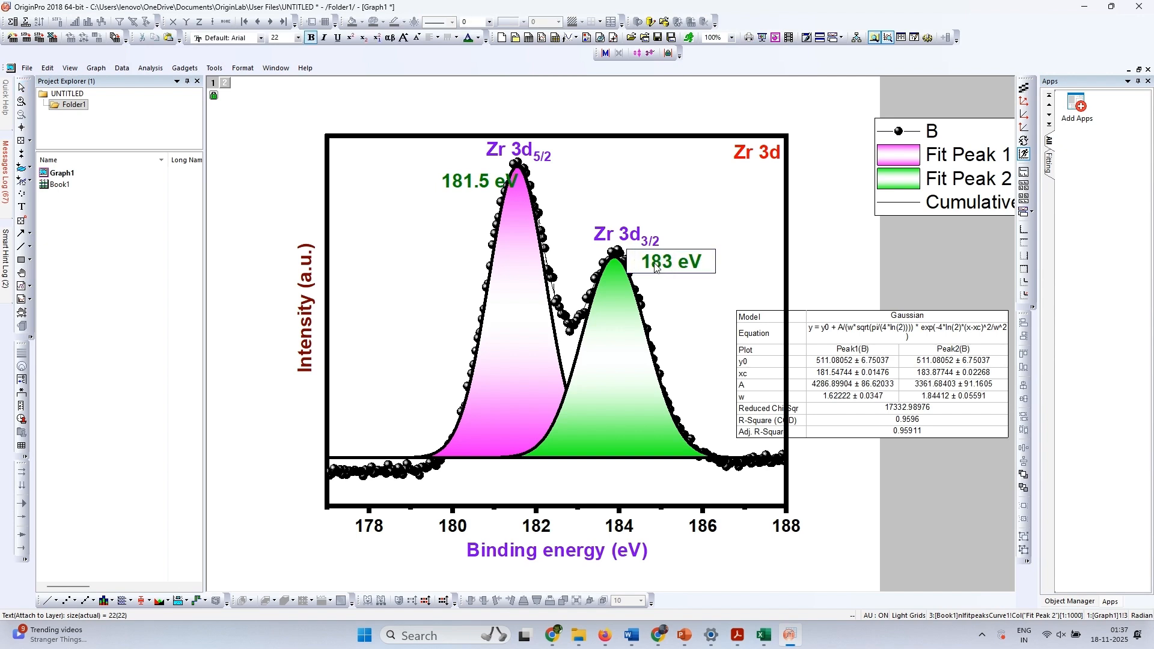
type(".8")
left_click(676, 292)
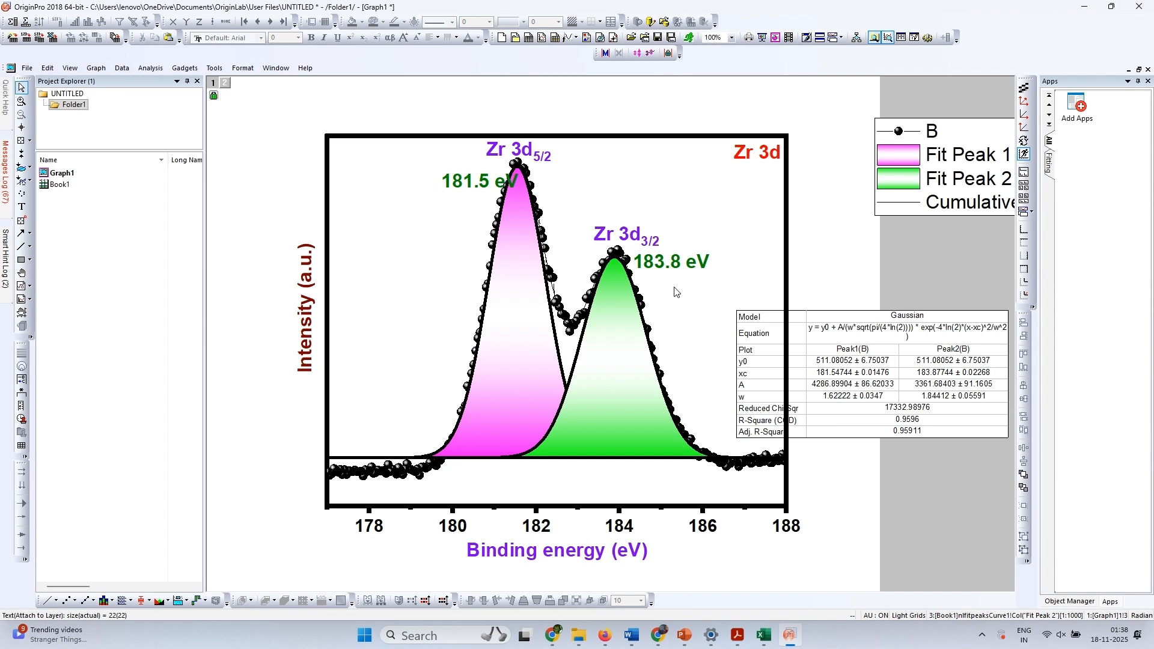
Step: Move the fit results table and the legend off the page, to the right of the plot
left_click(803, 352)
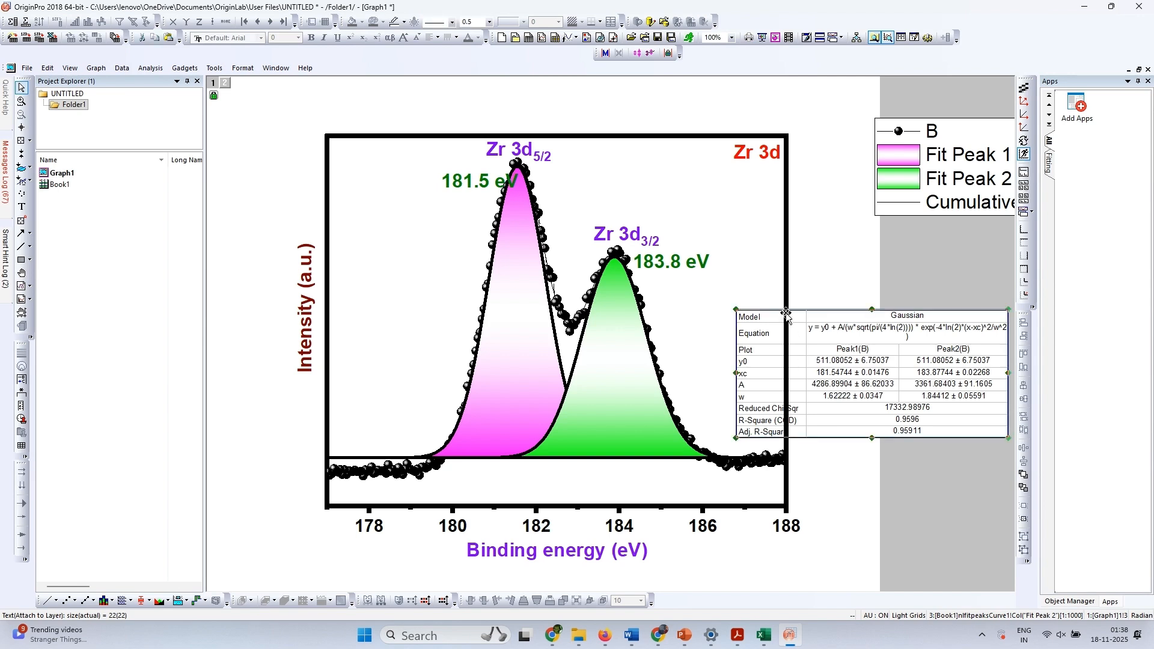
left_click_drag(787, 314, 977, 217)
left_click(945, 202)
left_click(847, 238)
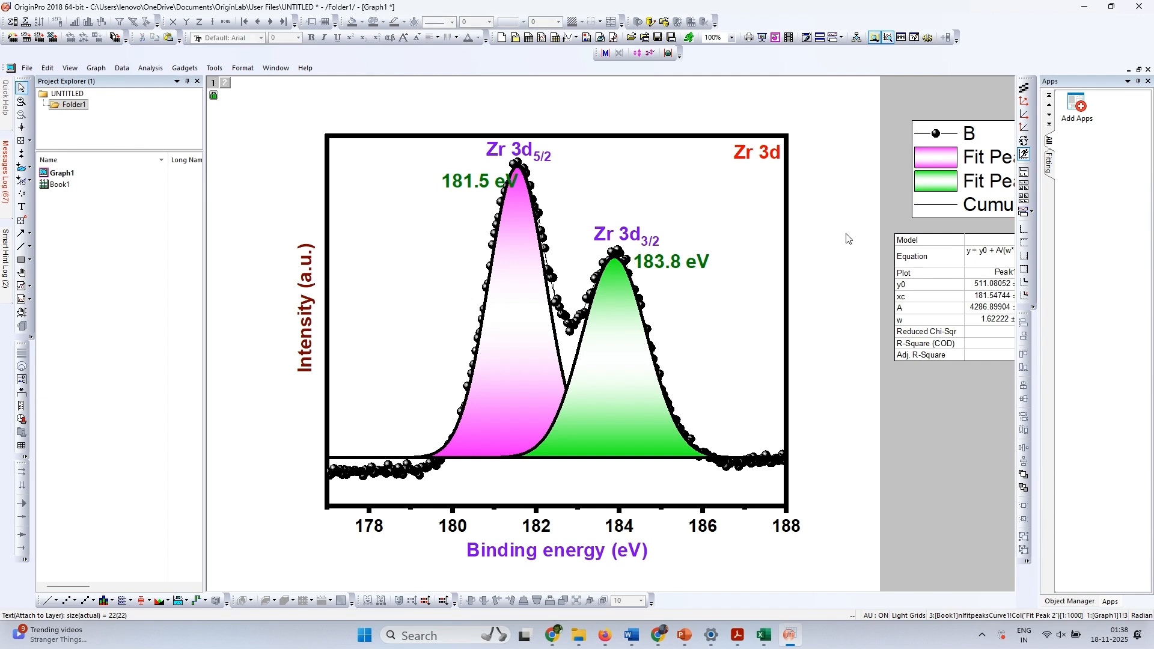
key("ctrl+s")
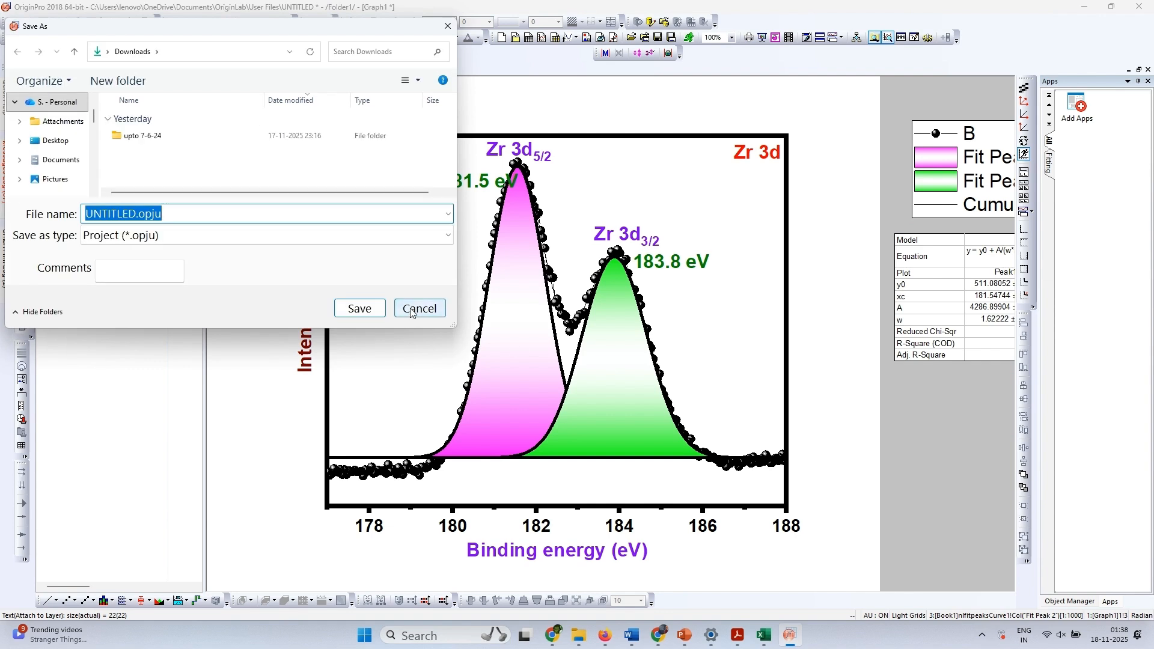
left_click(412, 310)
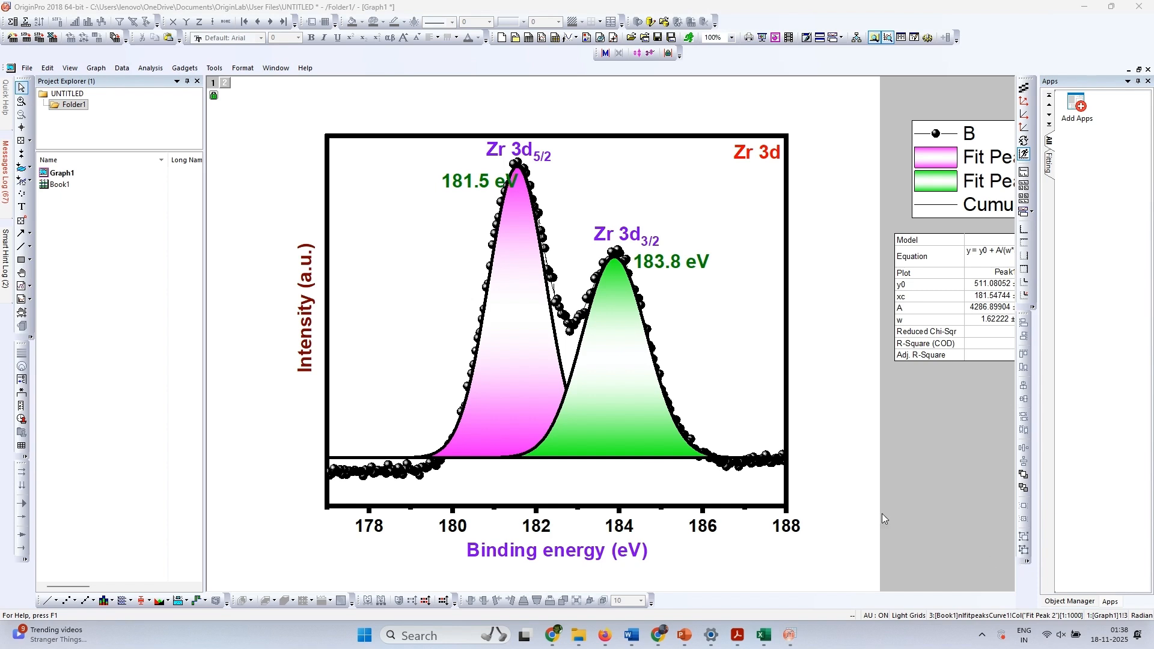
Step: Shift the X axis title slightly right and move the 181.5 eV label clear of the first peak's left side
left_click_drag(590, 548, 596, 548)
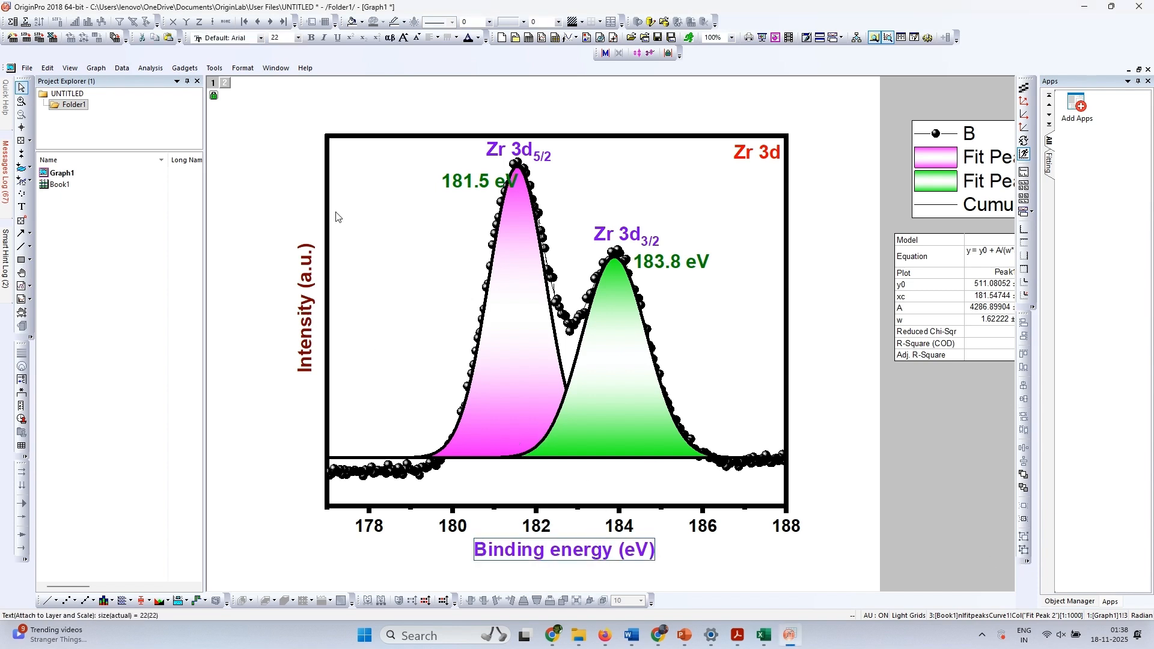
left_click_drag(497, 178, 471, 167)
left_click(565, 160)
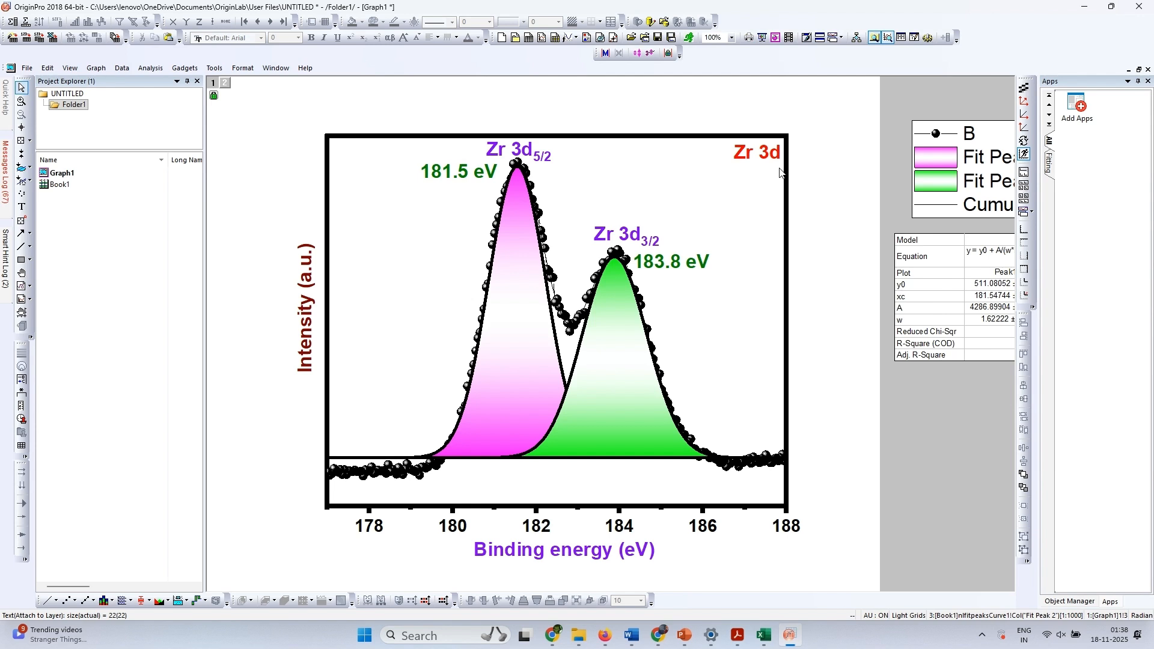
left_click(477, 180)
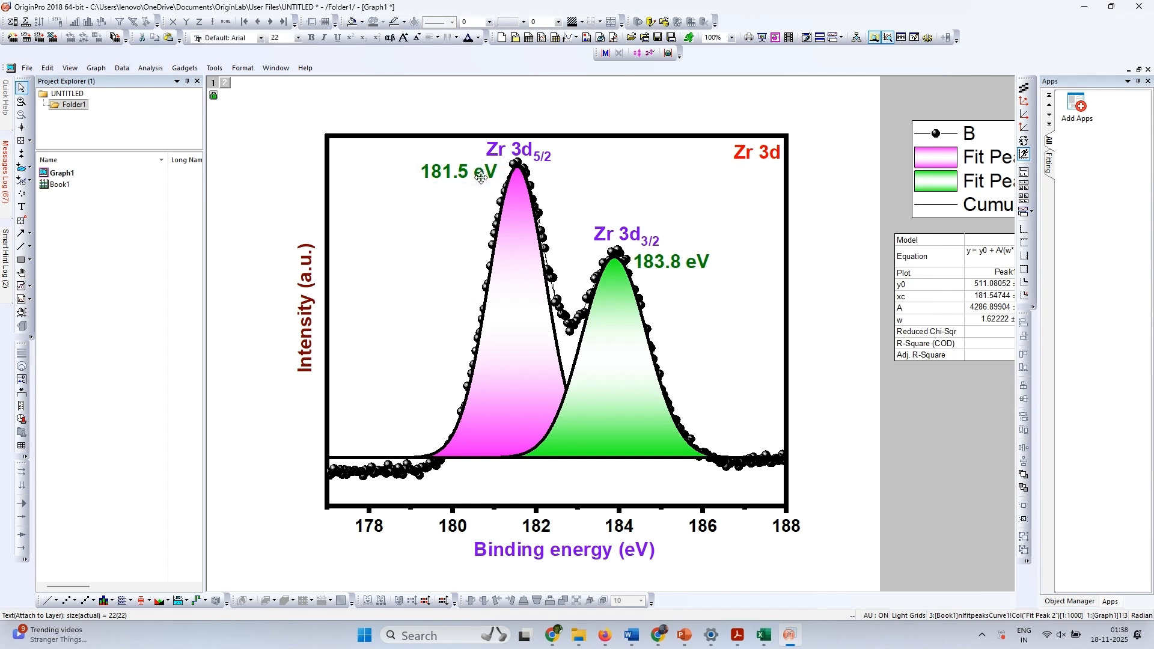